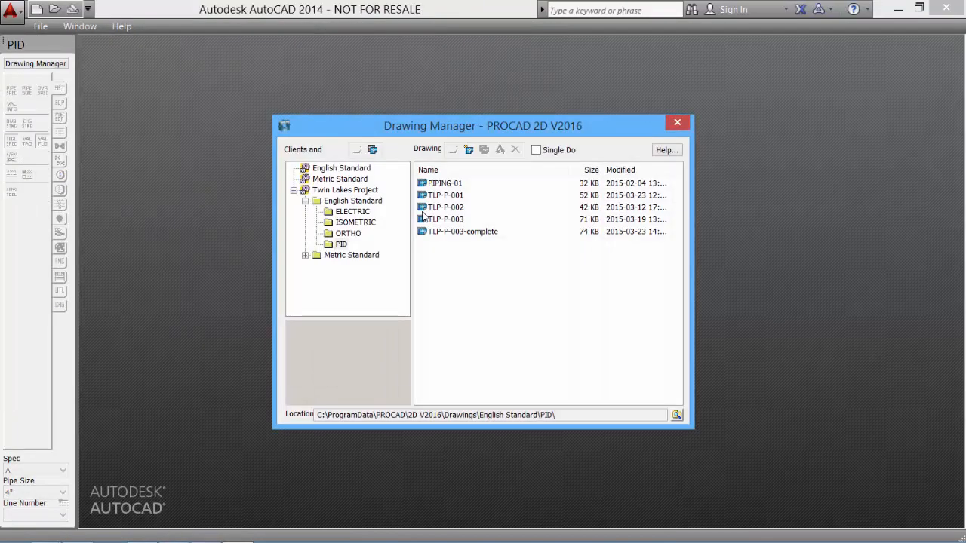
Step: Create a drawing named TLP-P-004 in the Twin Lakes Project's English Standard PID folder and open it
left_click(342, 168)
left_click(341, 178)
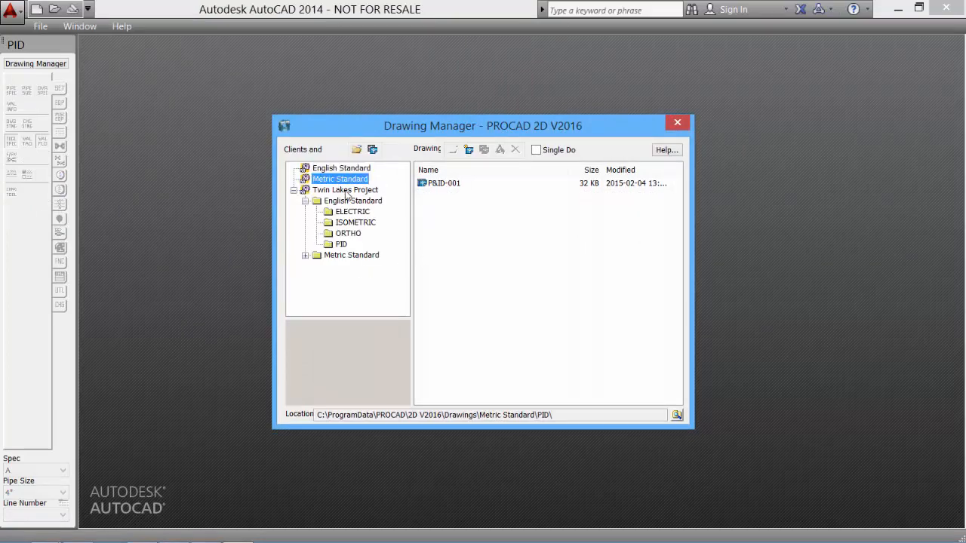
left_click(346, 191)
left_click(341, 245)
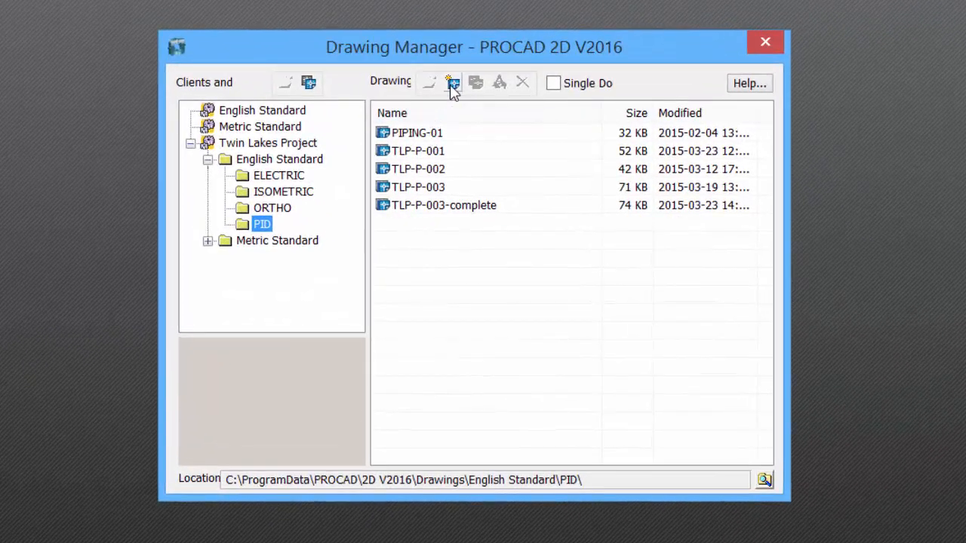
left_click(453, 84)
type("TLP-P-004")
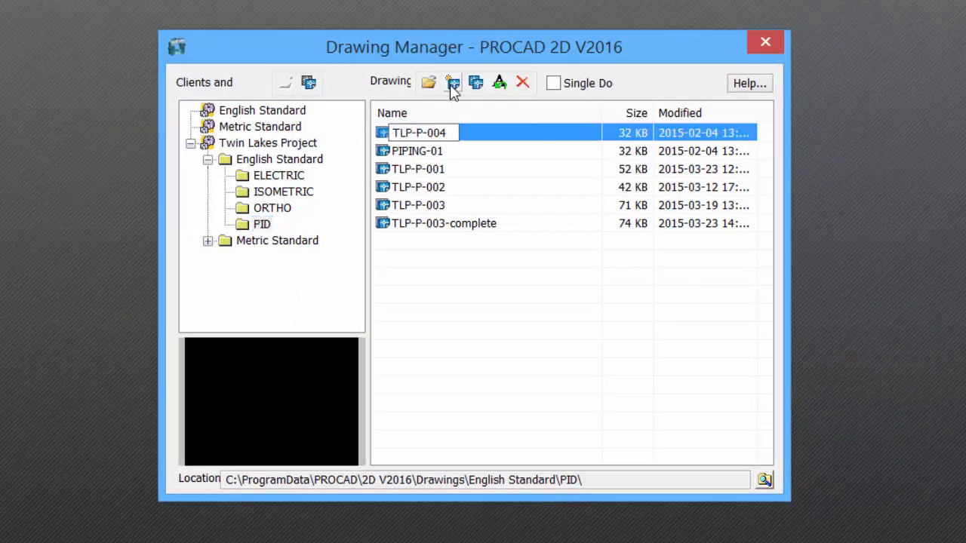
key("Return")
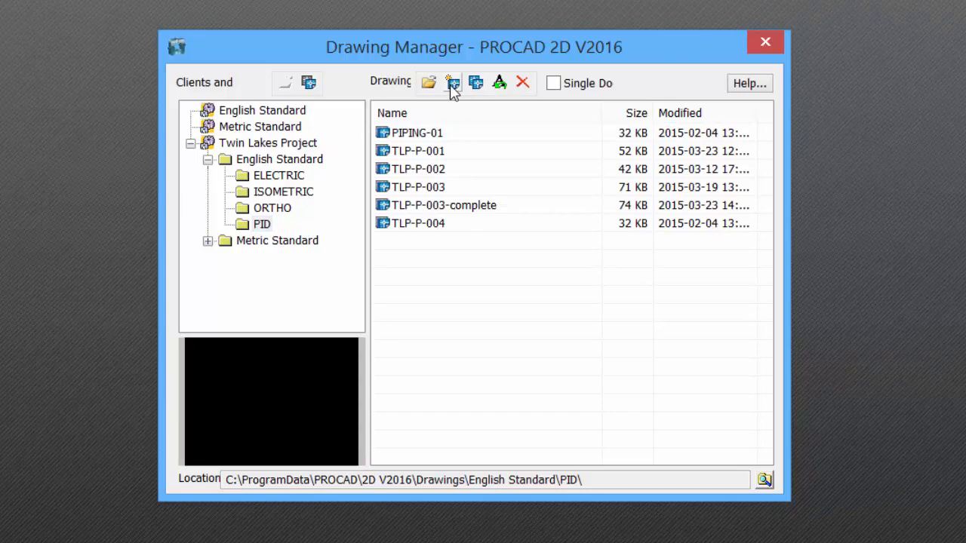
double_click(438, 224)
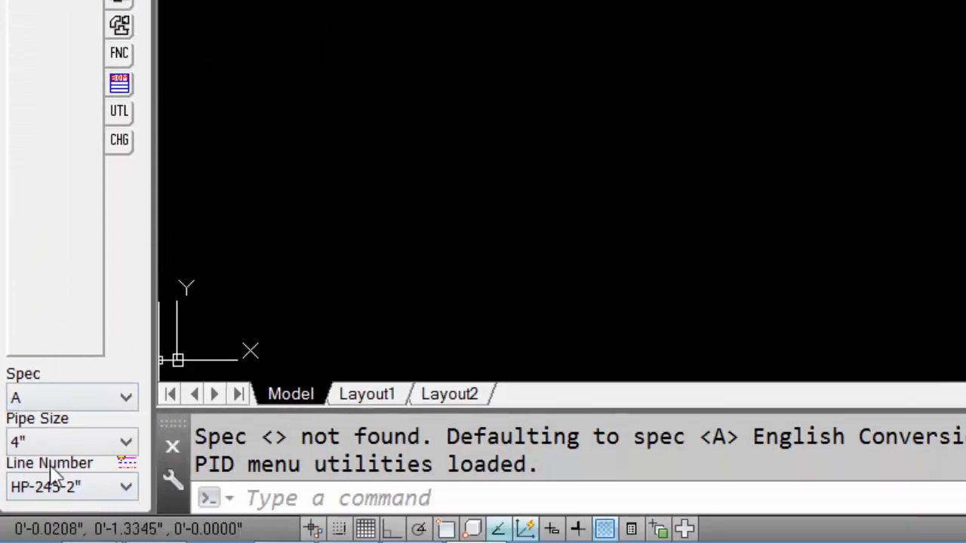
Step: Set the current line number to PL-103-4" and insert a border of drawing size D, 22" x 34"
left_click(67, 489)
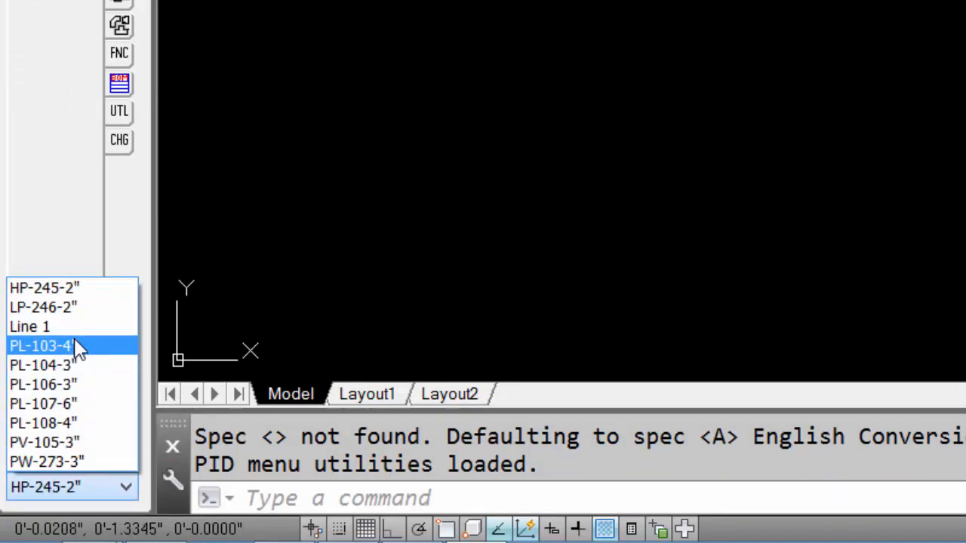
left_click(77, 345)
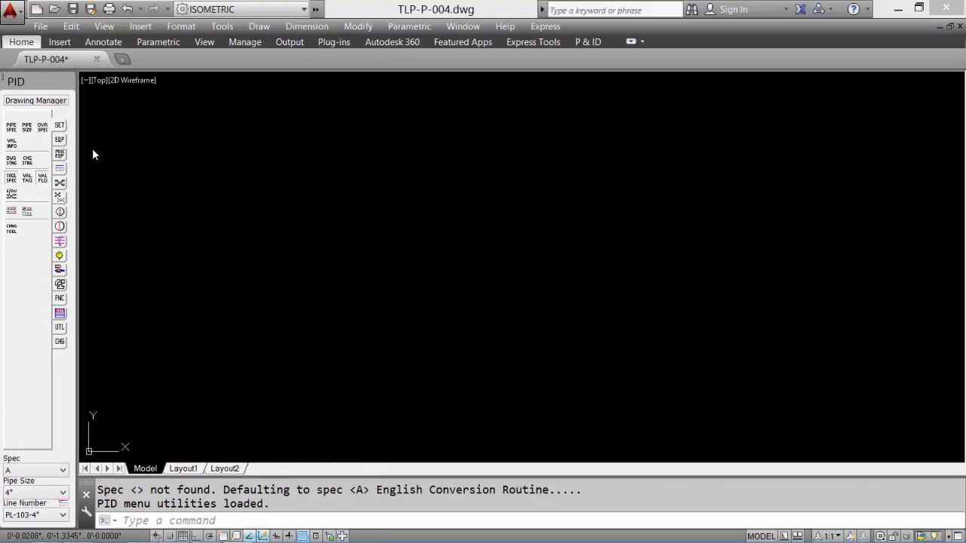
left_click(63, 330)
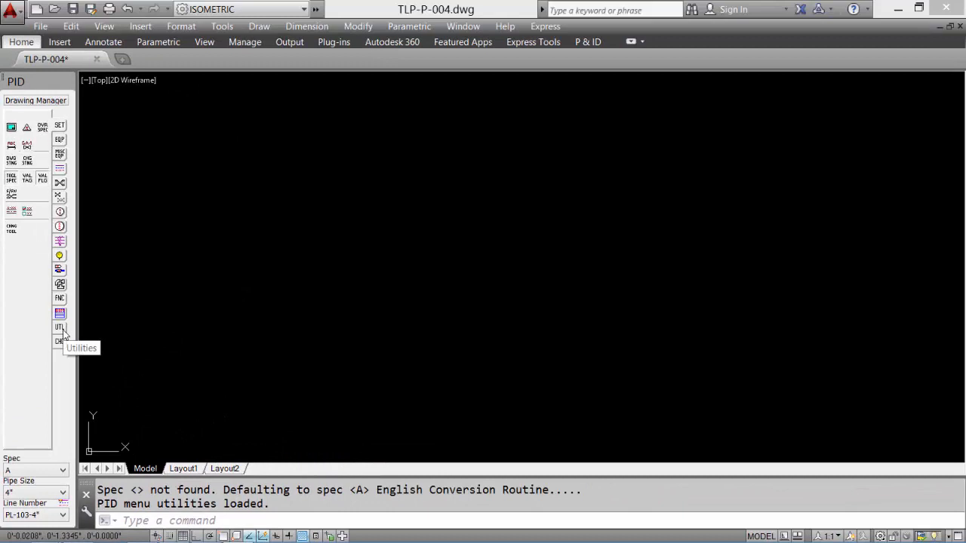
left_click(13, 130)
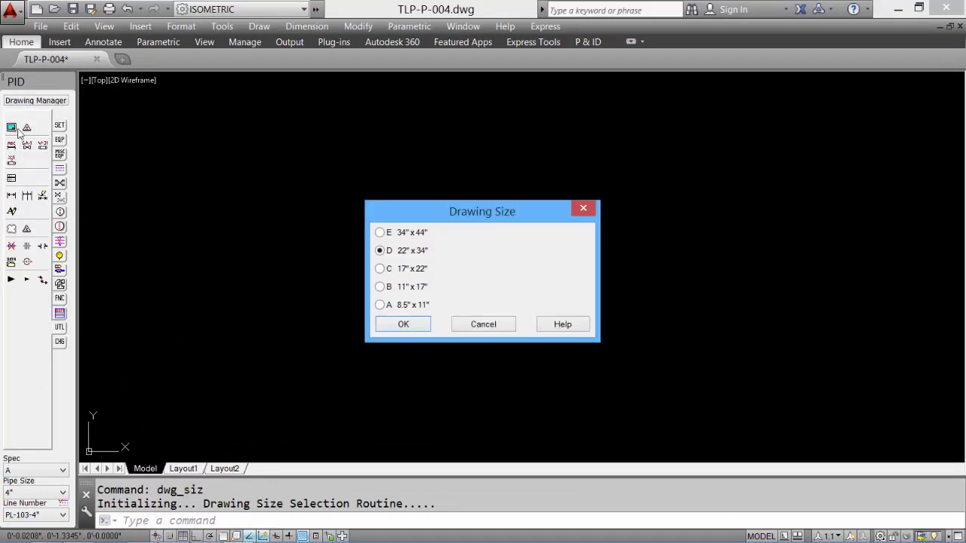
left_click(403, 325)
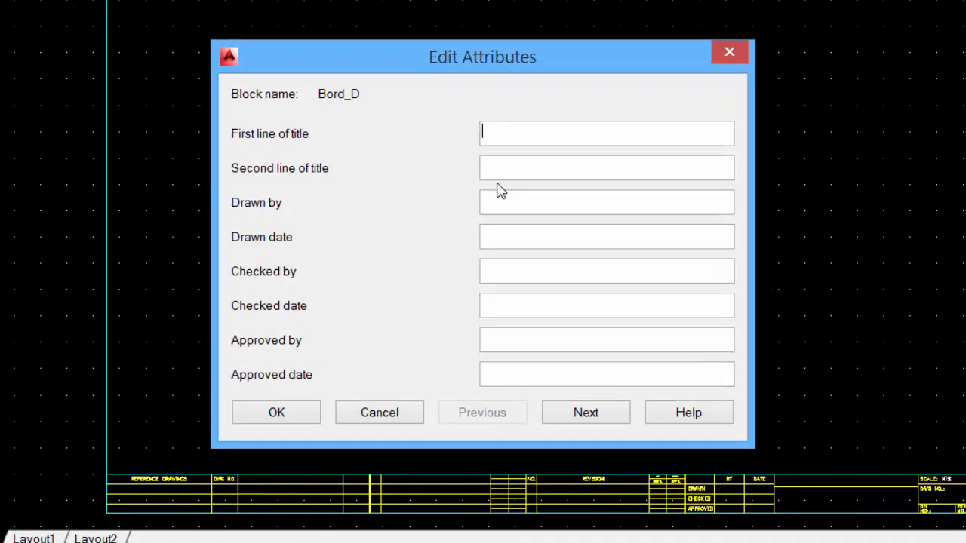
Step: Fill in the title lines TWIN LAKES PROJECT and P&ID TEST SEPARATOR, the drafter's initials and the drawn date 15-03-24
type("TWIN LAKES PROJECT")
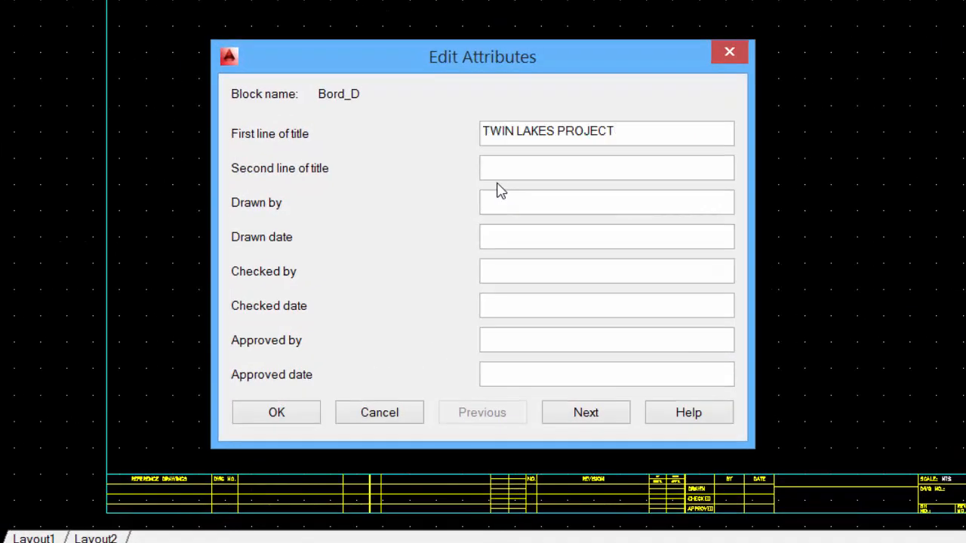
type("P&ID TEST SEPARATOR")
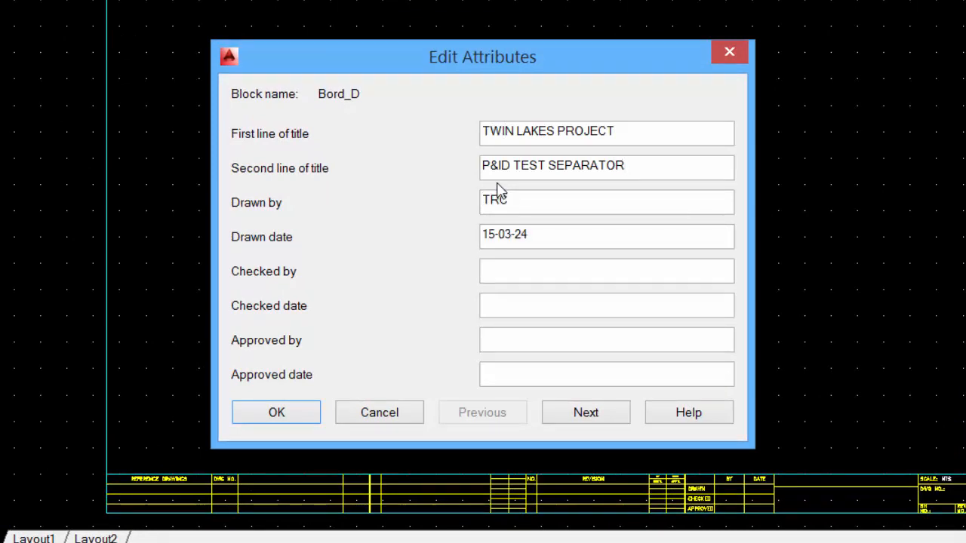
left_click(309, 416)
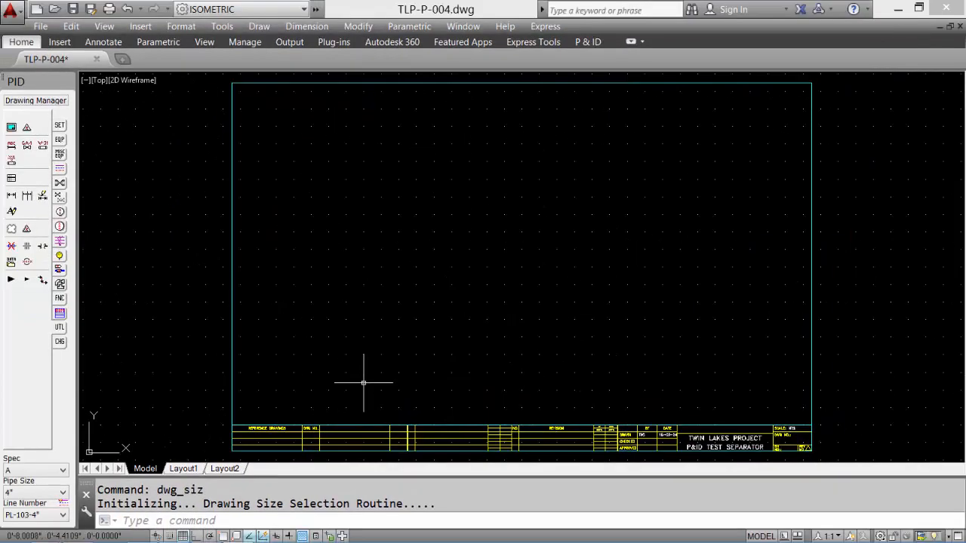
Step: Draw a tall vertical vessel with a skirt in the upper left part of the border, with snap turned on
left_click(60, 141)
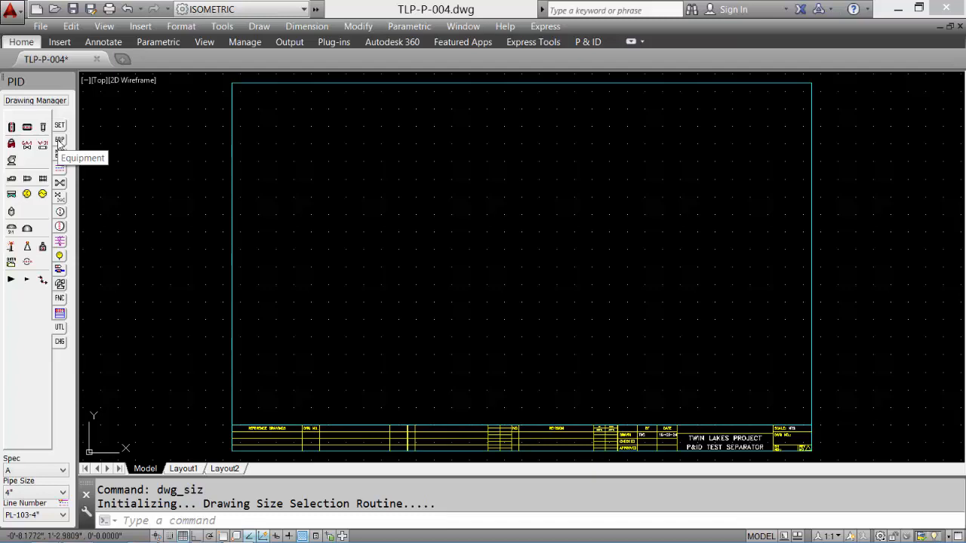
left_click(11, 127)
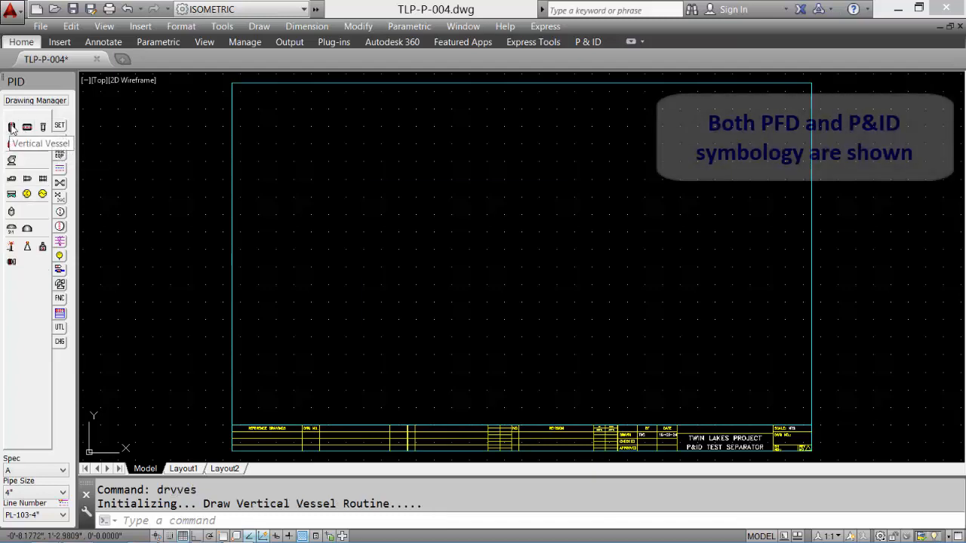
left_click(432, 279)
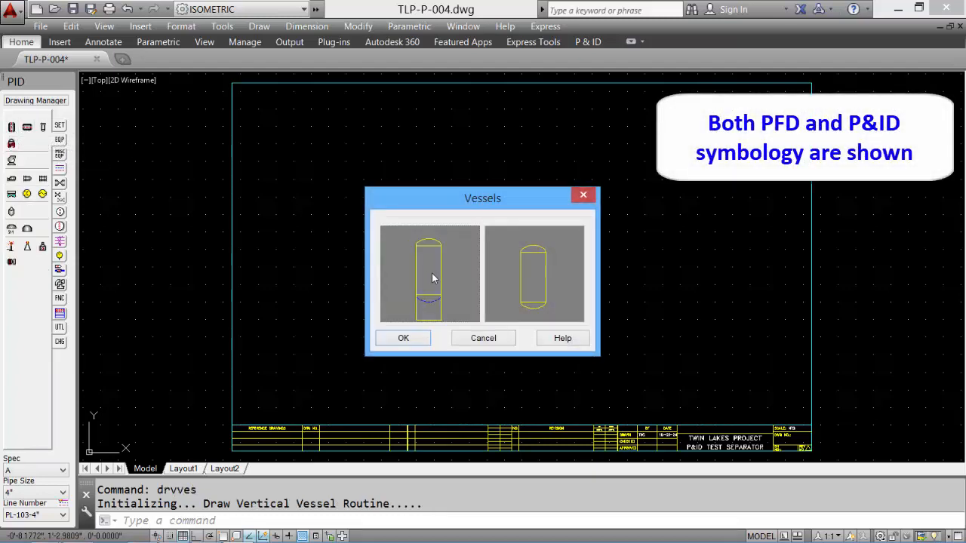
left_click(403, 338)
key("F9")
left_click(328, 285)
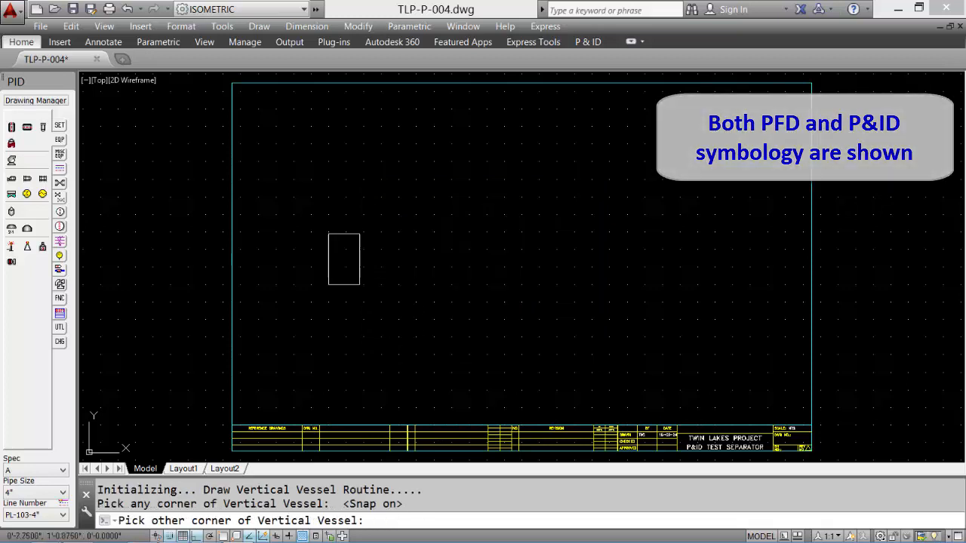
left_click(364, 143)
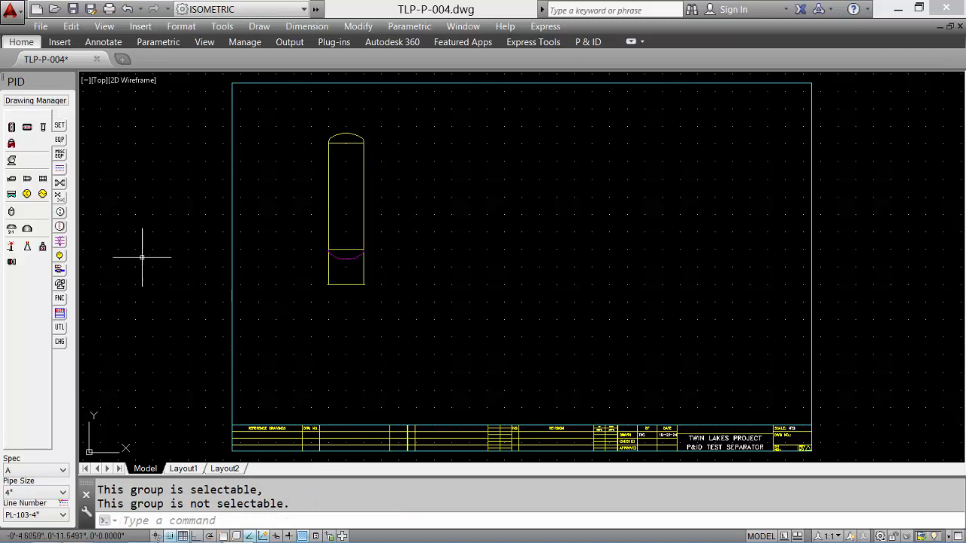
Step: Draw a reboiler to the right of the vertical vessel with its flanged end facing the vessel
left_click(11, 178)
left_click(486, 249)
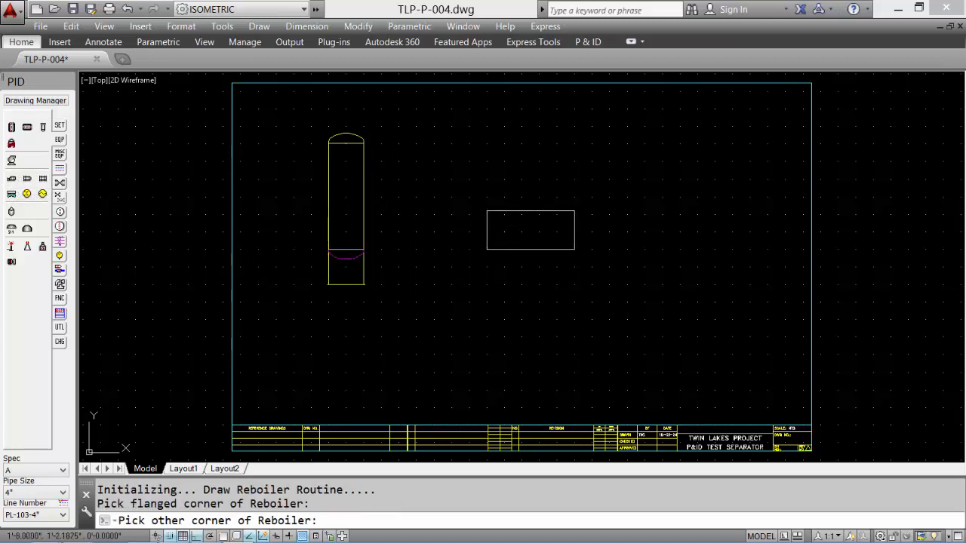
left_click(609, 198)
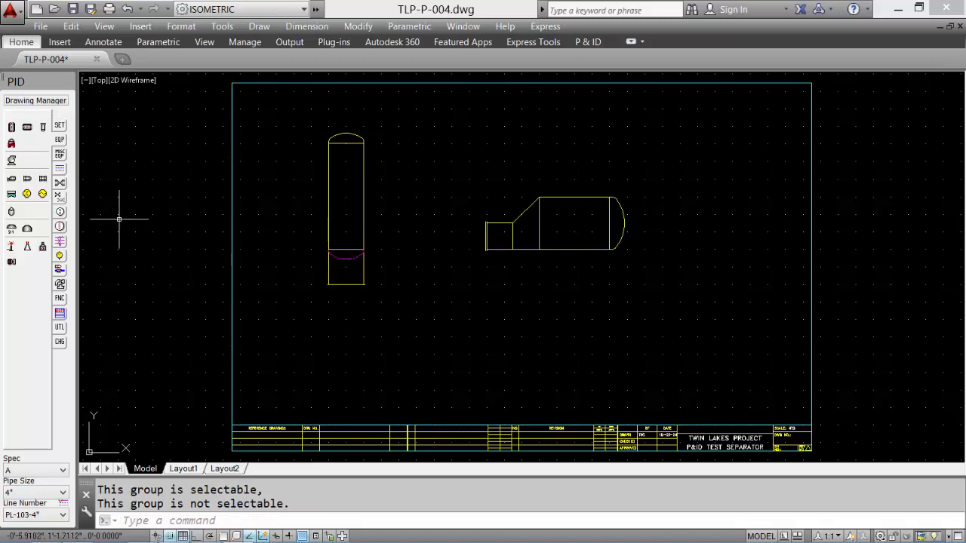
Step: Insert the horizontal motor-driven pump below the reboiler, just above the title block, with its direction reversed
left_click(11, 161)
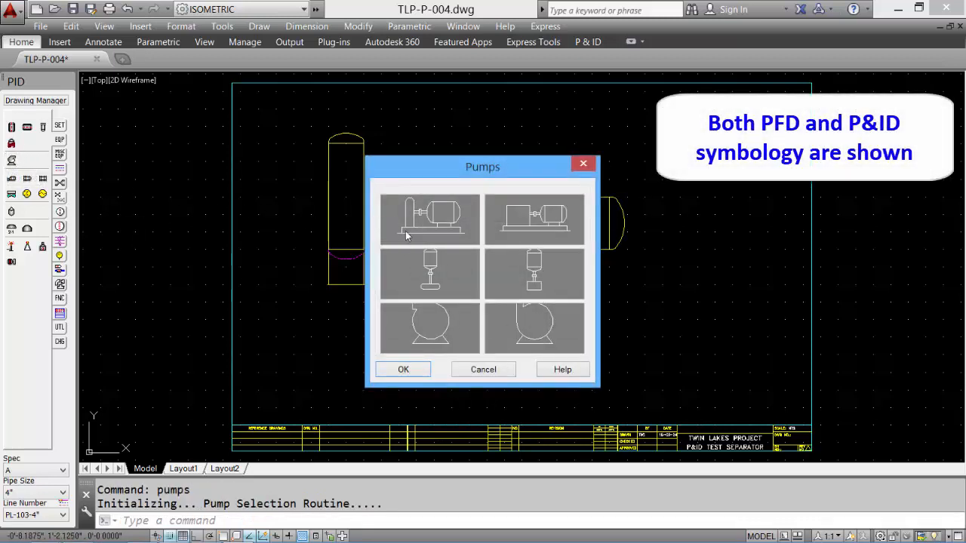
left_click(412, 369)
left_click(576, 395)
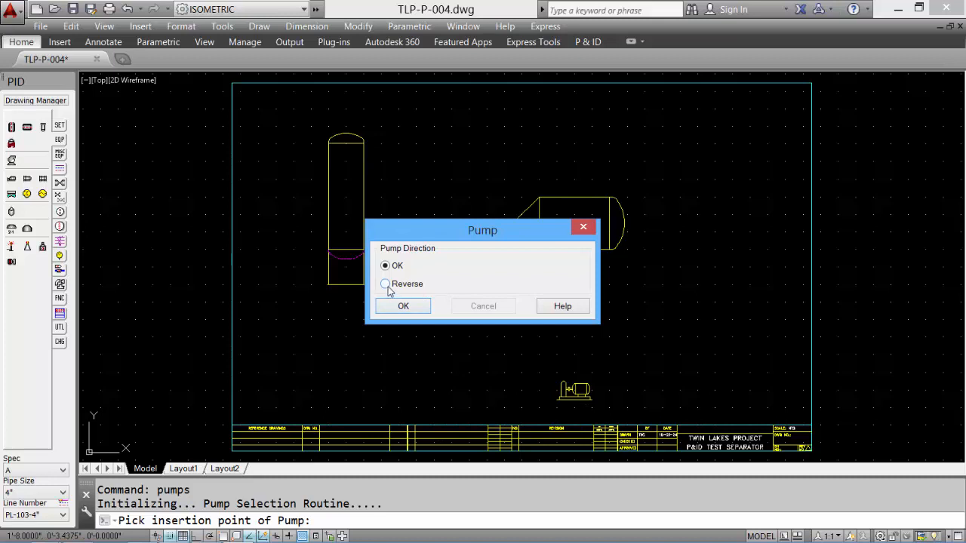
left_click(400, 306)
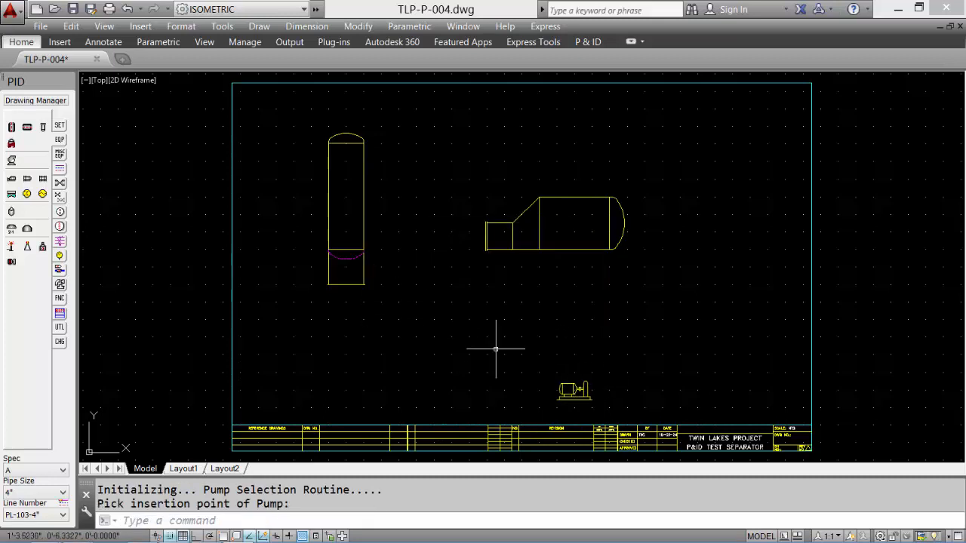
Step: Add flanged nozzles to the vertical vessel on its left wall, top head, upper right wall and the right side of its skirt
left_click(60, 285)
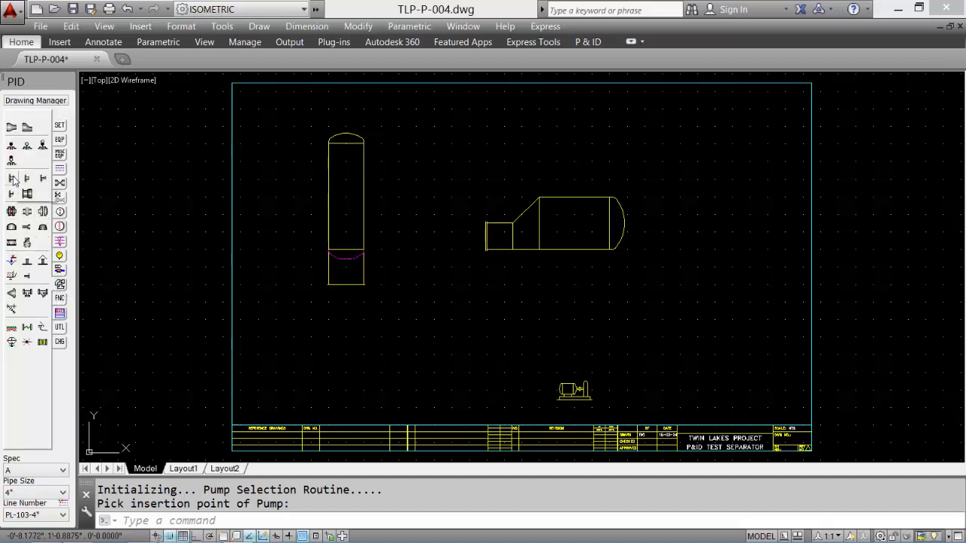
left_click(12, 178)
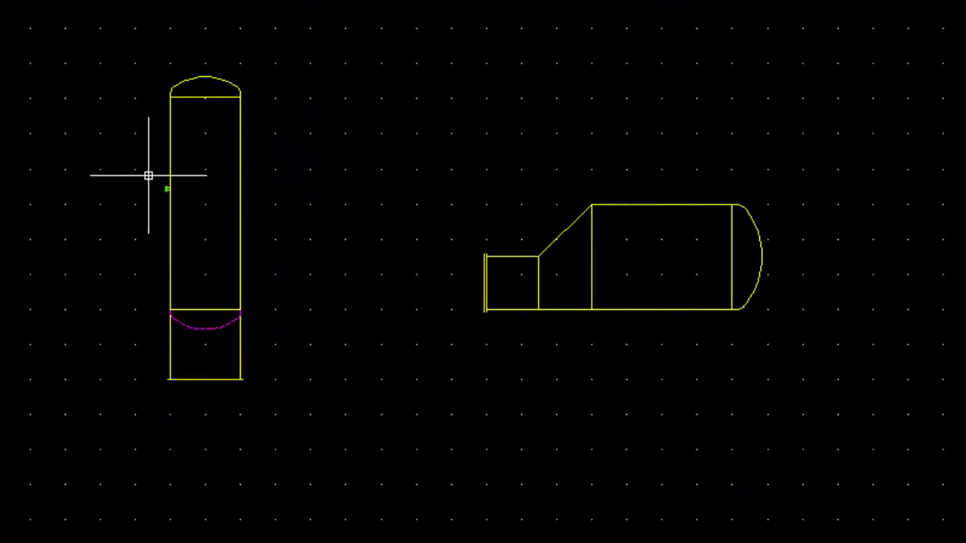
scroll(181, 151, "up", 2)
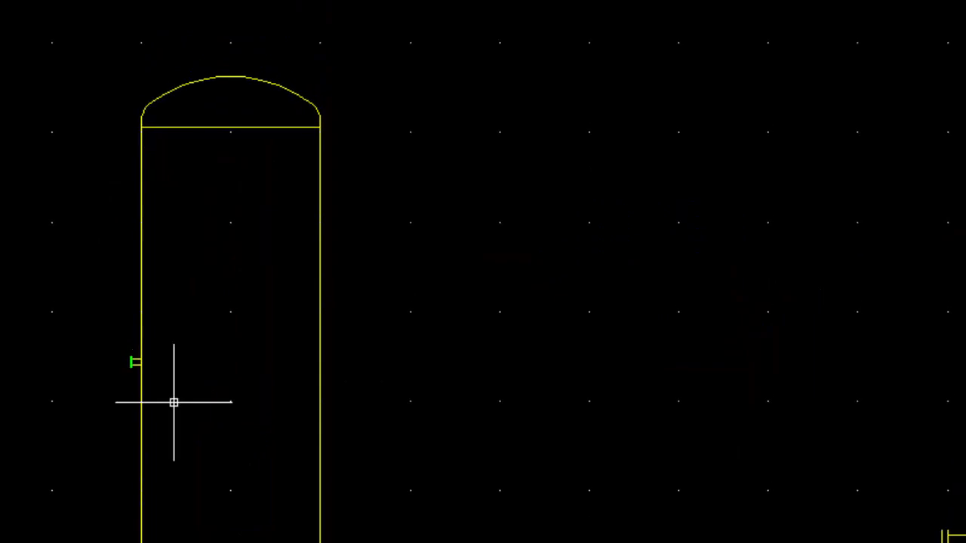
left_click(231, 42)
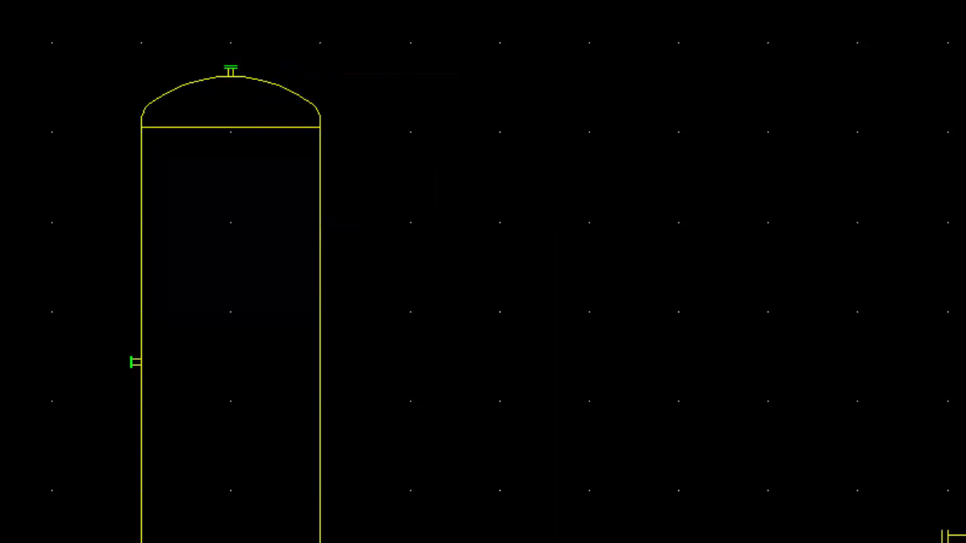
left_click(325, 221)
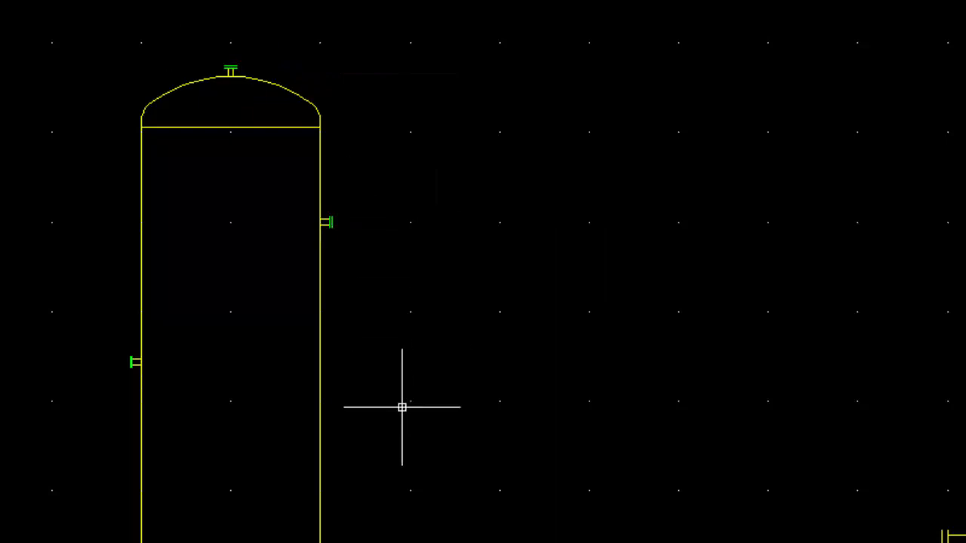
left_click(325, 396)
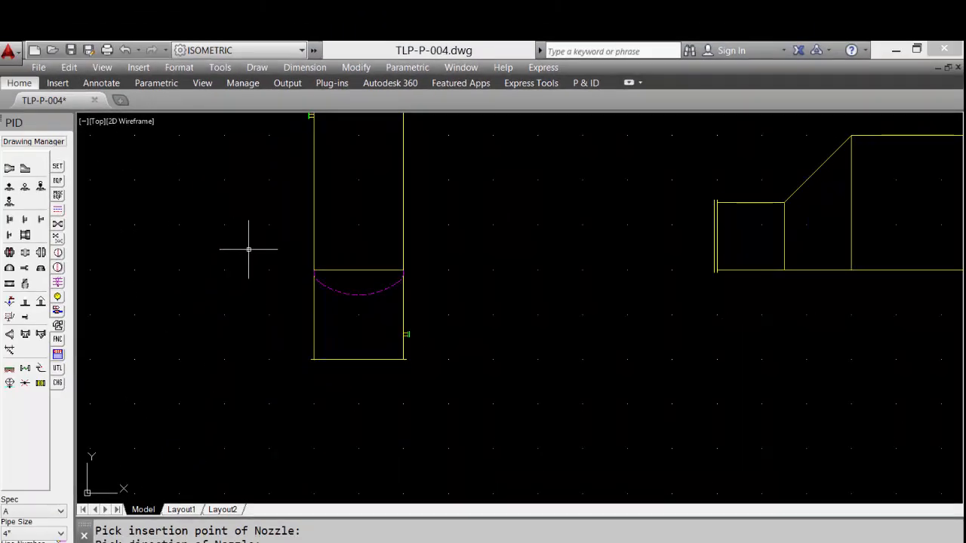
Step: Examine the nozzles on the reboiler and on the pump up close, one after the other
left_click(477, 210)
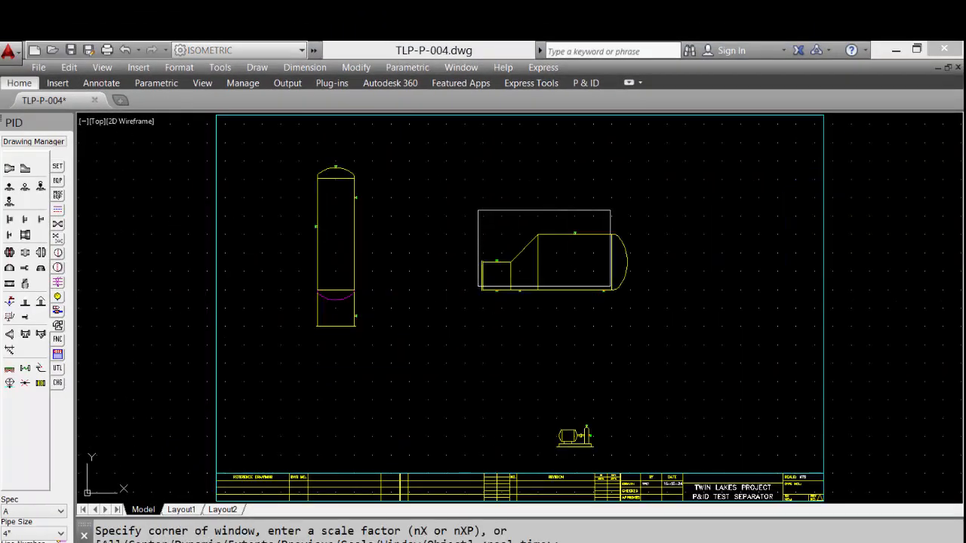
left_click(641, 302)
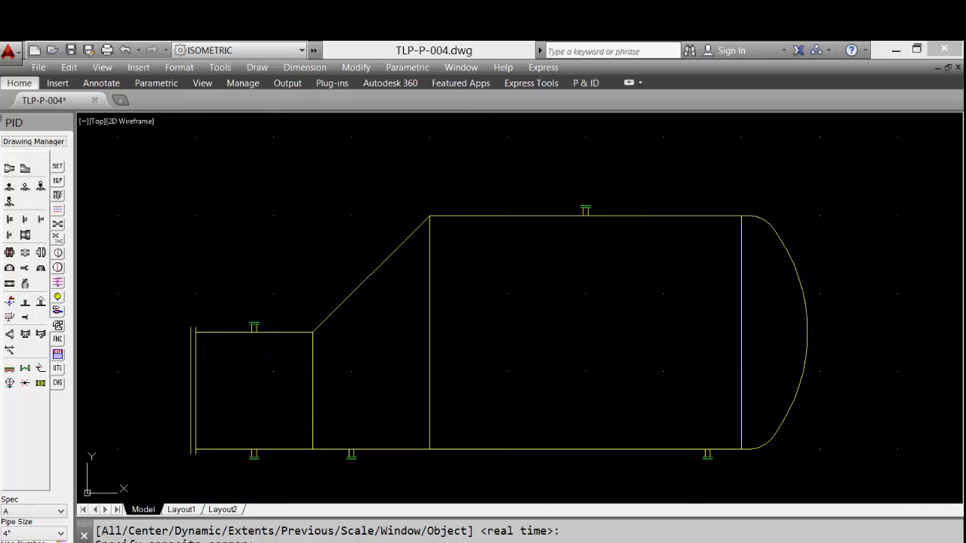
type("z")
key("Return")
scroll(571, 240, "down", 6)
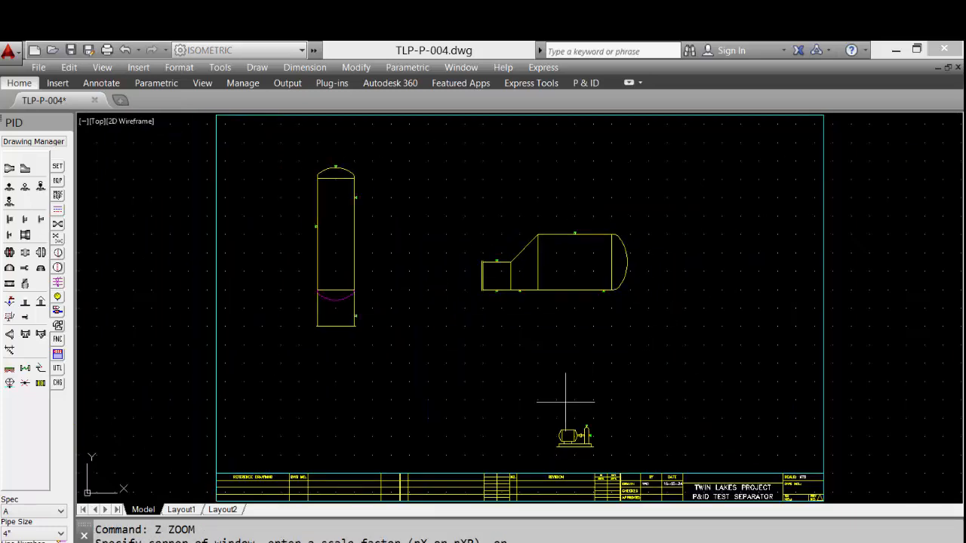
left_click(531, 398)
left_click(613, 460)
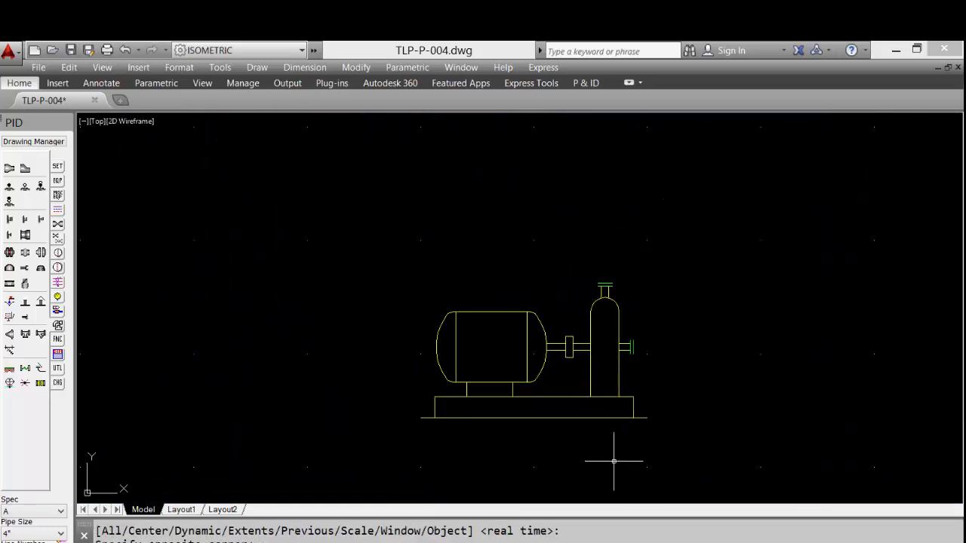
type("z")
key("Return")
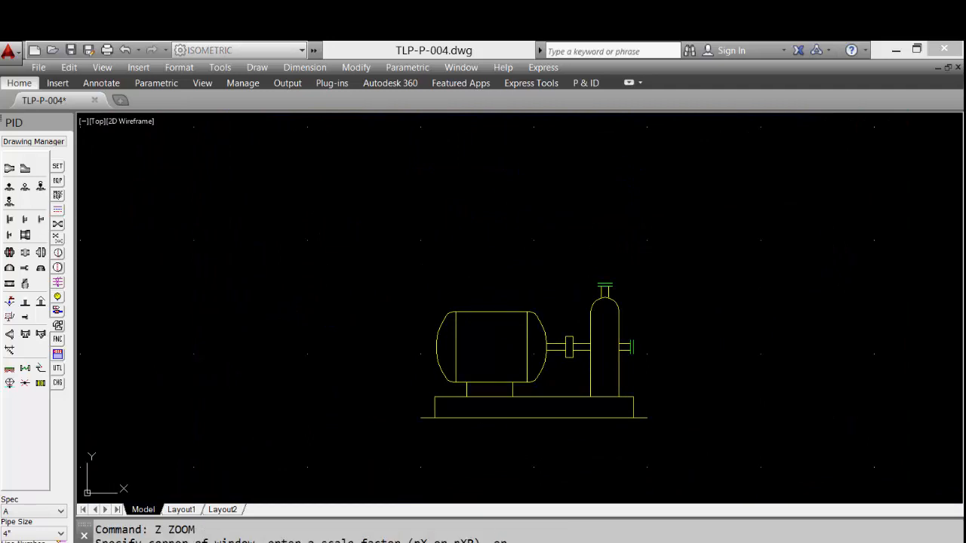
type("p")
key("Return")
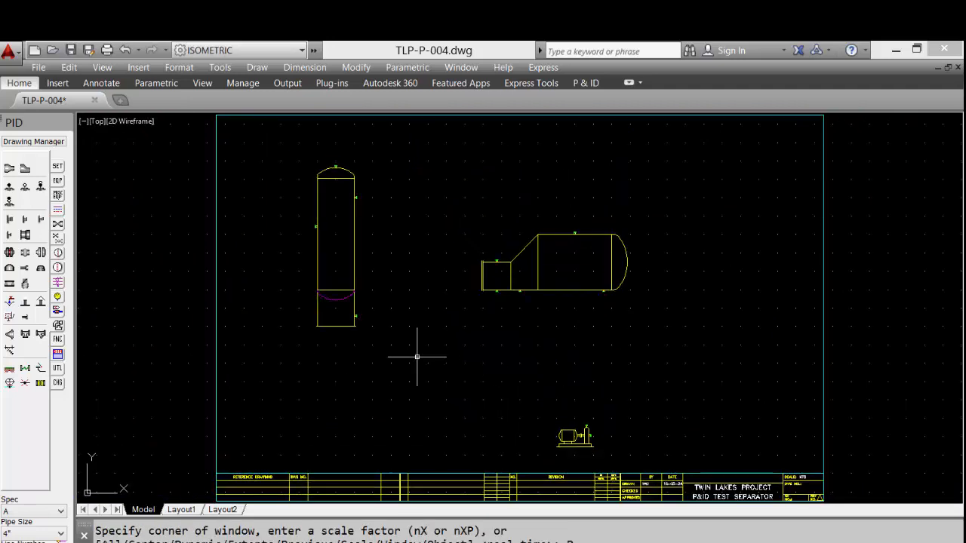
Step: Insert a right-pointing flow arrow at the left border, below the vertical vessel, labelled PROCESS LIQUID above, PREV DWG inside and AREA 19 below
left_click(59, 310)
left_click(58, 310)
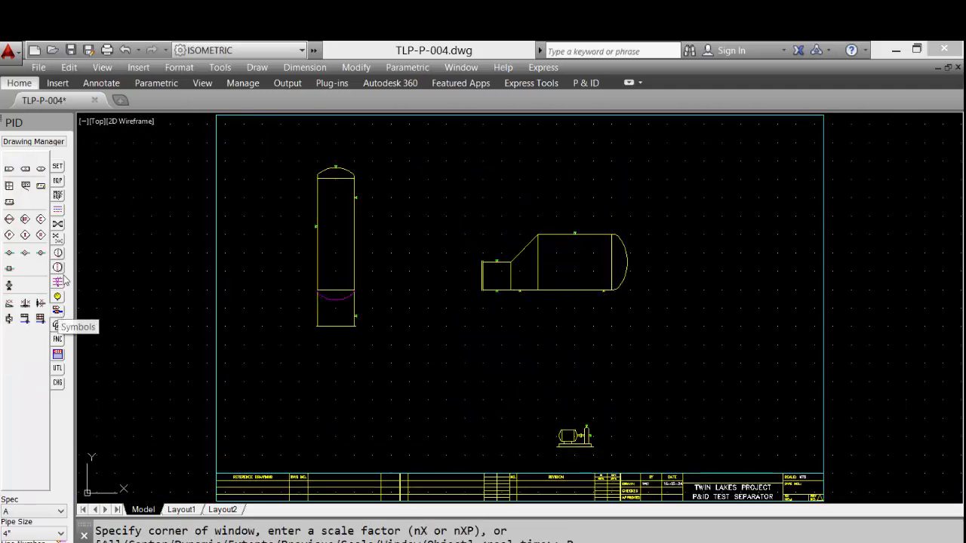
left_click(9, 170)
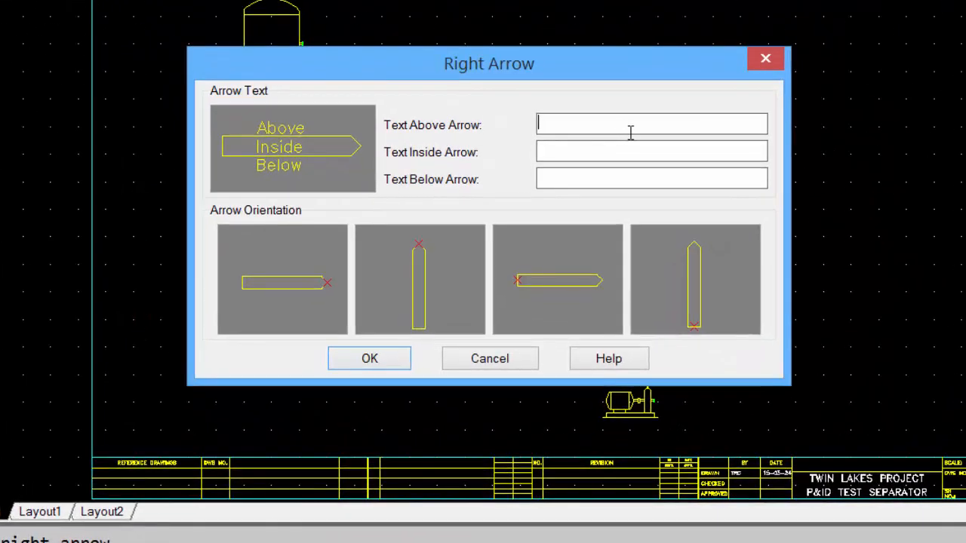
left_click(630, 125)
type("PROCESS LIQUID")
key("Tab")
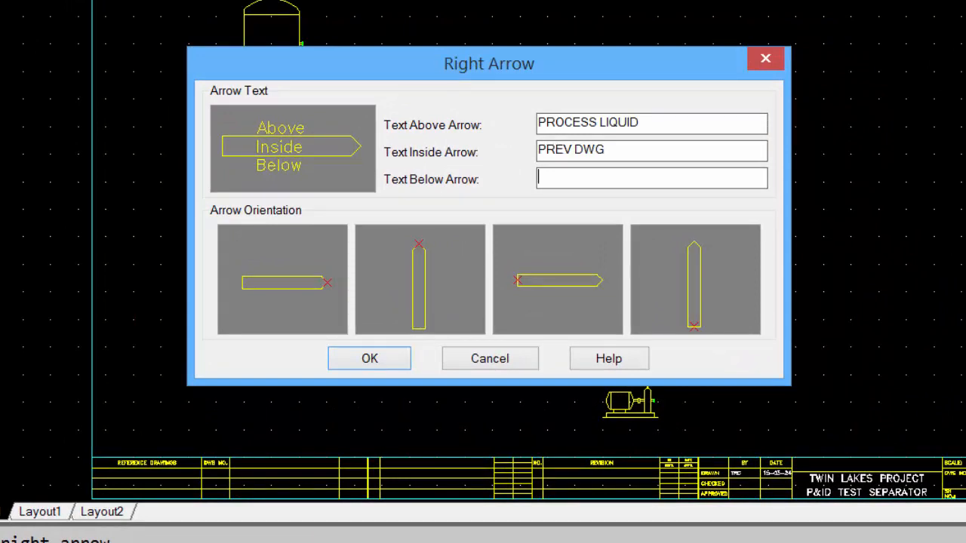
left_click(518, 288)
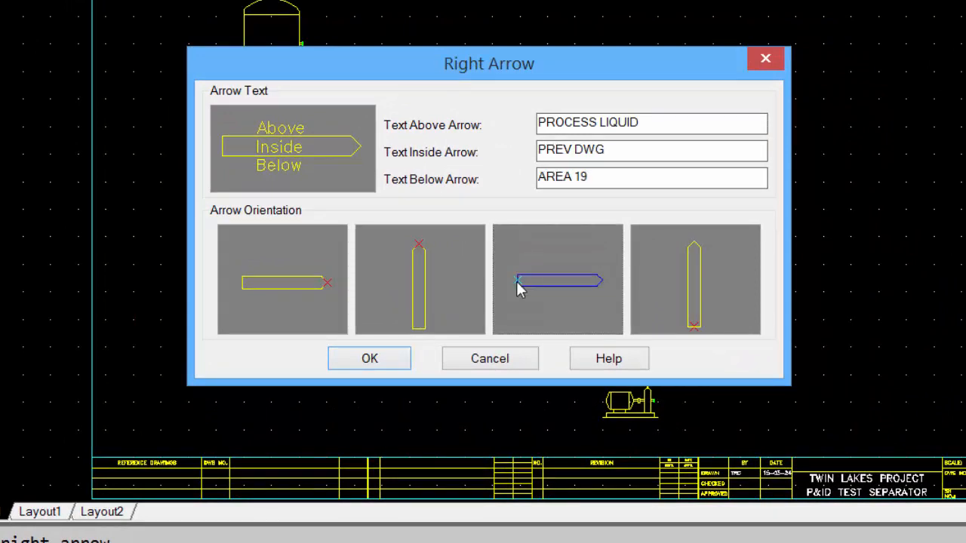
left_click(369, 360)
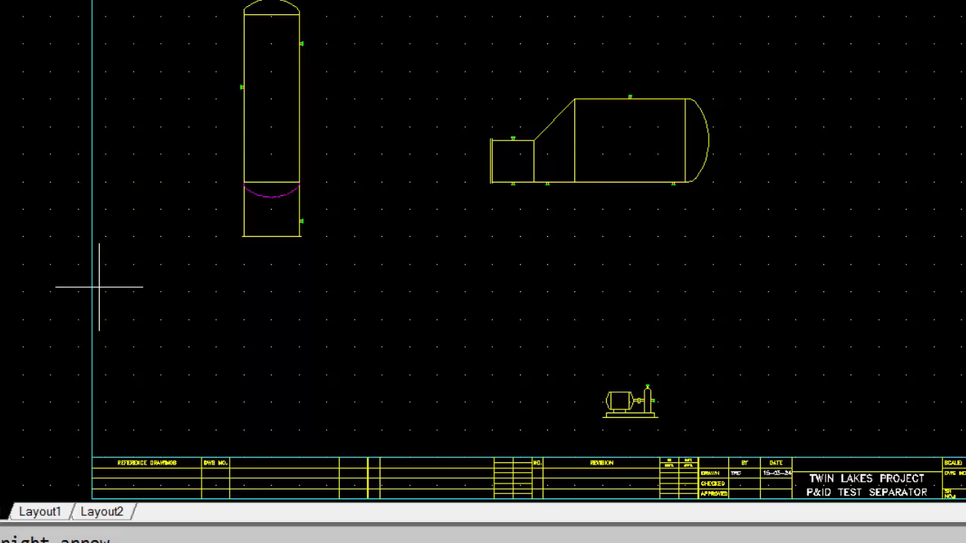
left_click(99, 286)
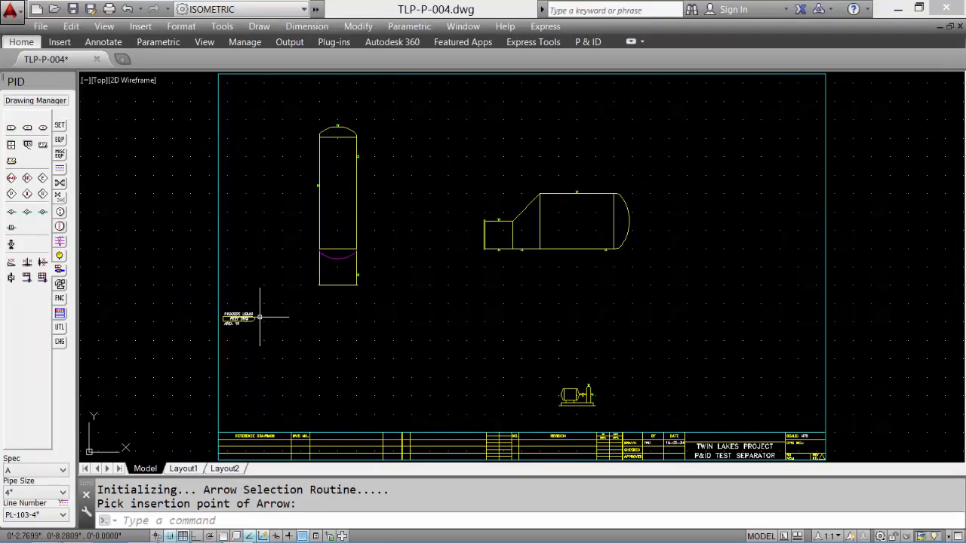
Step: Examine up close the HP STEAM and LP STEAM utility arrows between the vertical vessel and the reboiler
key("Escape")
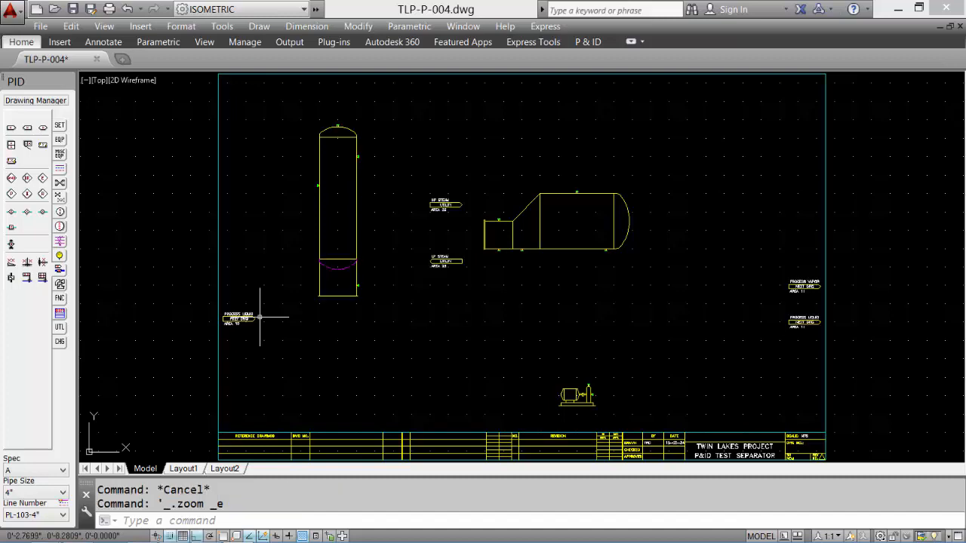
type("z")
key("Return")
left_click(390, 175)
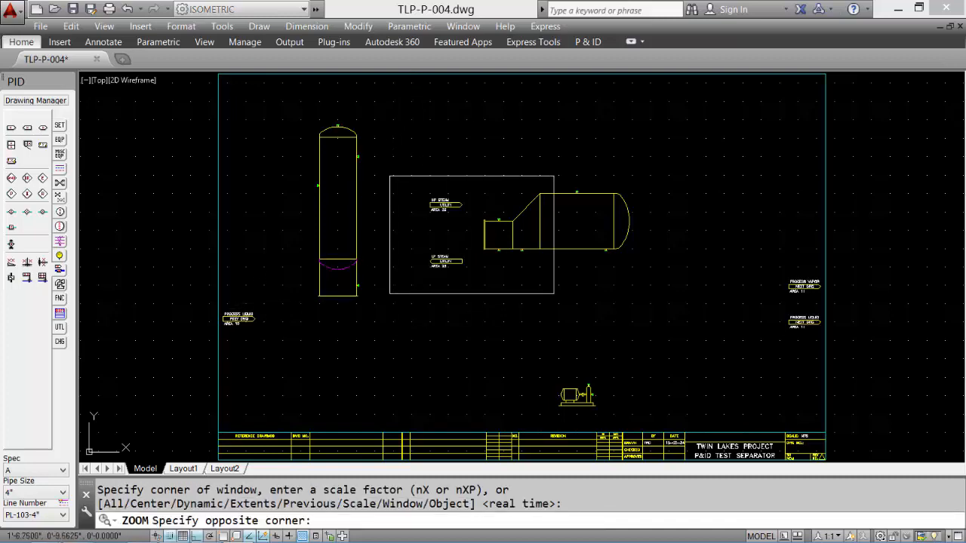
left_click(554, 294)
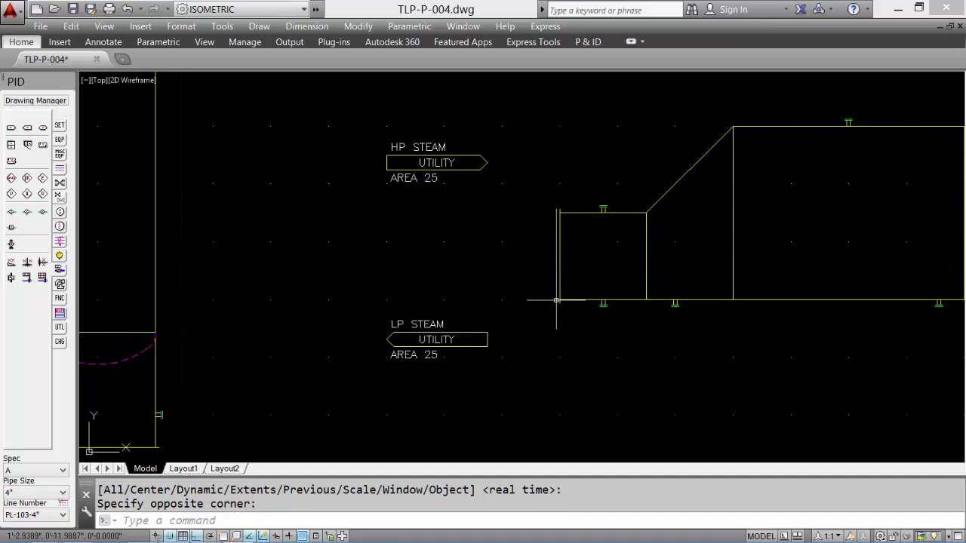
type("z")
key("Return")
type("p")
key("Return")
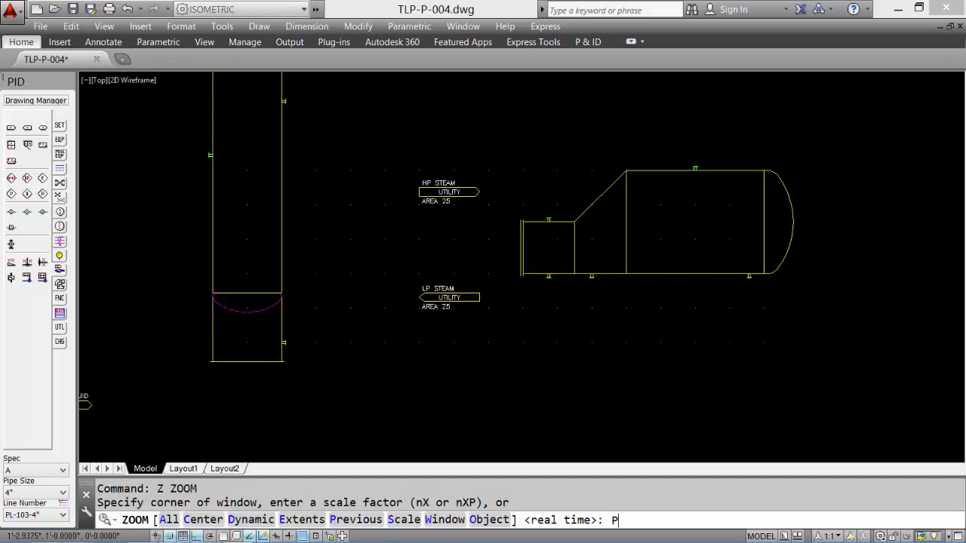
Step: Examine up close the PROCESS VAPOR and PROCESS LIQUID arrows at the right drawing border
key("Return")
left_click(728, 244)
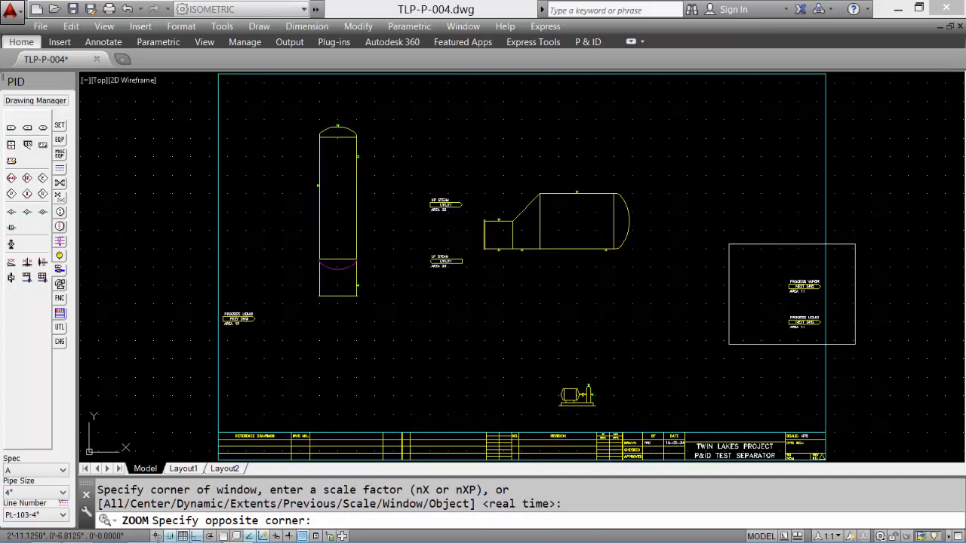
left_click(855, 358)
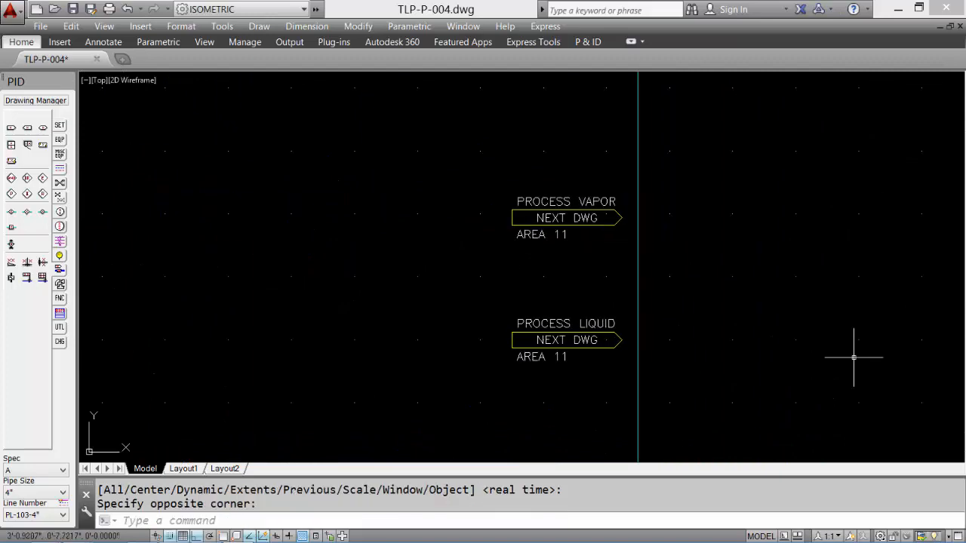
type("z")
key("Return")
type("p")
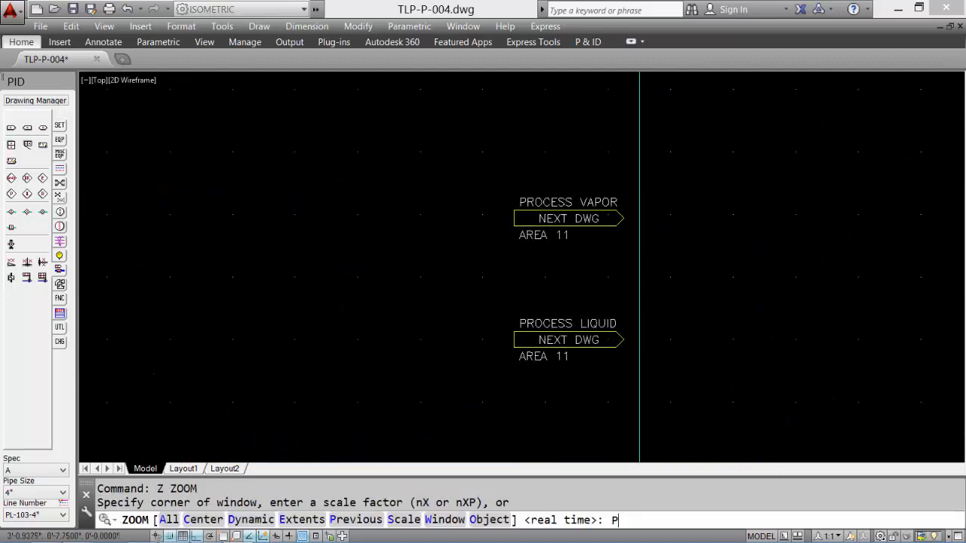
key("Return")
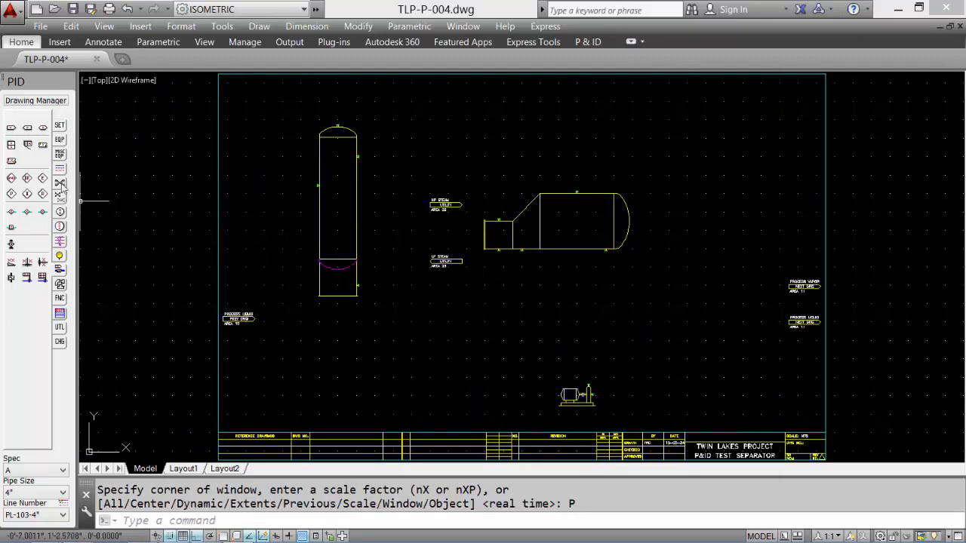
Step: Draw a process line from the tip of the PREV DWG arrow right, up and across to the vertical vessel's left nozzle
left_click(61, 169)
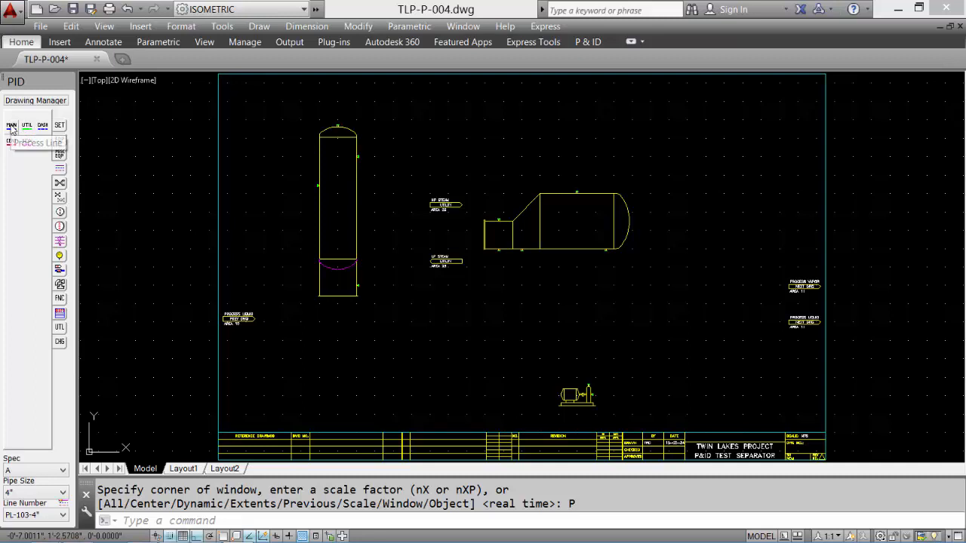
left_click(11, 126)
scroll(279, 349, "up", 4)
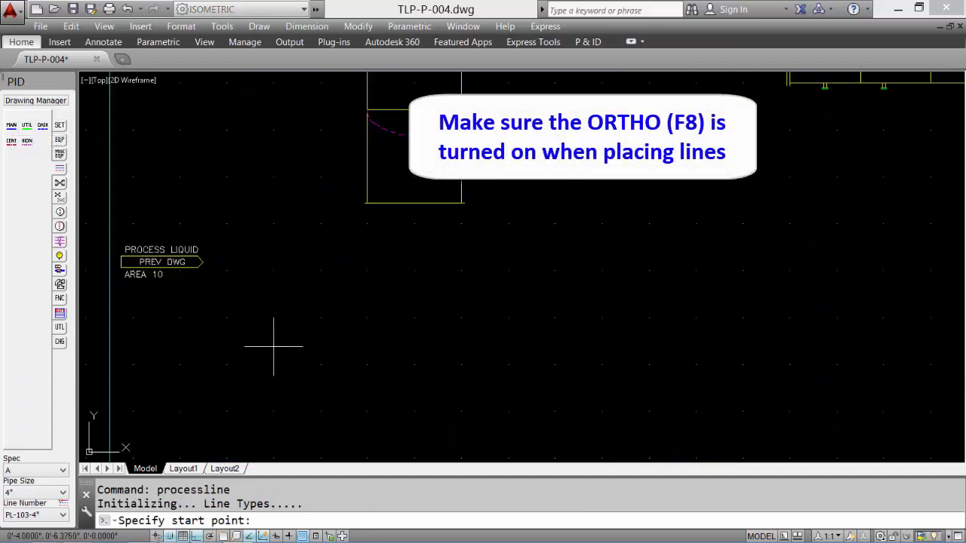
left_click(202, 261)
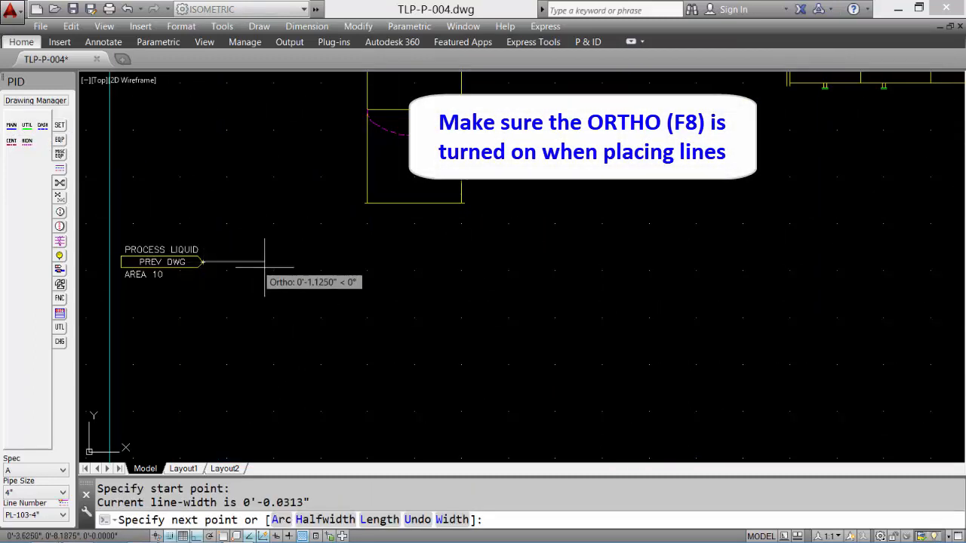
left_click(315, 261)
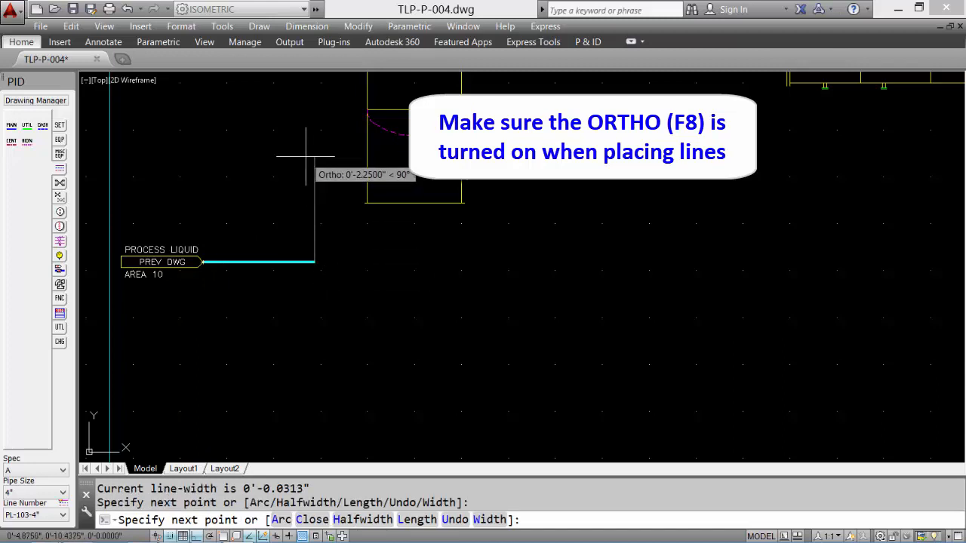
middle_click_drag(308, 158, 302, 384)
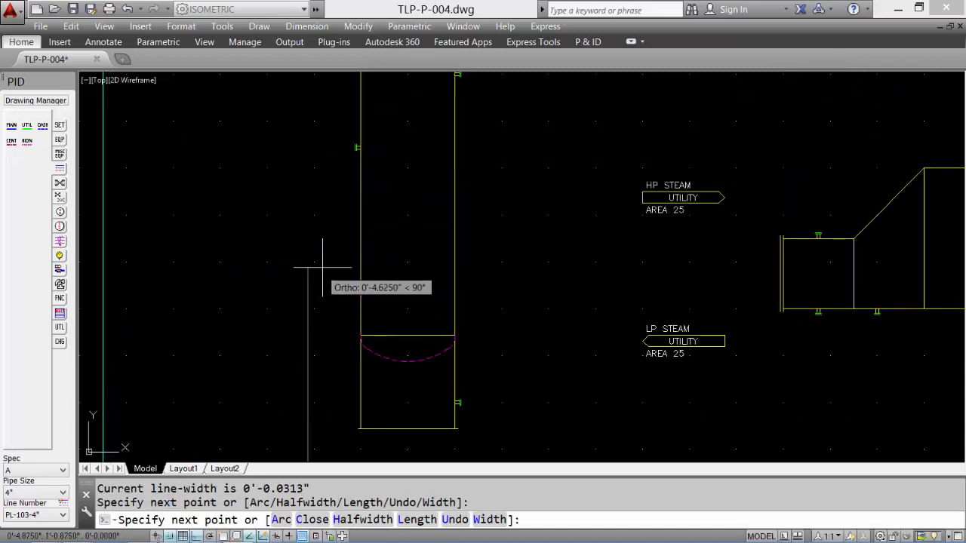
left_click(318, 149)
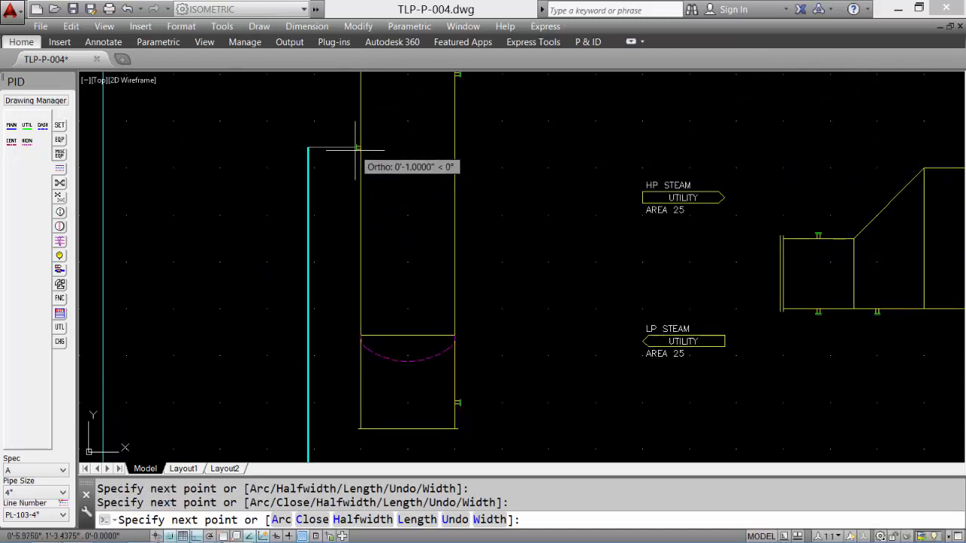
left_click(356, 148)
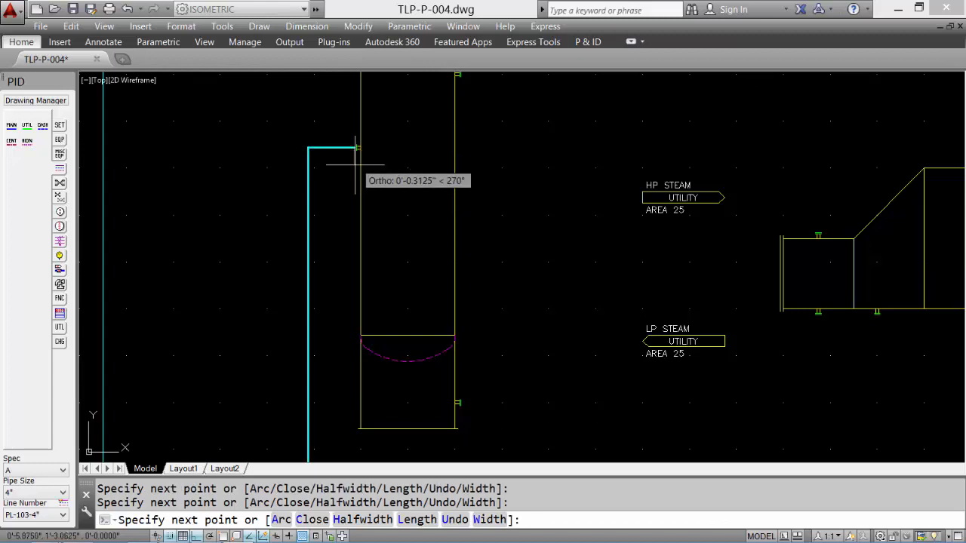
key("Return")
Step: Draw a process line from the reboiler's large top nozzle up about 1.9 inches and left to the vertical vessel's upper right nozzle
scroll(535, 264, "down", 2)
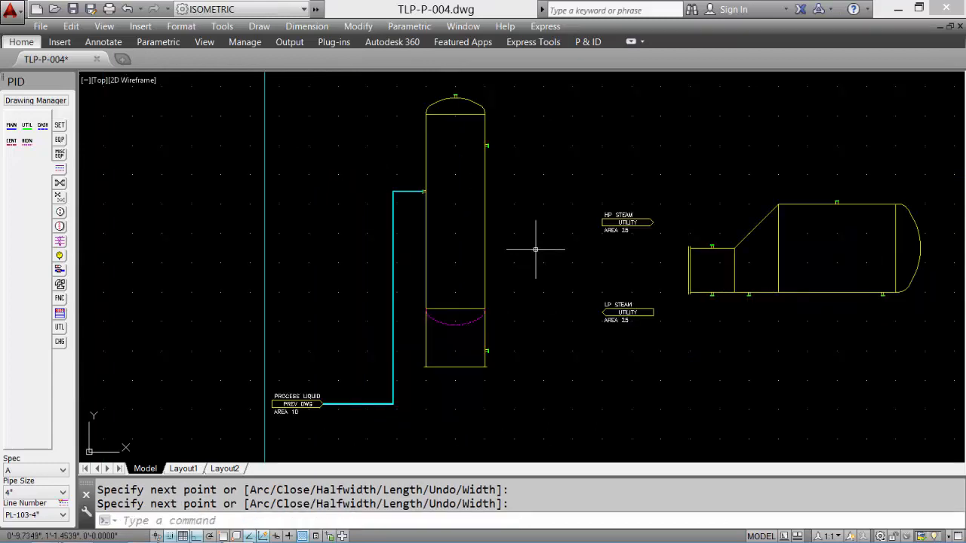
middle_click_drag(536, 249, 303, 283)
key("Return")
scroll(603, 222, "up", 3)
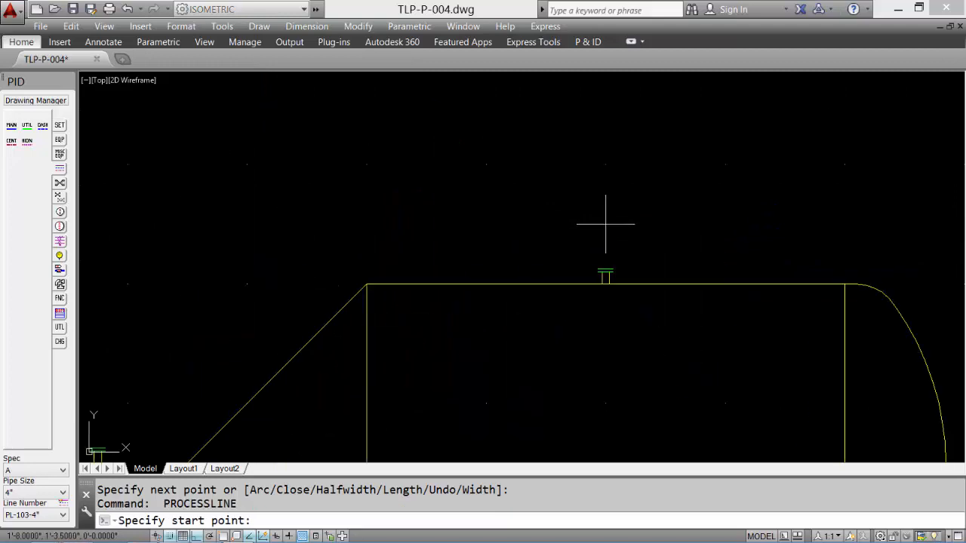
left_click(606, 268)
scroll(589, 176, "down", 3)
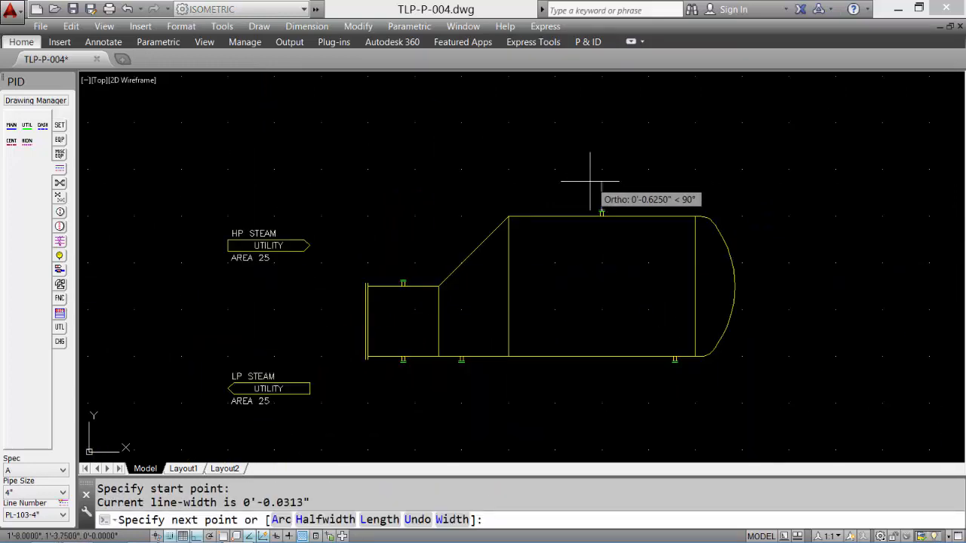
scroll(590, 155, "down", 2)
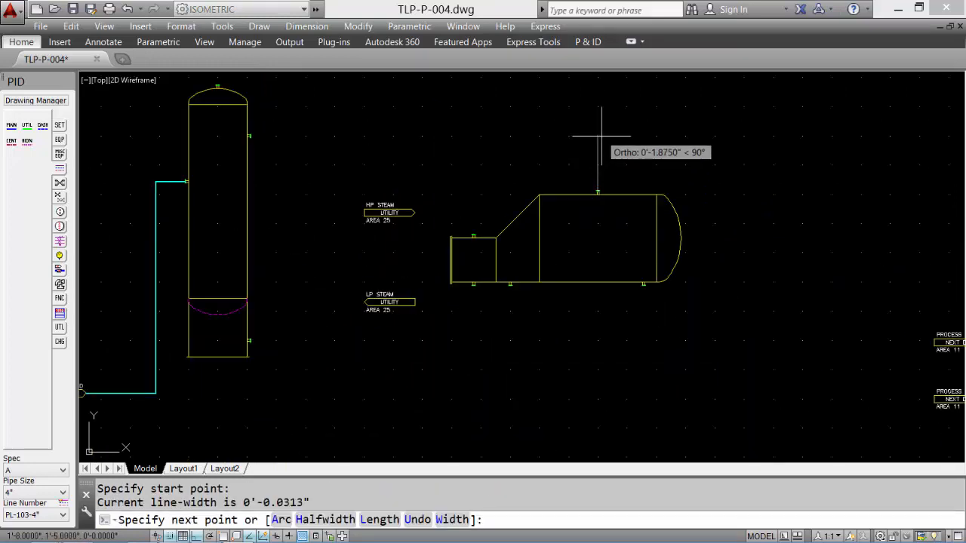
left_click(597, 138)
scroll(302, 151, "up", 3)
scroll(176, 114, "up", 2)
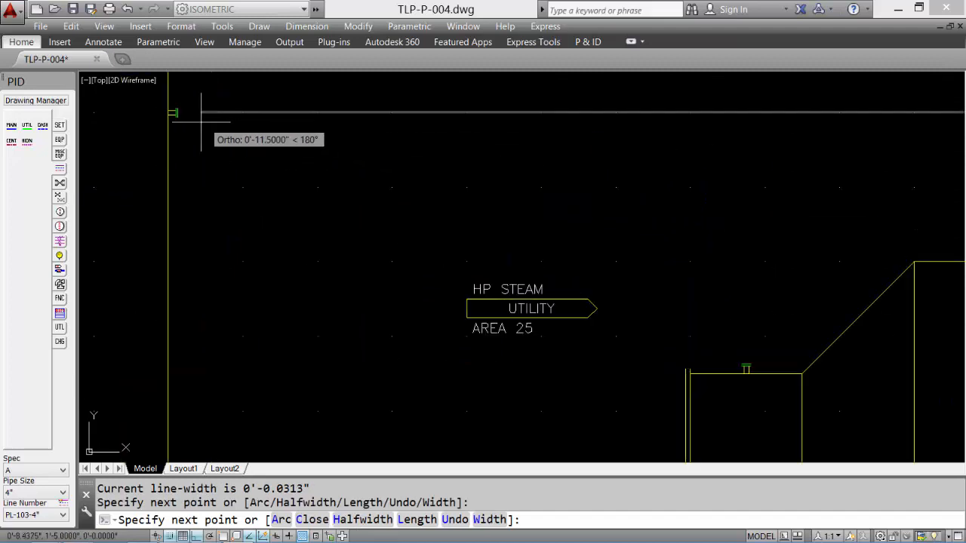
left_click(179, 114)
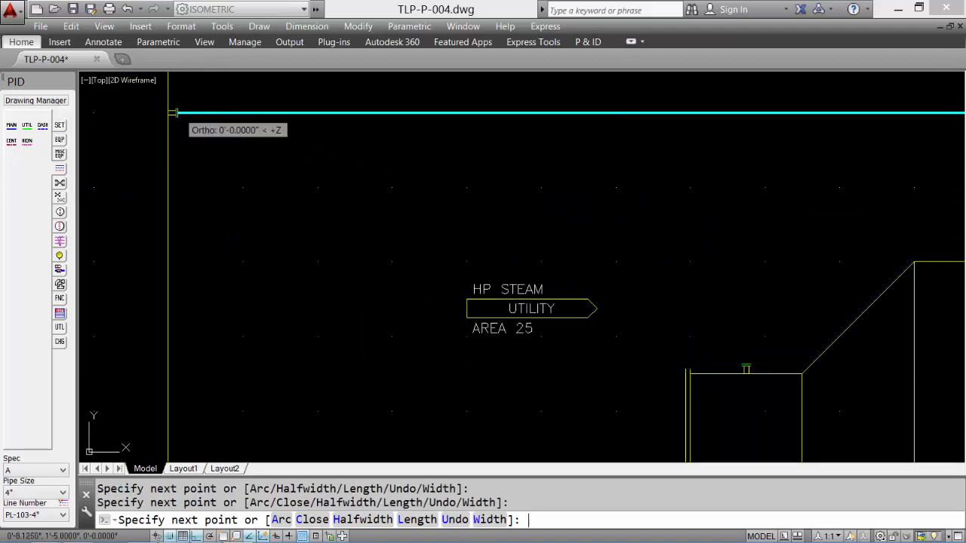
key("Return")
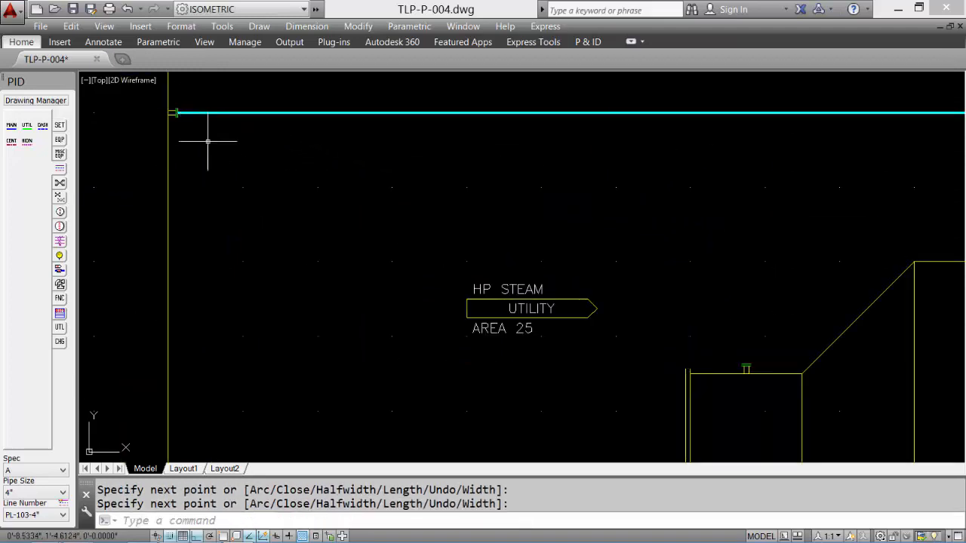
Step: Draw a utility line from the HP STEAM arrow tip right and down to the top nozzle on the reboiler's flanged end section
middle_click(298, 241)
middle_click(297, 240)
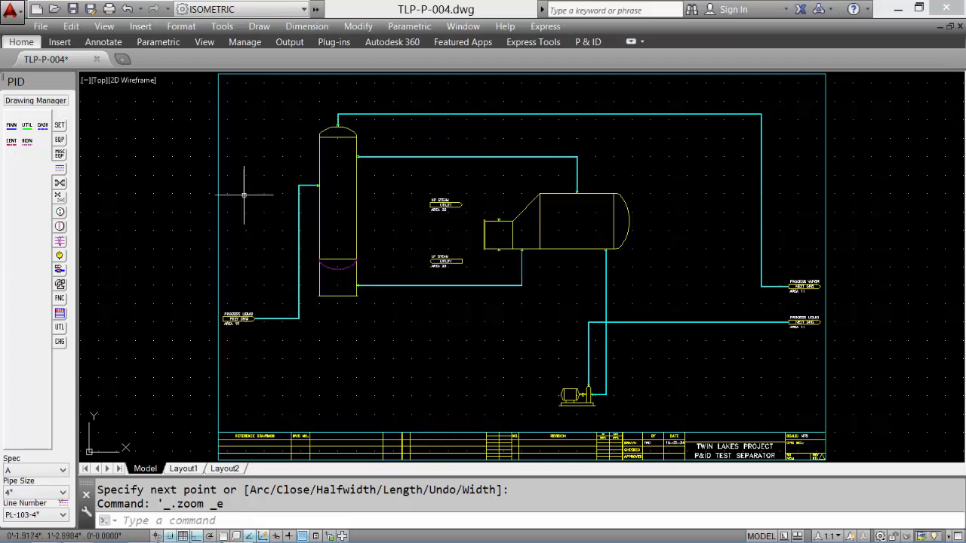
left_click(31, 129)
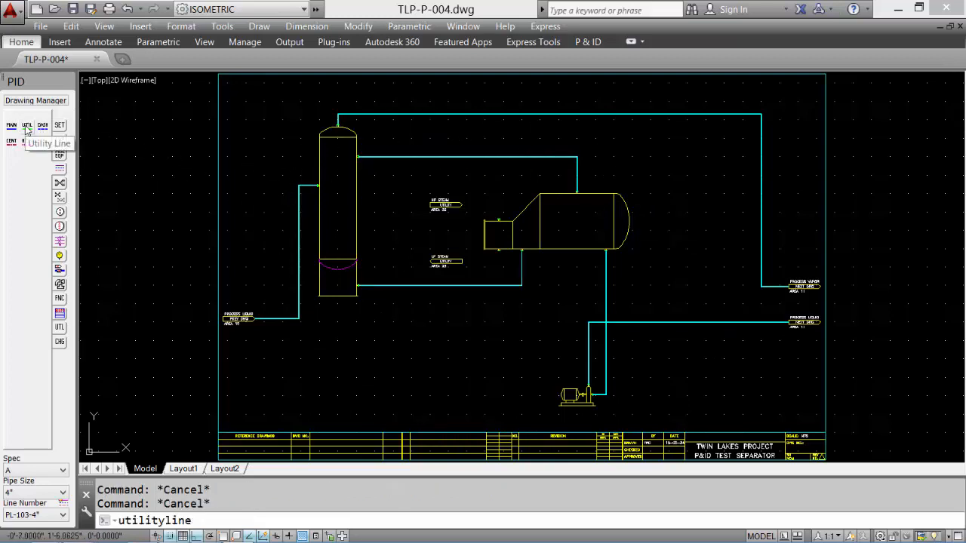
scroll(446, 224, "up", 4)
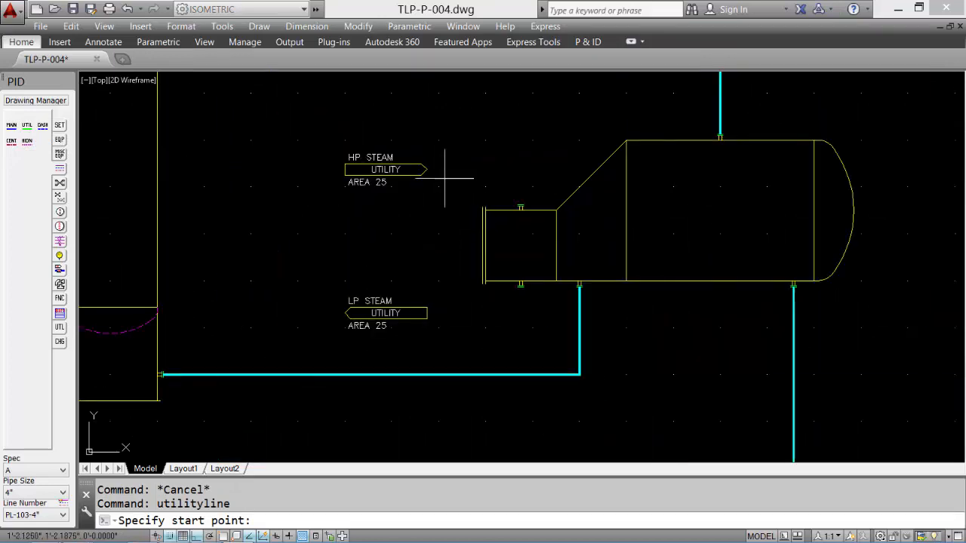
left_click(427, 169)
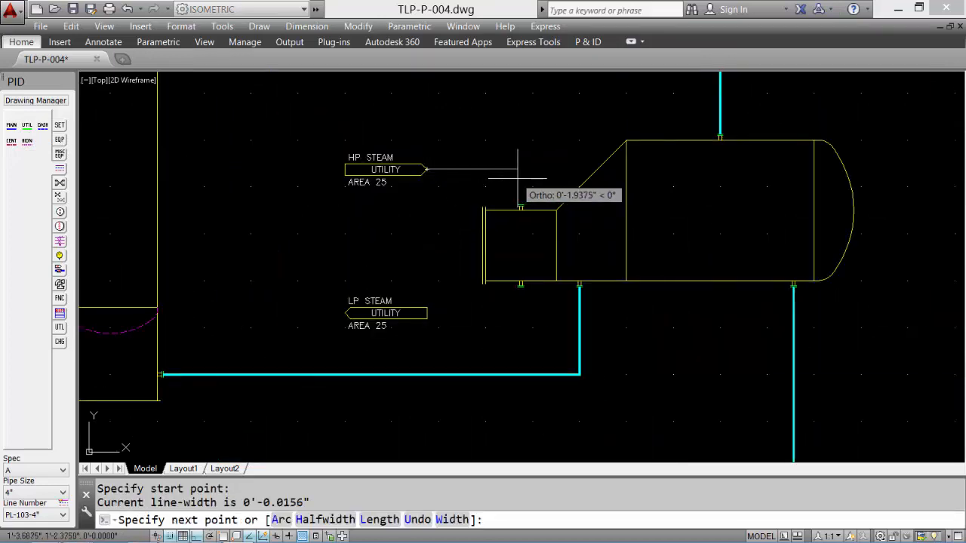
left_click(521, 169)
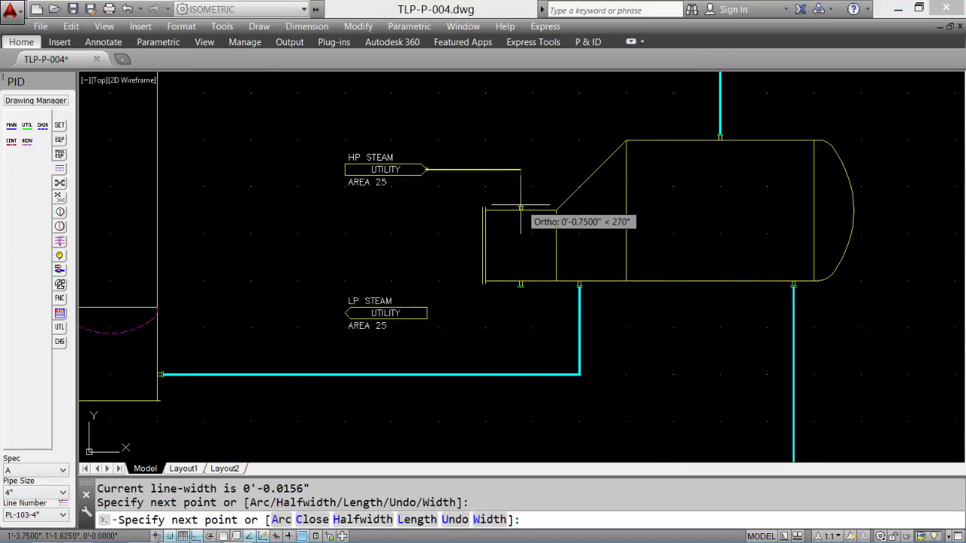
left_click(521, 206)
key("Return")
Step: Draw a utility line from the bottom nozzle on the reboiler's flanged end section down about 0.56 inch and left to the LP STEAM arrow
key("Return")
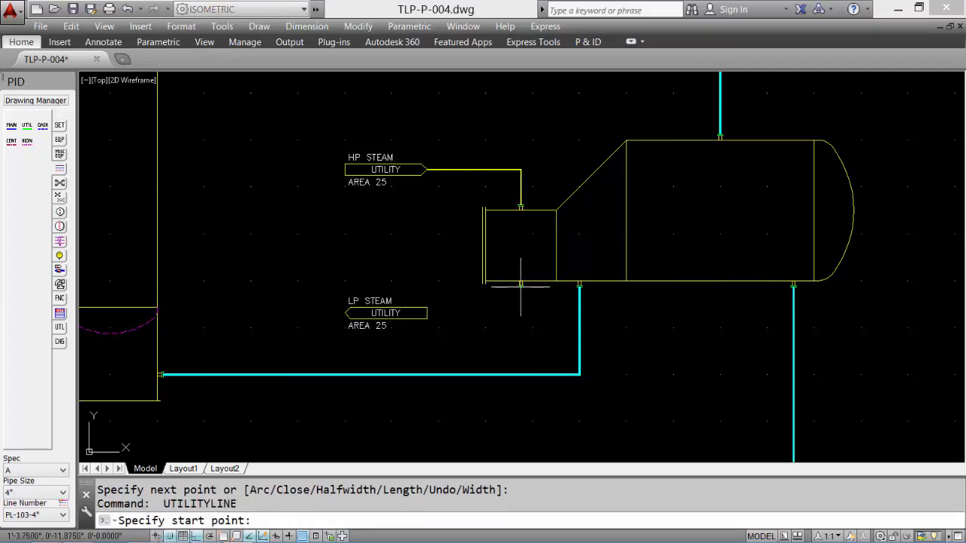
left_click(521, 285)
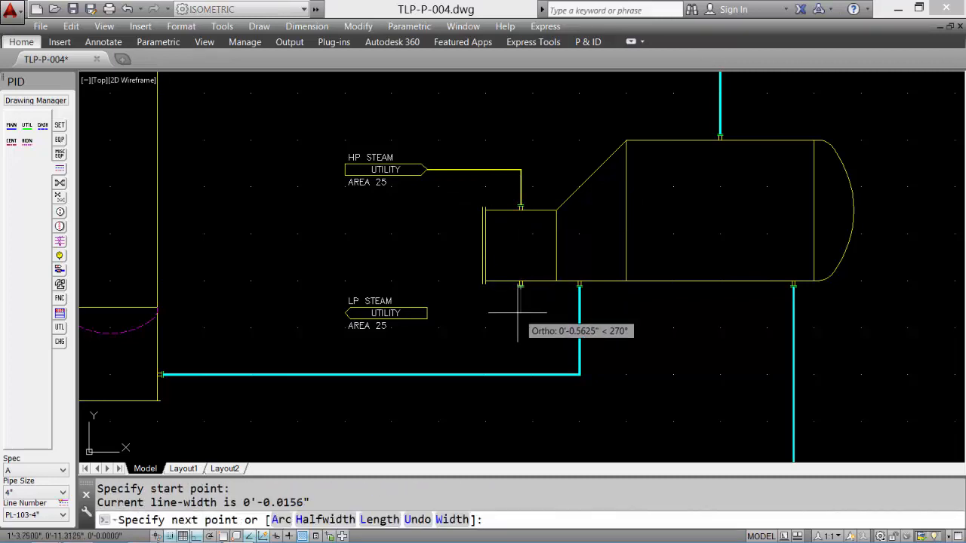
left_click(521, 311)
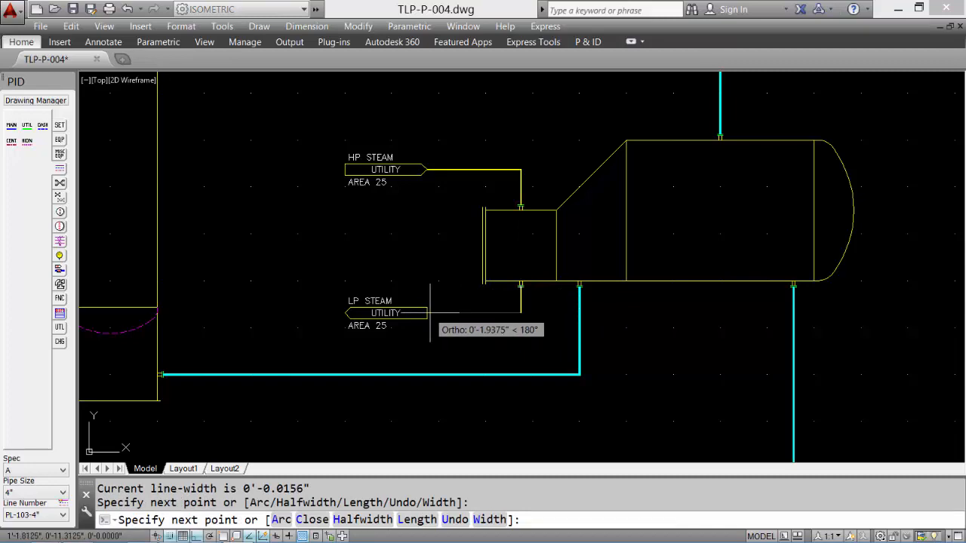
left_click(428, 312)
key("Return")
Step: Draw a horizontal dashed level line about 1.3 inches long inside the lower part of the vertical vessel, above its bottom head
type("z")
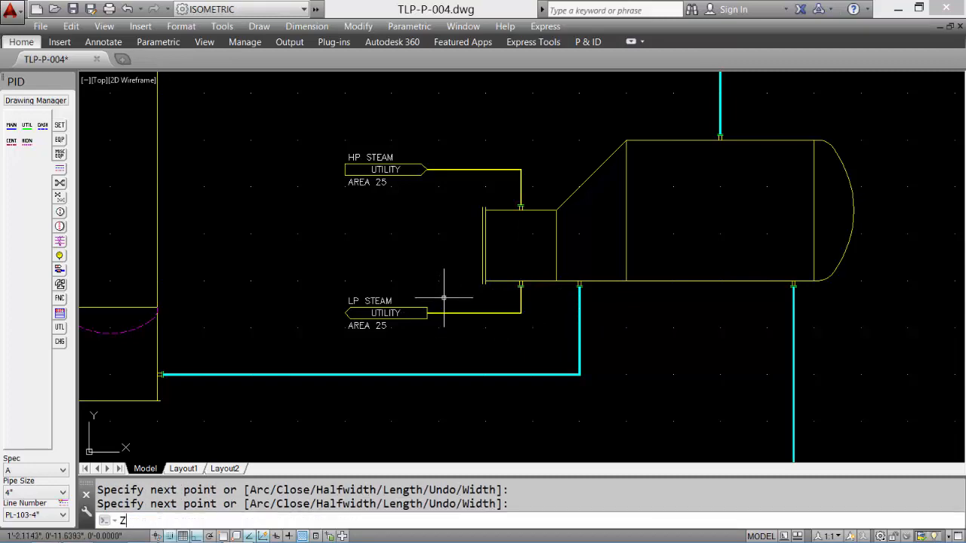
key("Return")
type("P")
key("Return")
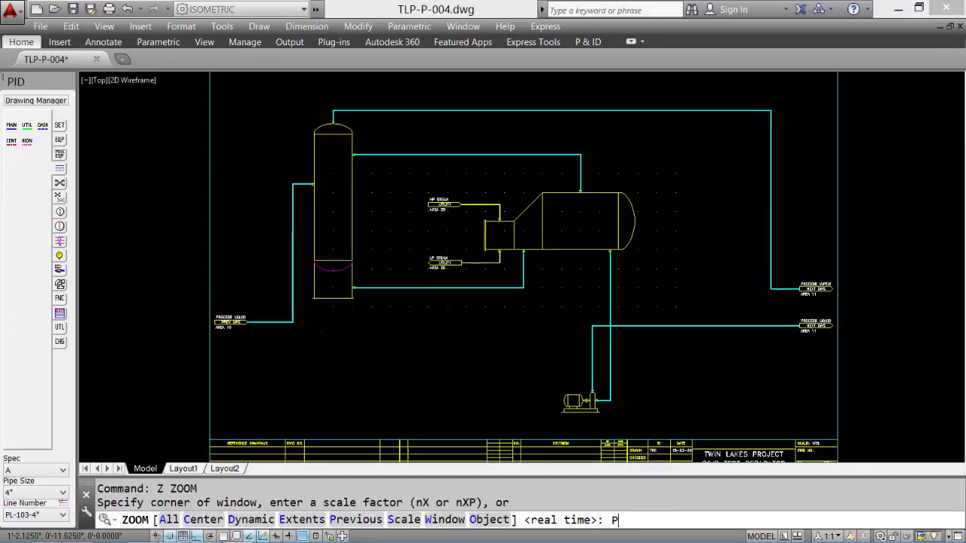
left_click(283, 123)
left_click(626, 319)
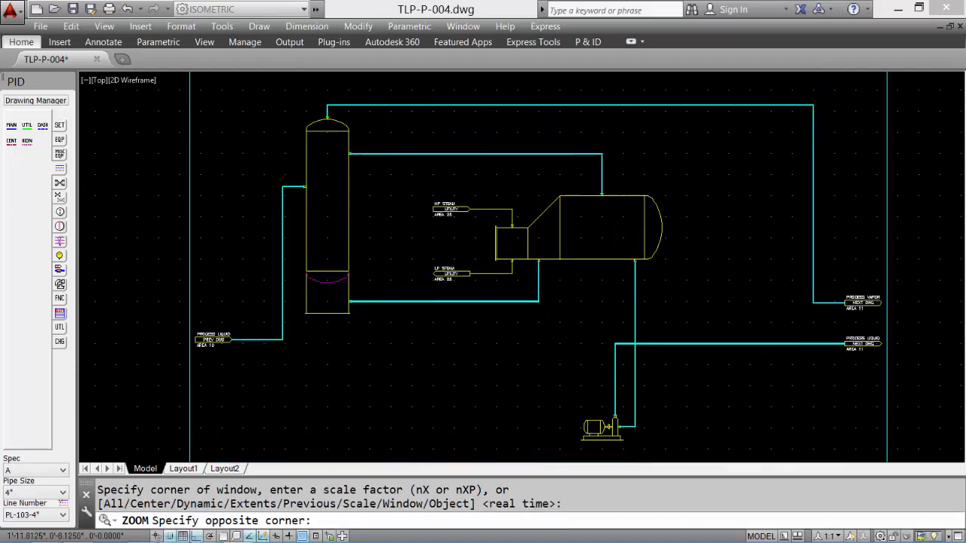
left_click(43, 126)
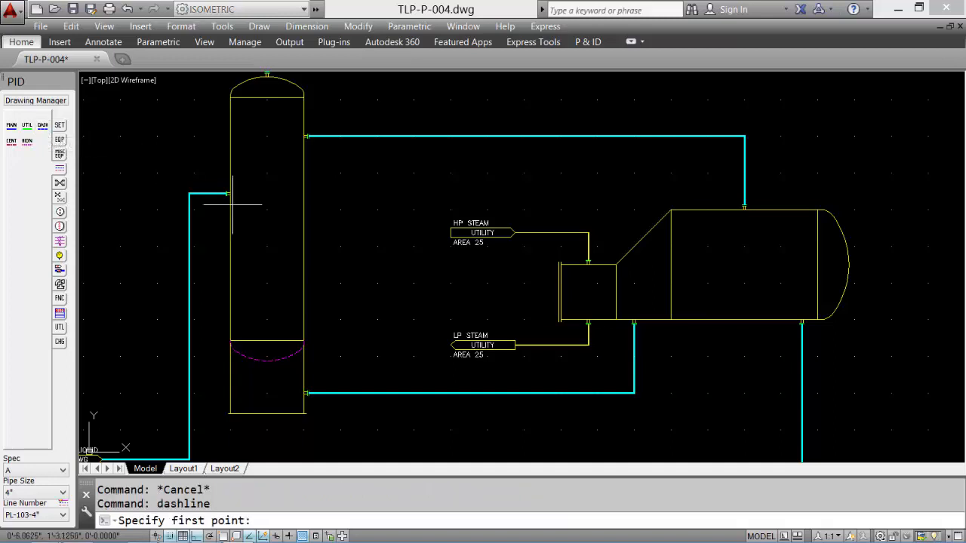
left_click(241, 269)
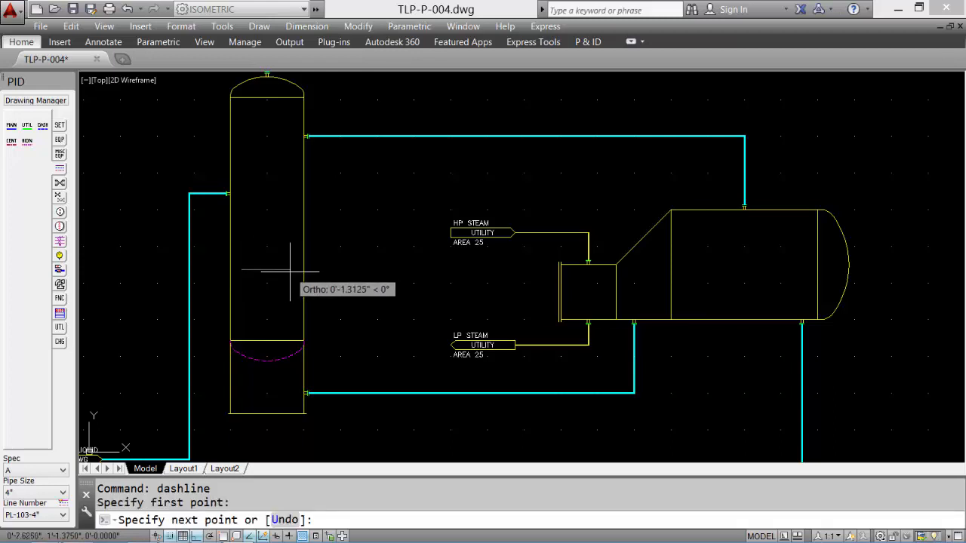
left_click(290, 269)
key("Return")
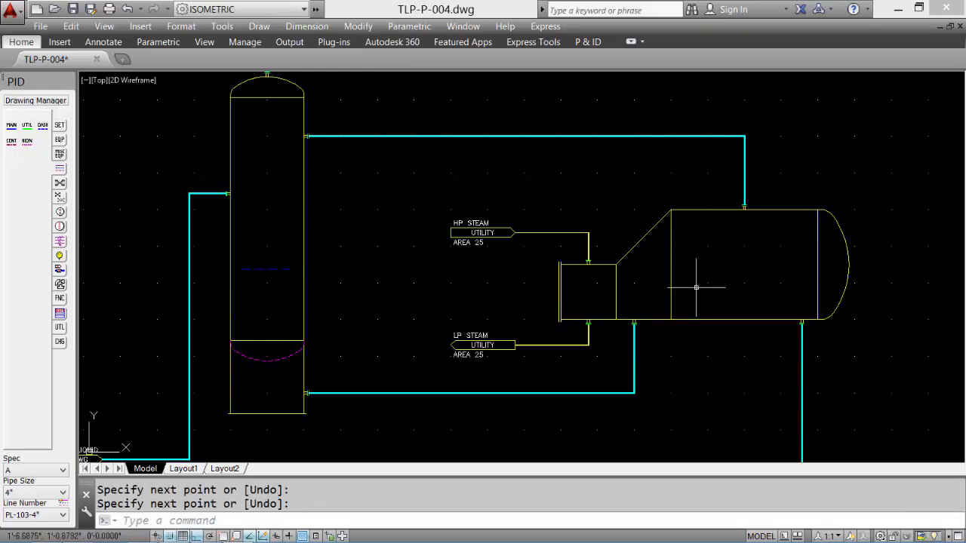
Step: Draw a horizontal dashed level line about 3.25 inches long at mid-height across the reboiler's large cylindrical section
key("Return")
left_click(684, 264)
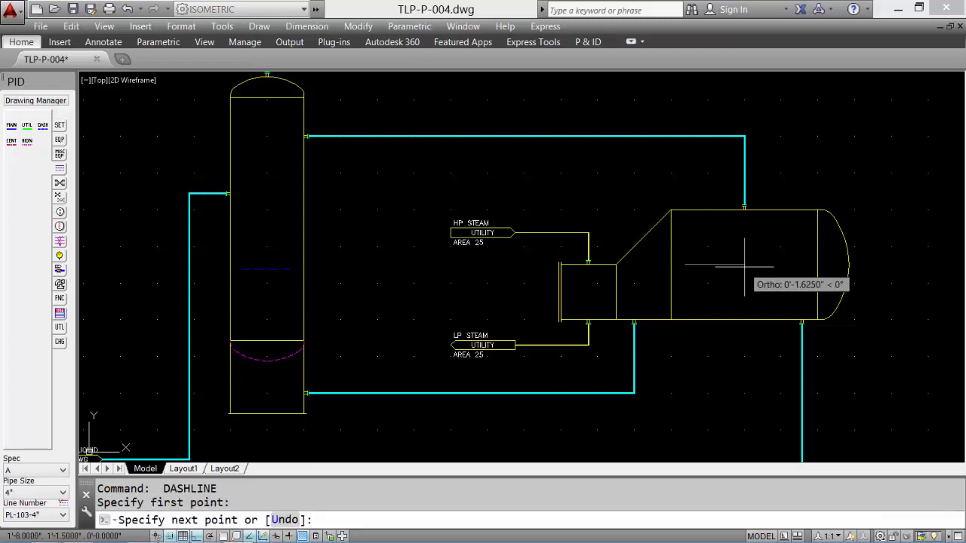
left_click(804, 265)
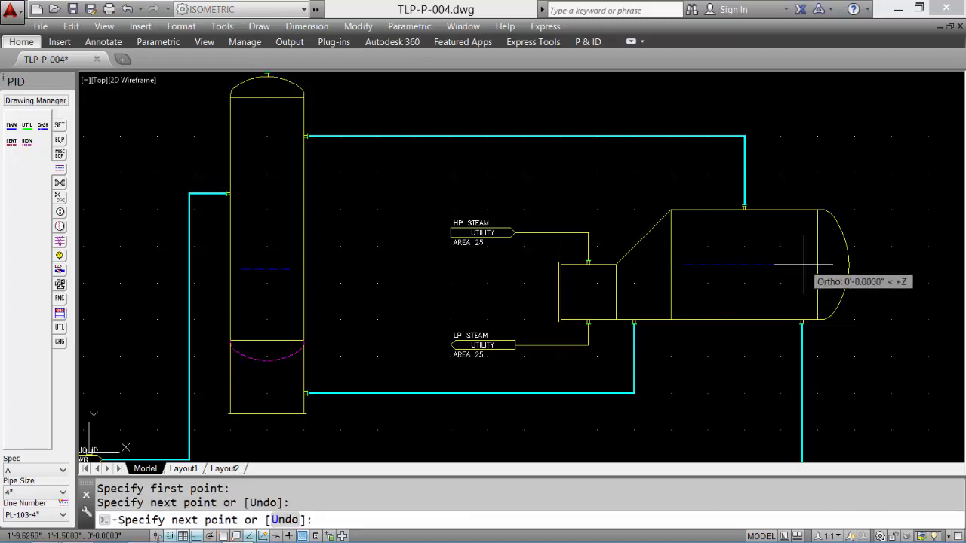
key("Return")
Step: Draw a dashed line from the lowest point of the vertical vessel's bottom head down and right 1 inch to the nozzle on the skirt
key("Return")
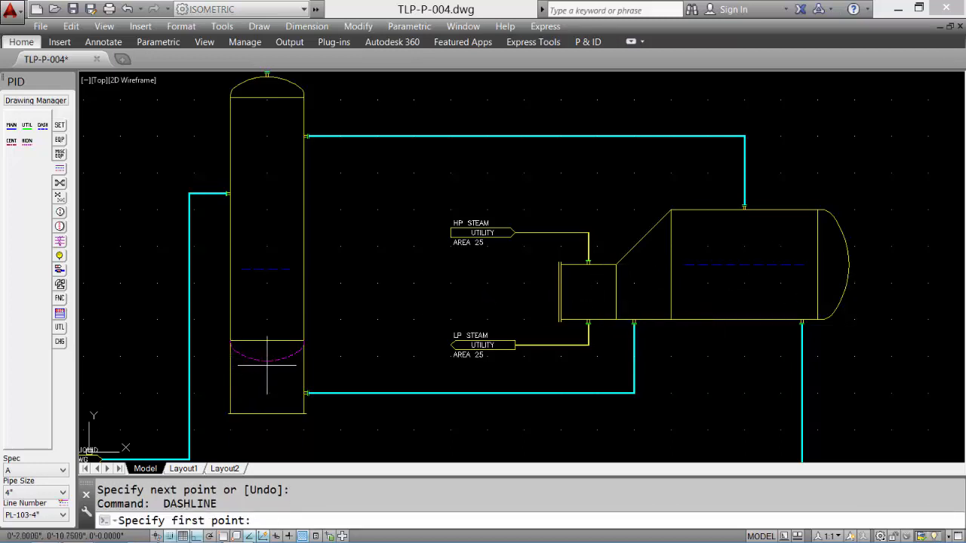
left_click(269, 361)
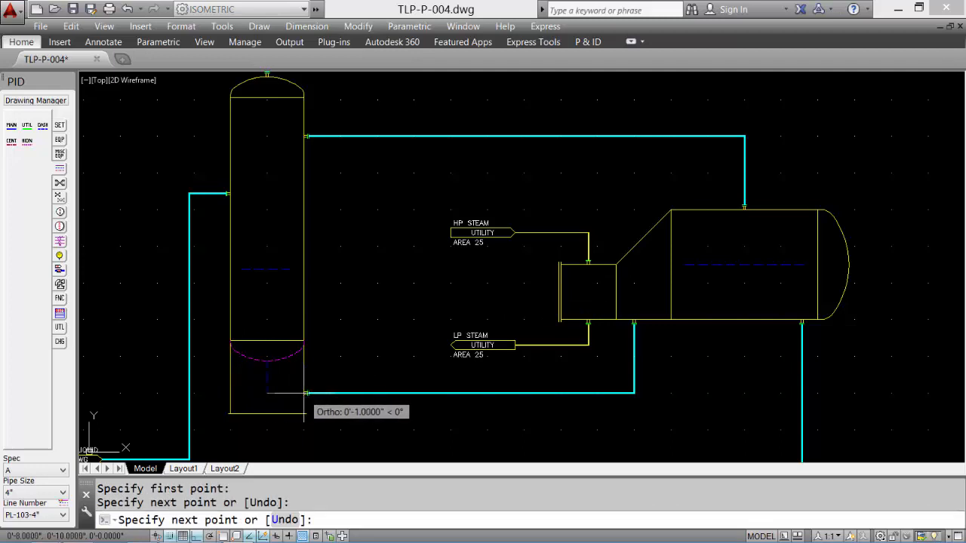
left_click(306, 392)
key("Return")
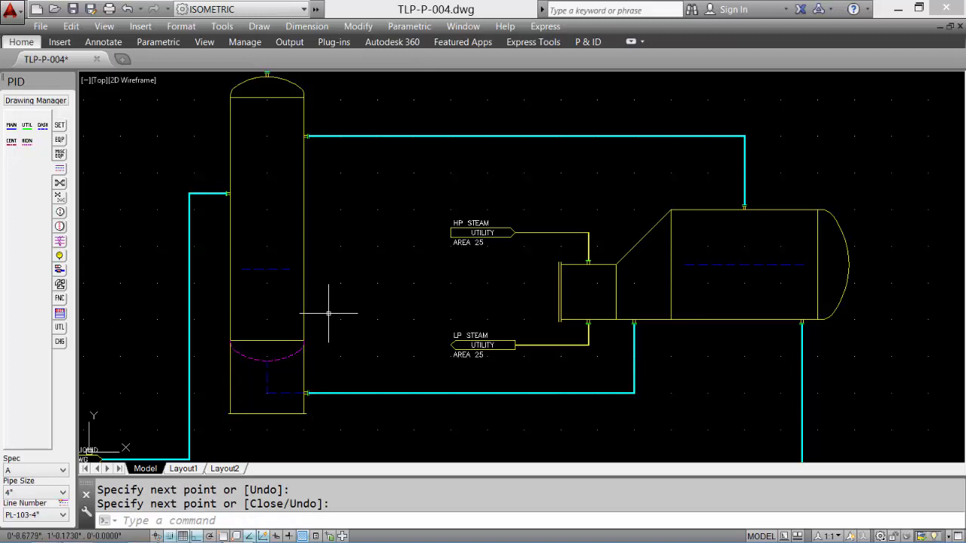
Step: Draw a utility-line loop on the vertical vessel's right wall around the level line: 1 inch out, about 1.4 inches down and back
scroll(328, 313, "up", 2)
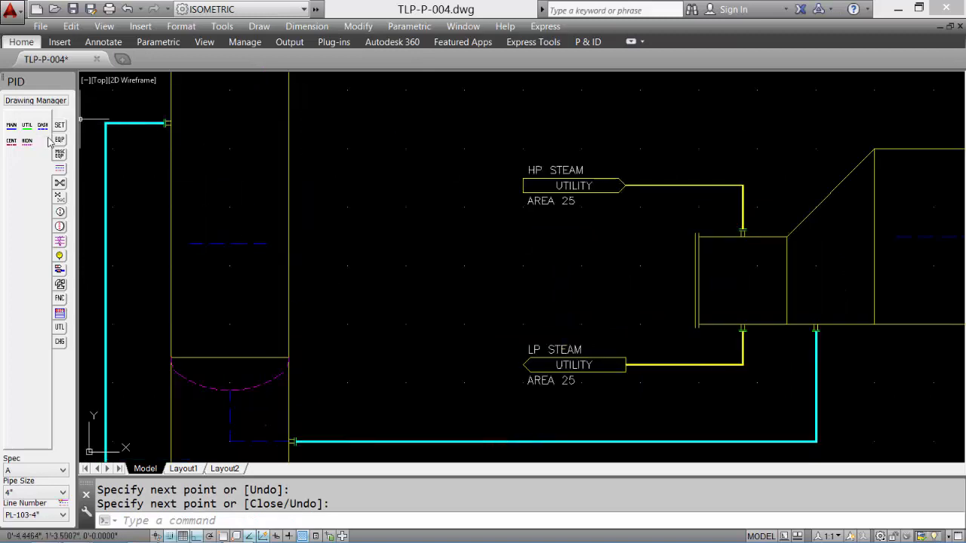
left_click(26, 126)
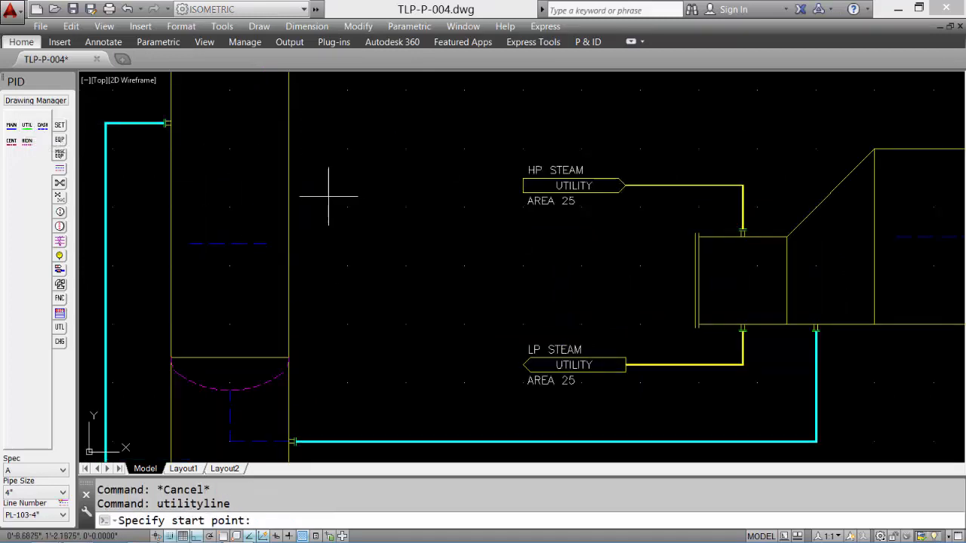
left_click(288, 206)
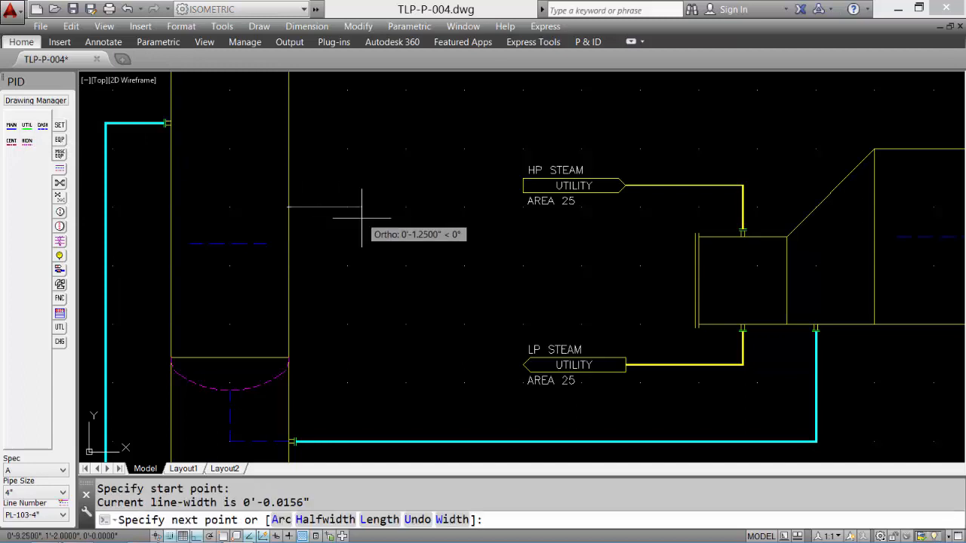
left_click(347, 206)
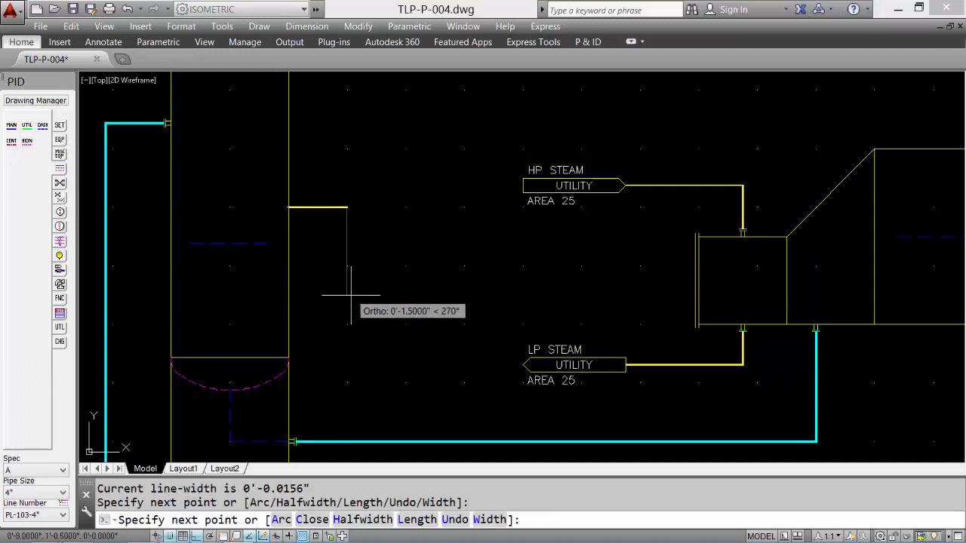
left_click(336, 289)
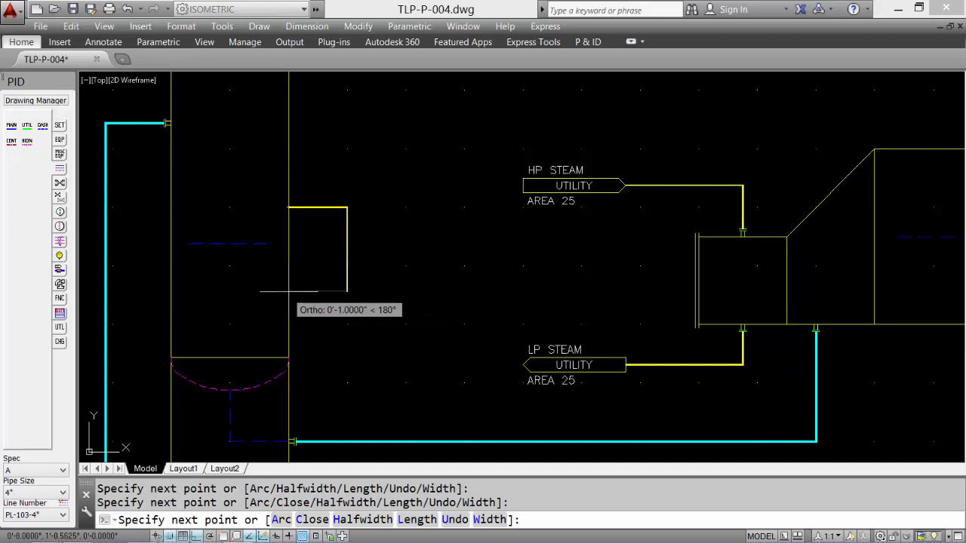
left_click(289, 290)
key("Return")
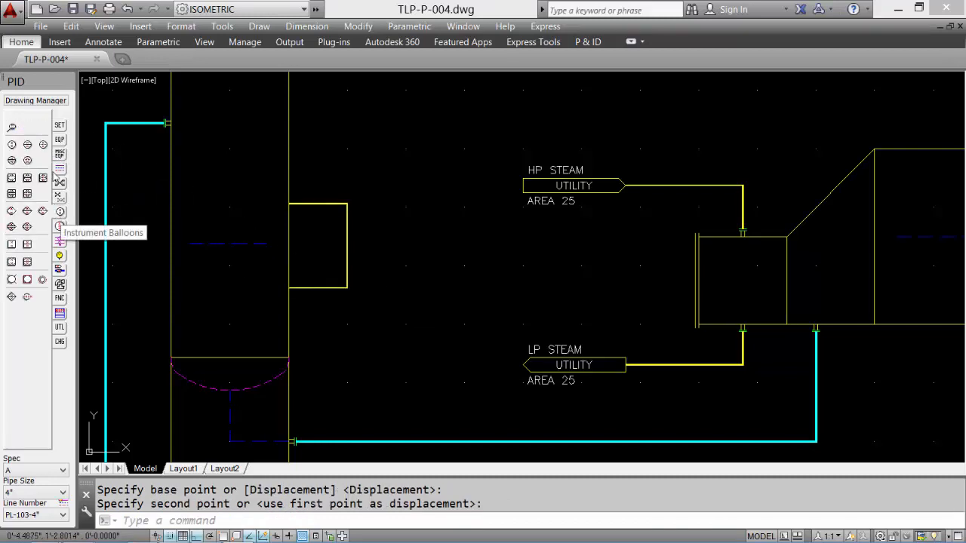
Step: Place a discrete instrument balloon on the middle of the loop's vertical line with upper text LG and lower text 105
left_click(61, 216)
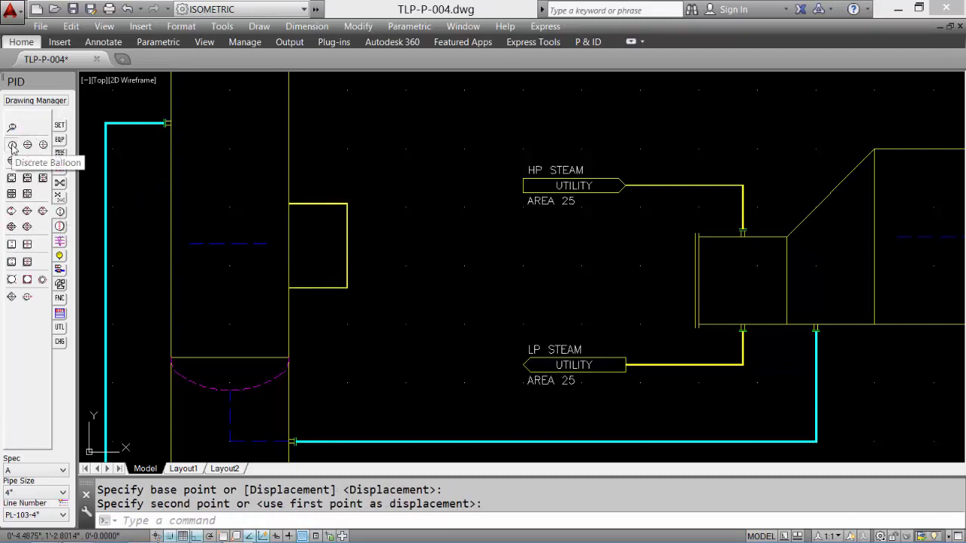
left_click(12, 146)
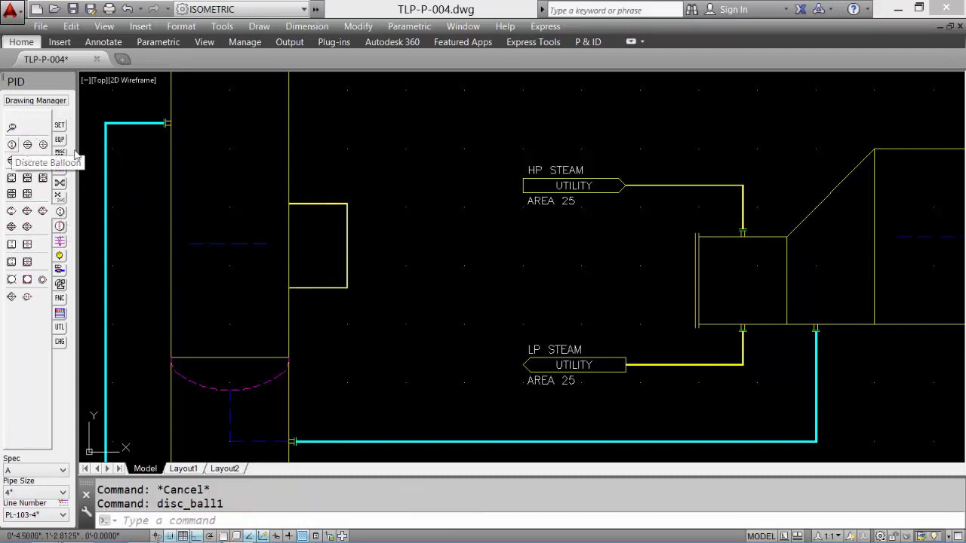
left_click(347, 244)
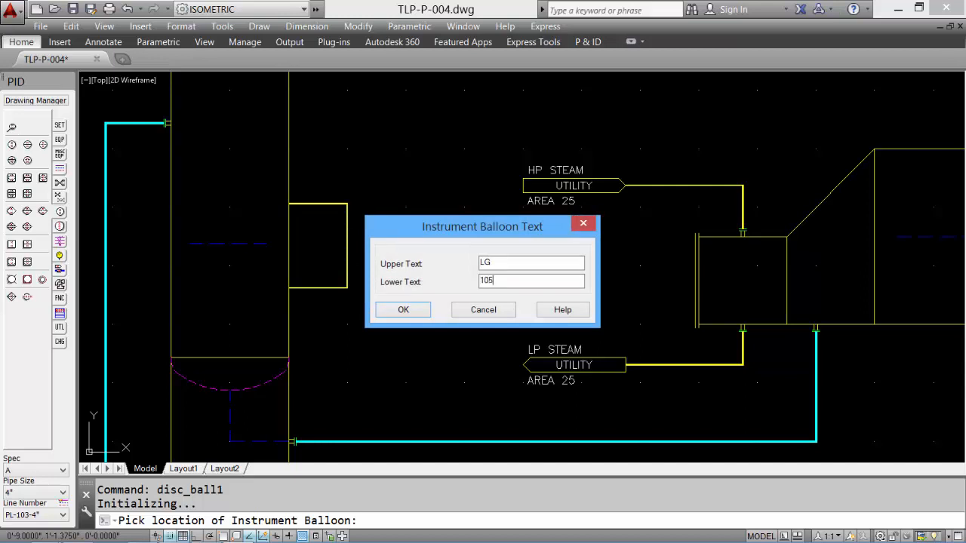
key("Return")
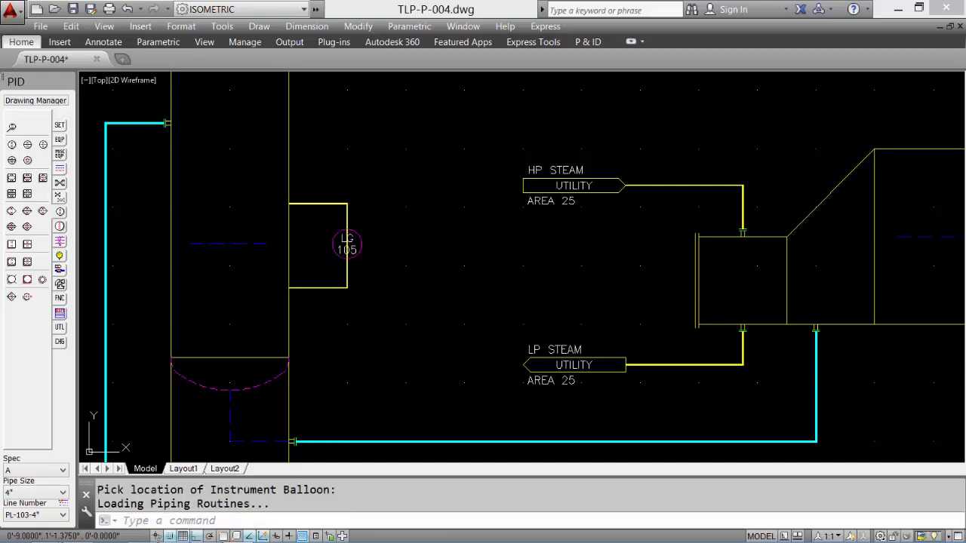
Step: Trim away the part of the utility line that runs through the LG 105 balloon
type("TR")
key("Return")
key("Return")
scroll(349, 244, "up", 3)
left_click(361, 246)
left_click(328, 240)
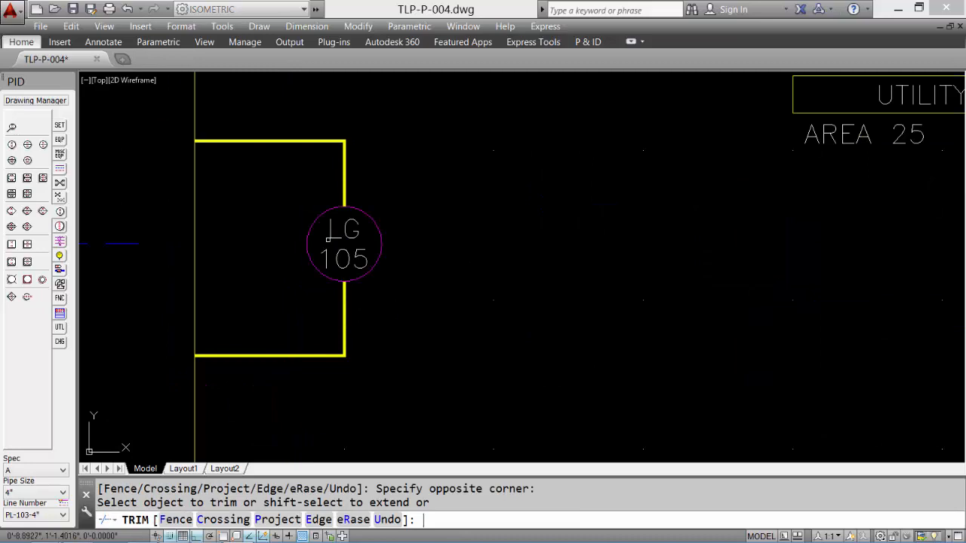
key("Return")
Step: Copy the vertical vessel's utility loop with its LG 105 balloon to the reboiler's curved right end and extend the copied lines to the head
middle_click(443, 244)
middle_click(442, 244)
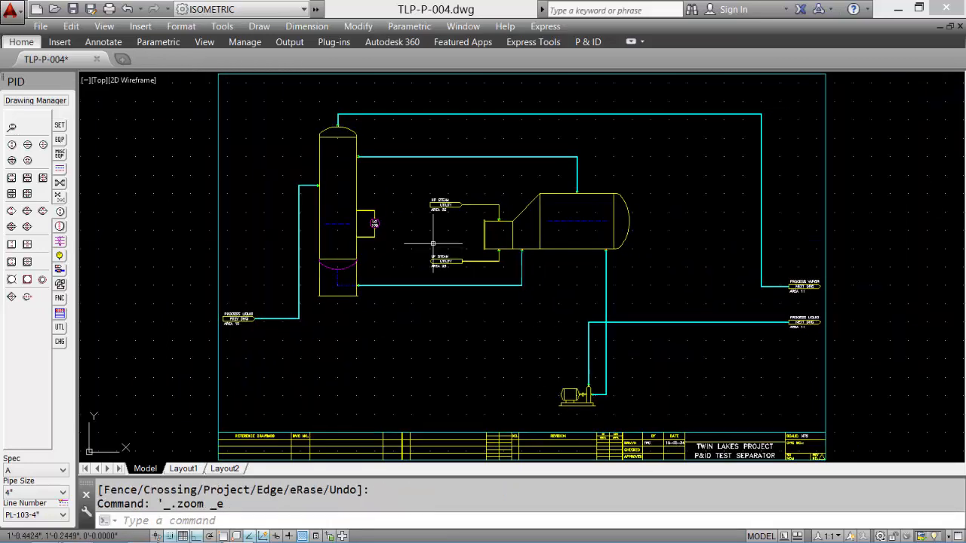
scroll(380, 235, "up", 2)
type("c")
key("Return")
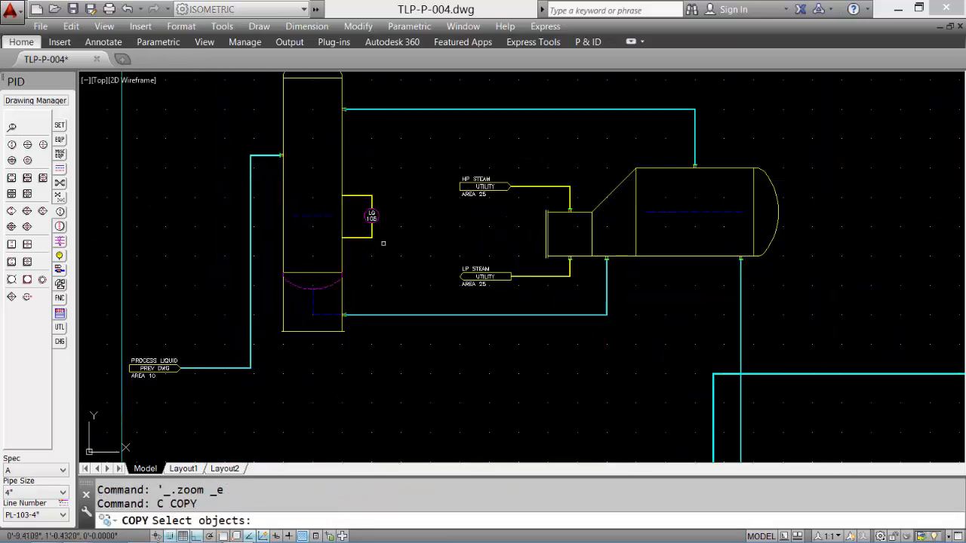
left_click(387, 246)
left_click(360, 168)
key("Return")
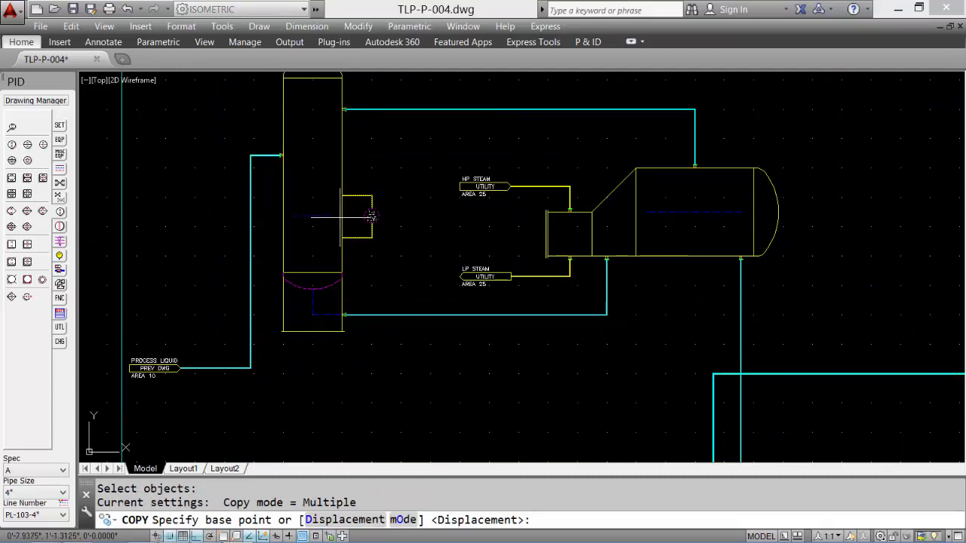
left_click(342, 216)
left_click(779, 213)
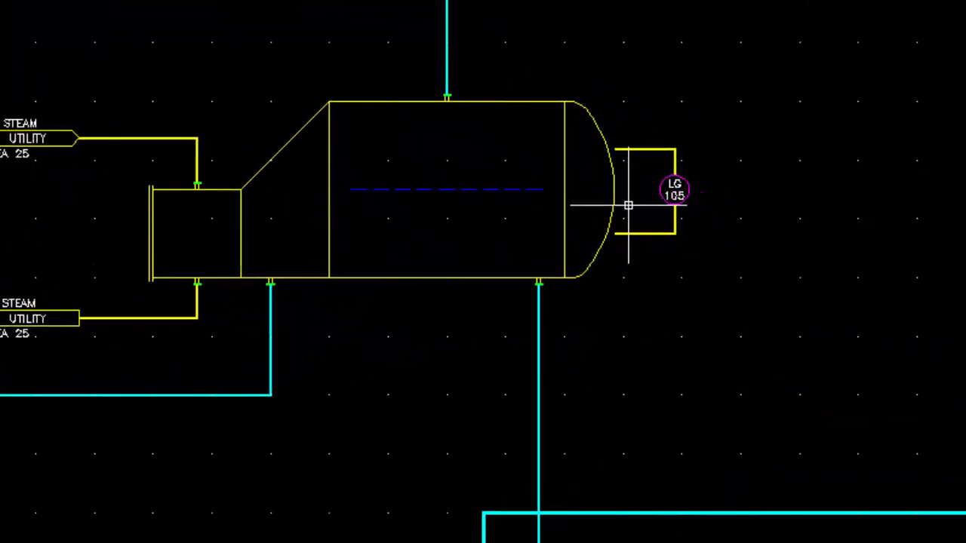
key("Return")
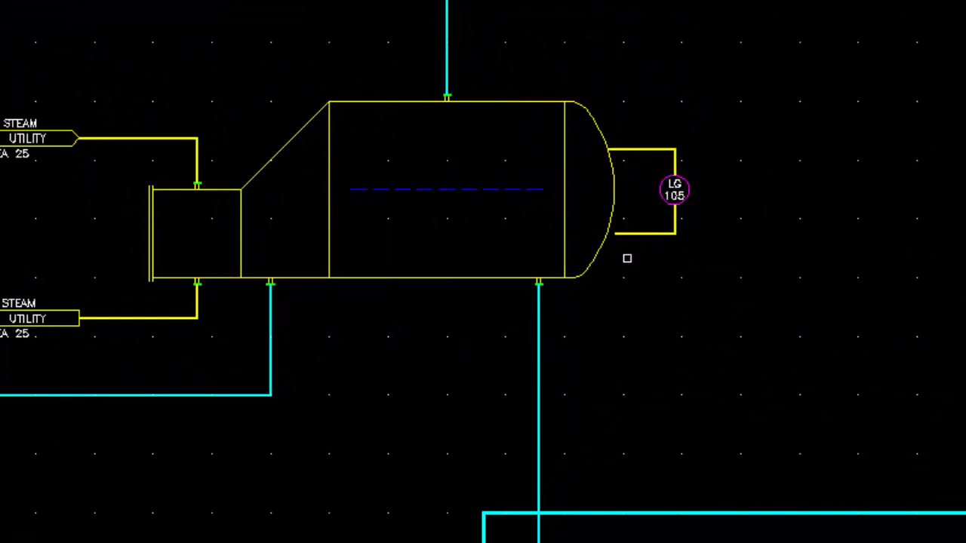
Step: Change the lower text of the instrument balloon beside the reboiler's curved end to 700
left_click(675, 198)
type("700")
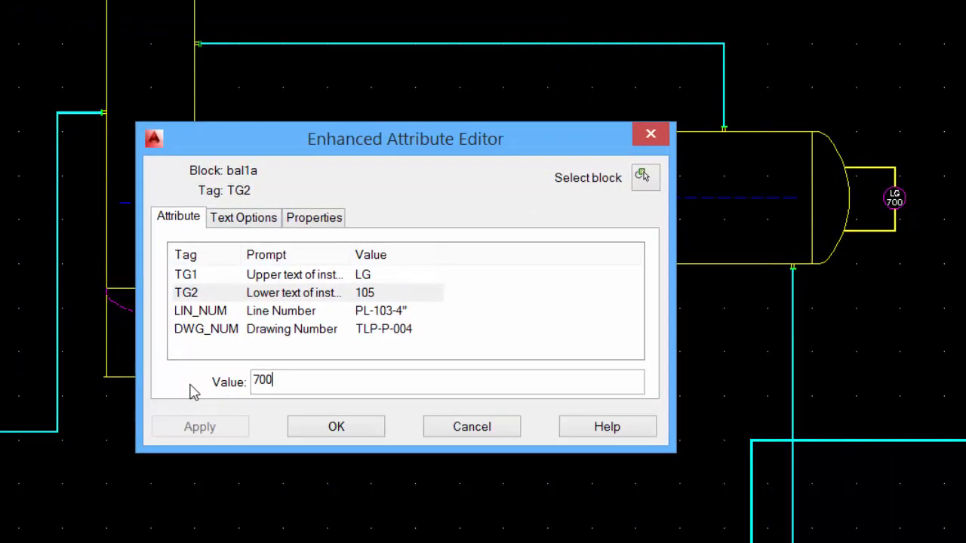
left_click(208, 427)
left_click(352, 427)
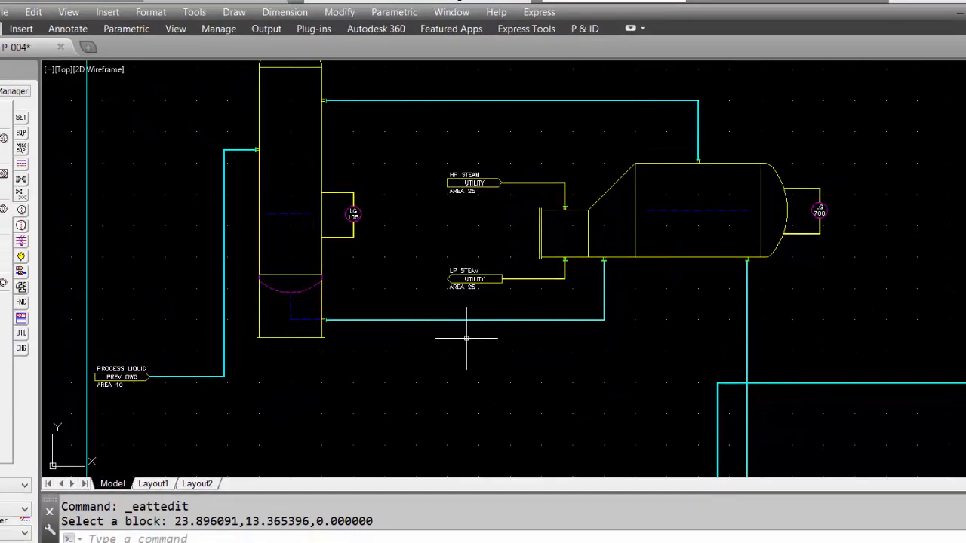
Step: Insert a gate valve on the vertical process line running from the reboiler down to the pump suction
middle_click(429, 357)
middle_click(429, 356)
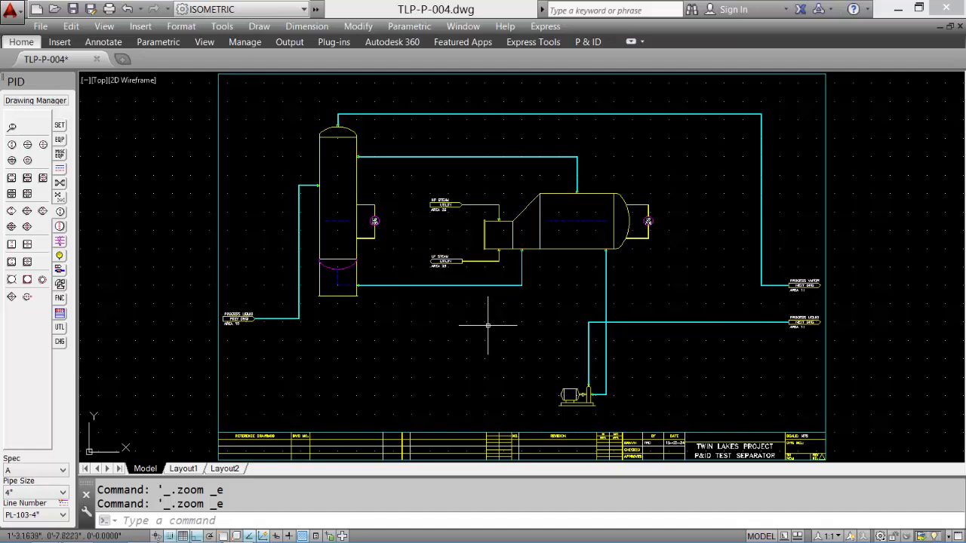
type("Z")
key("Return")
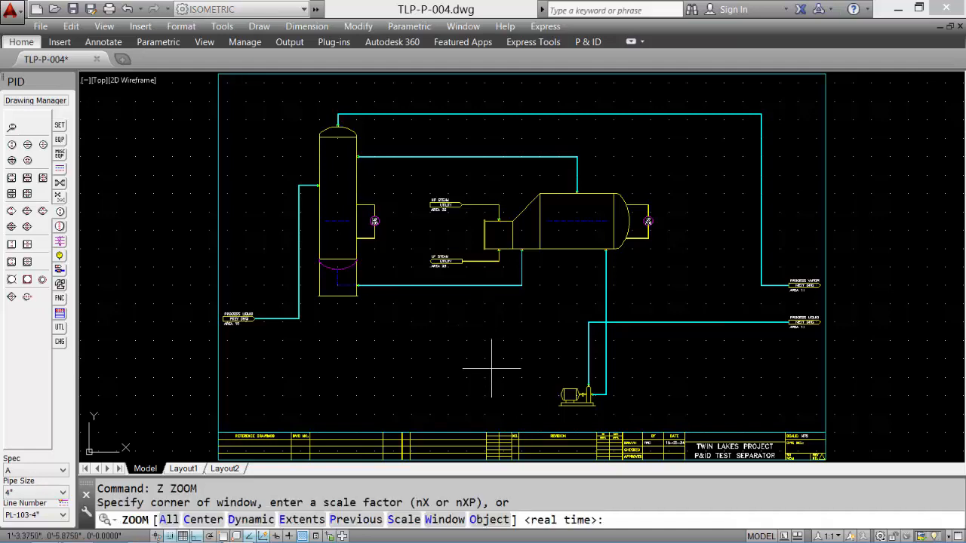
left_click(543, 413)
left_click(691, 252)
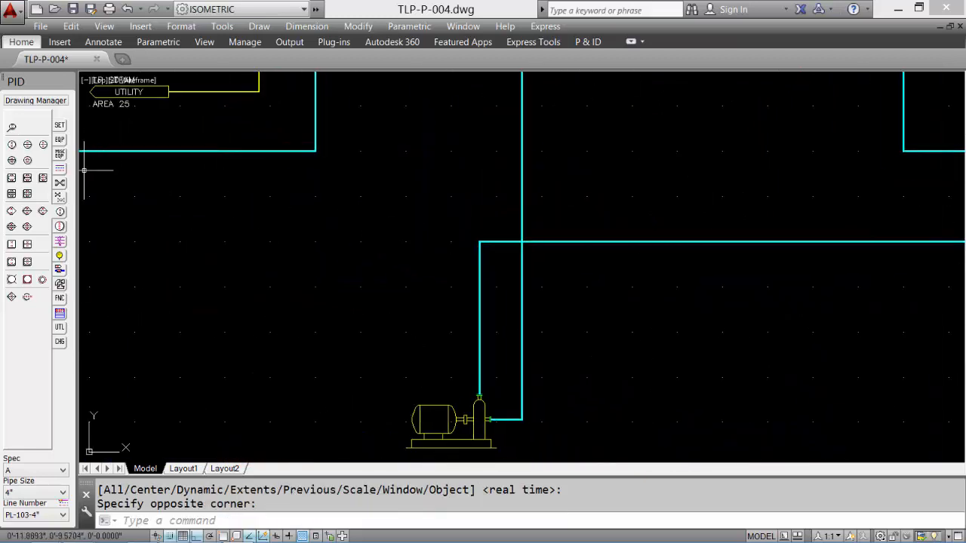
left_click(60, 184)
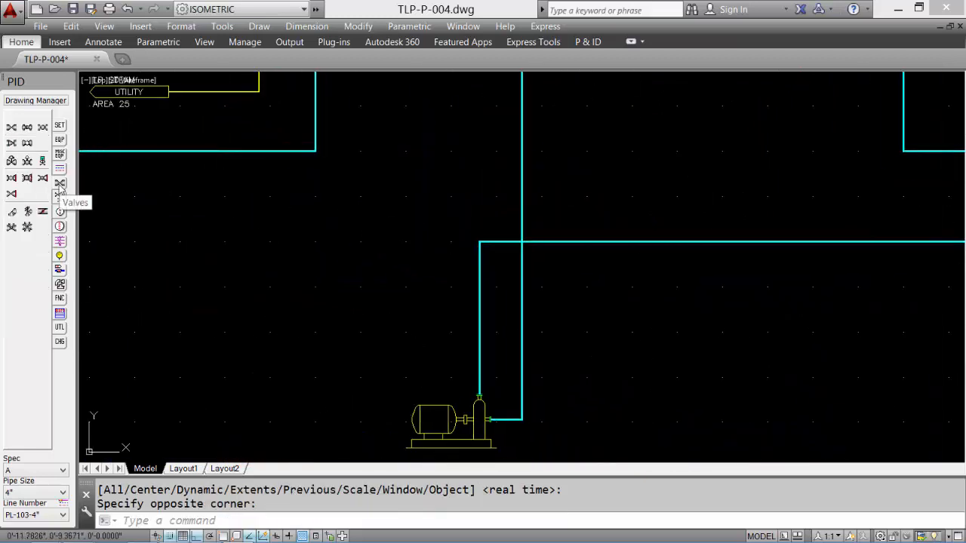
left_click(11, 128)
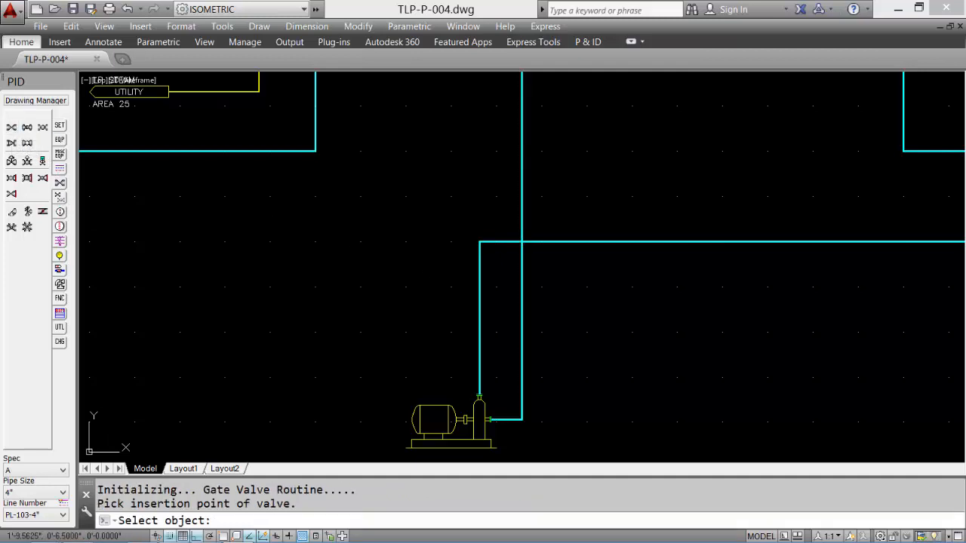
left_click(521, 309)
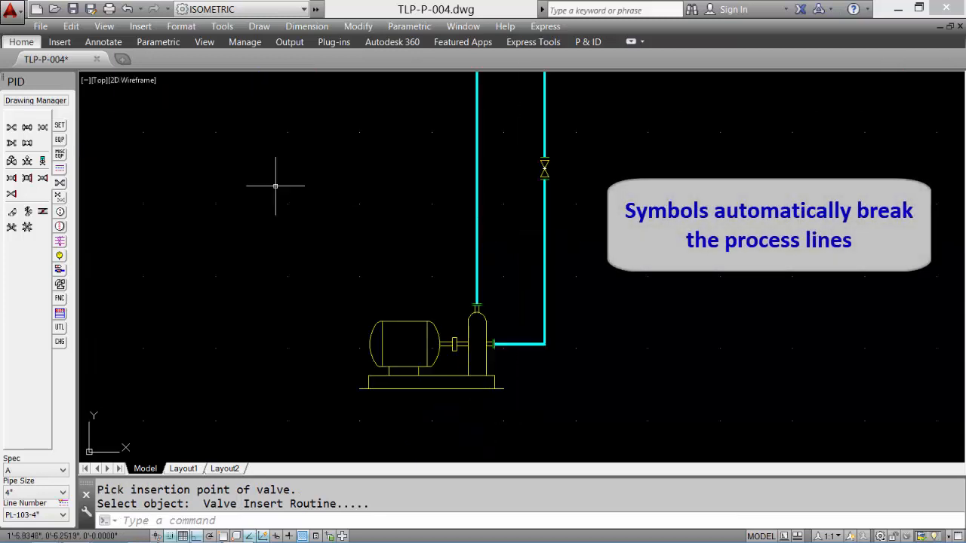
Step: Insert a concentric reducer on the short horizontal process line at the pump's suction nozzle, keeping the default fitting direction
left_click(60, 285)
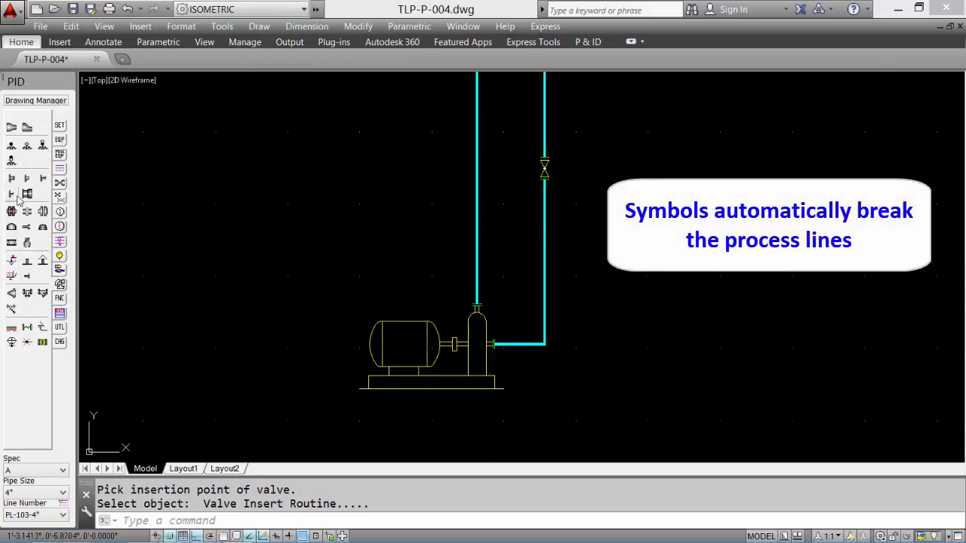
left_click(13, 130)
left_click(521, 344)
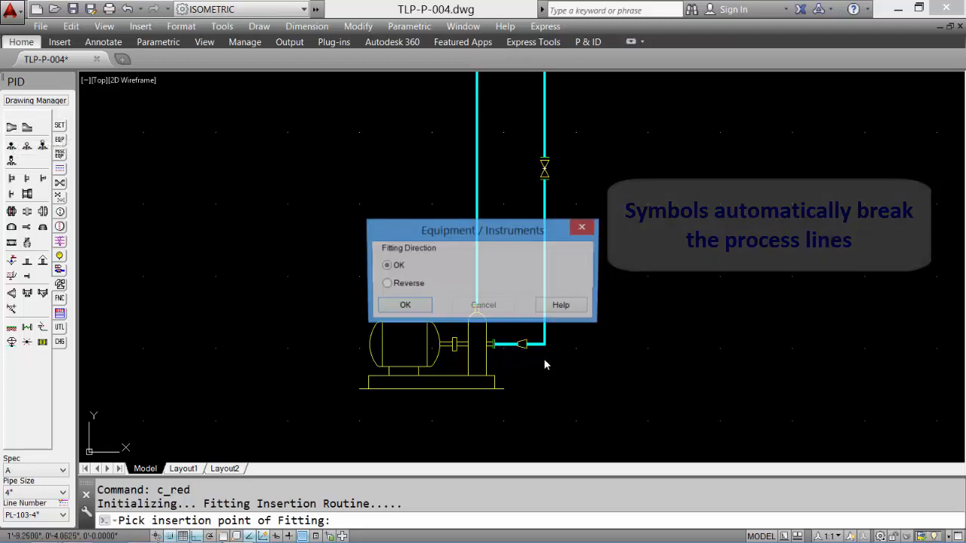
left_click(404, 306)
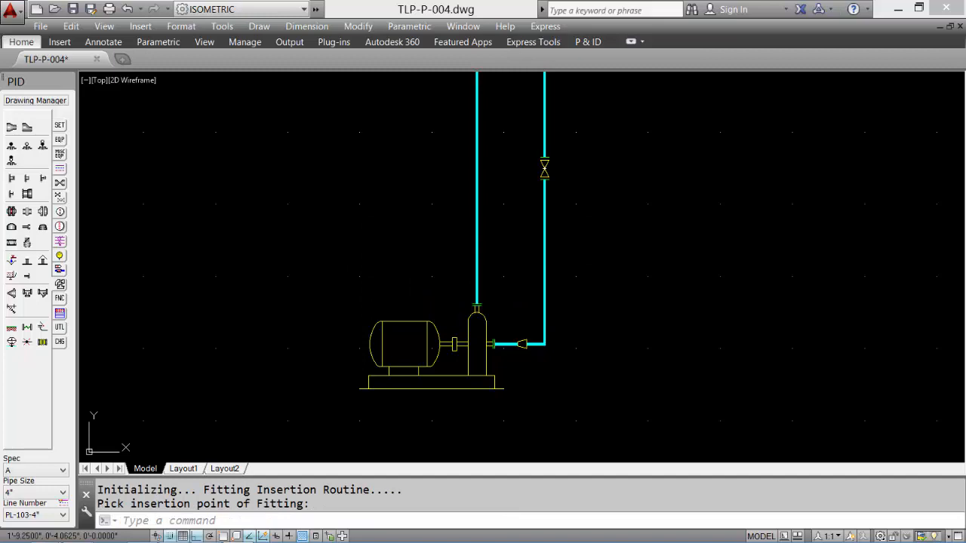
Step: Insert a concentric reducer on the vertical discharge line just above the pump and reverse its fitting direction
left_click(11, 130)
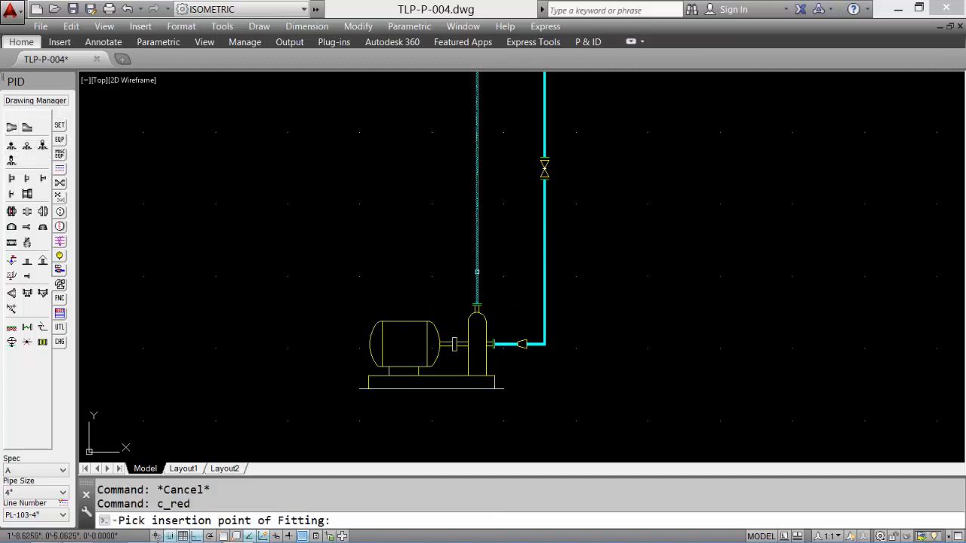
left_click(477, 272)
left_click_drag(428, 234, 434, 164)
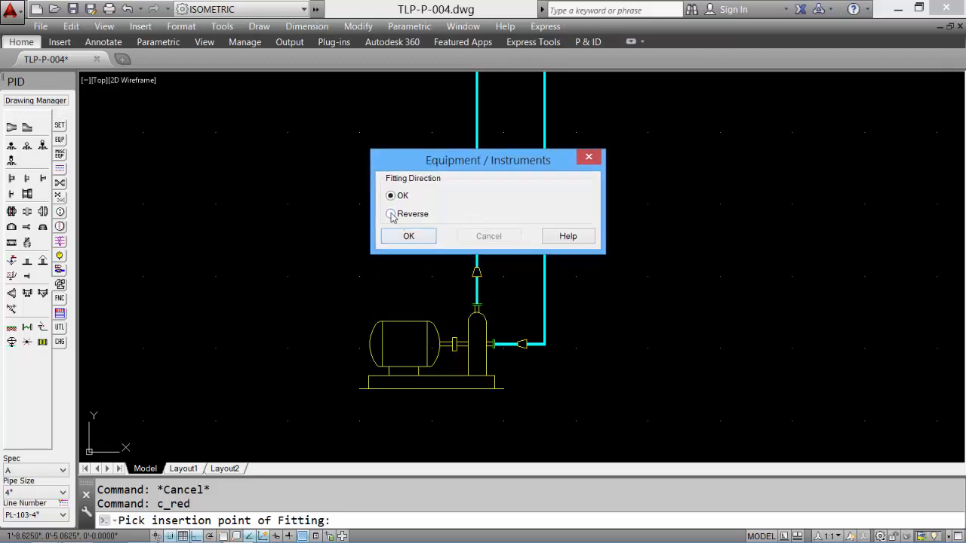
left_click(406, 236)
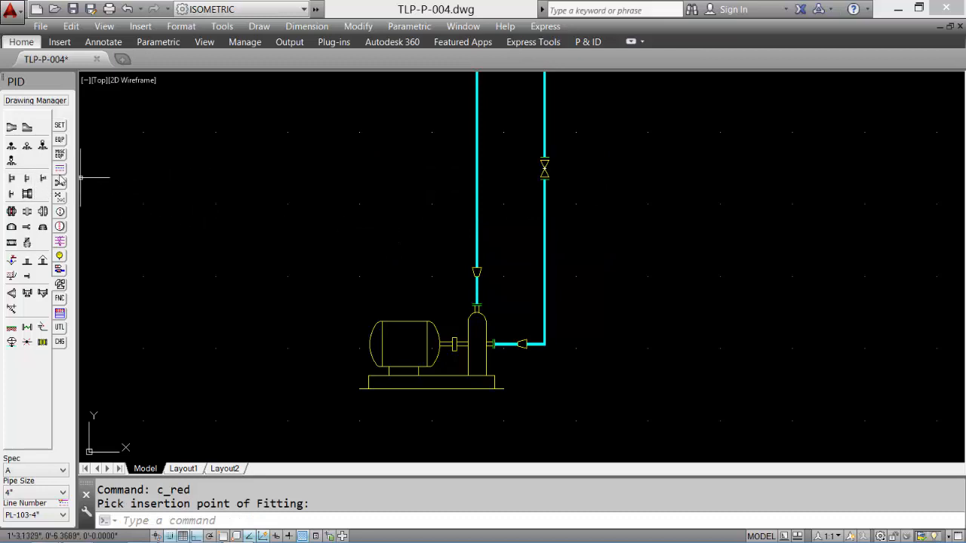
Step: Insert a check valve with the default direction above the discharge reducer and a gate valve above it, level with the suction line's gate valve
left_click(60, 183)
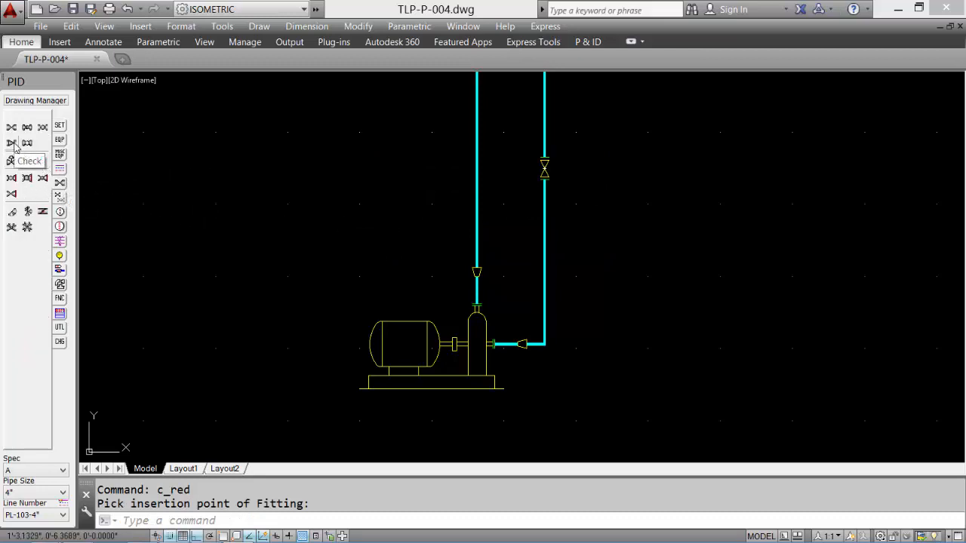
left_click(12, 144)
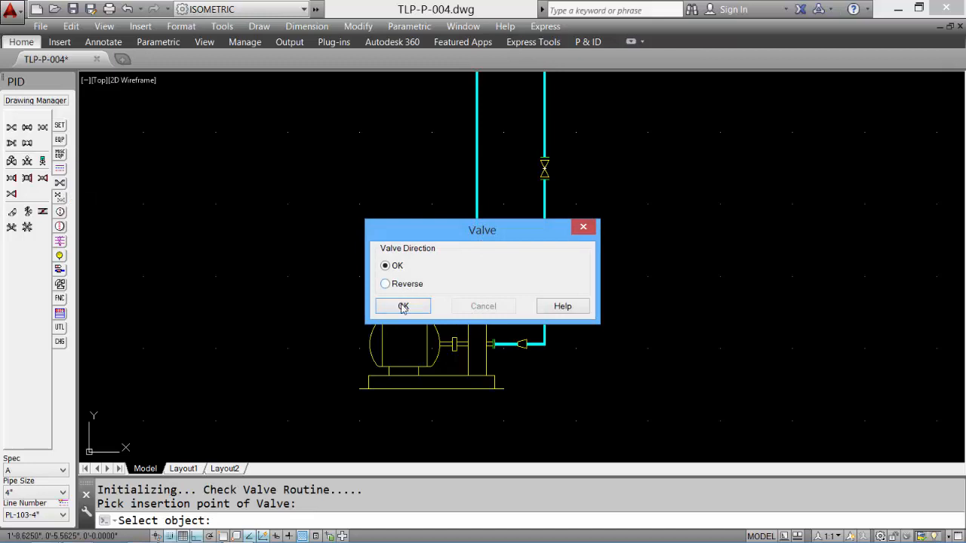
left_click(403, 306)
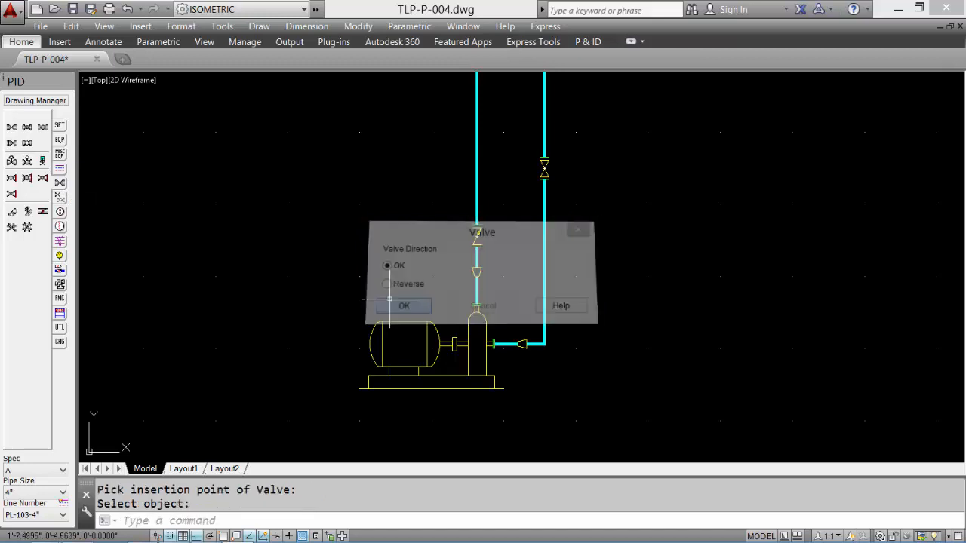
left_click(11, 127)
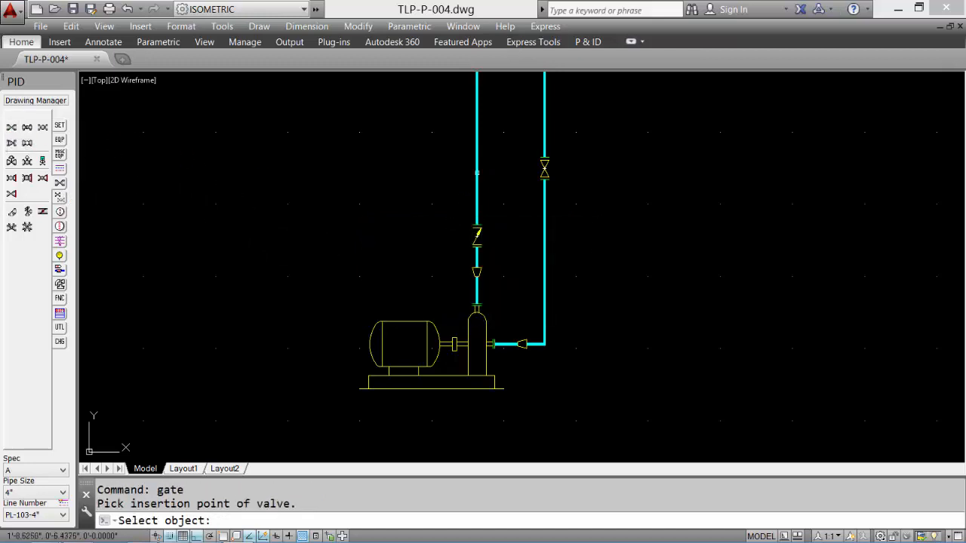
left_click(476, 172)
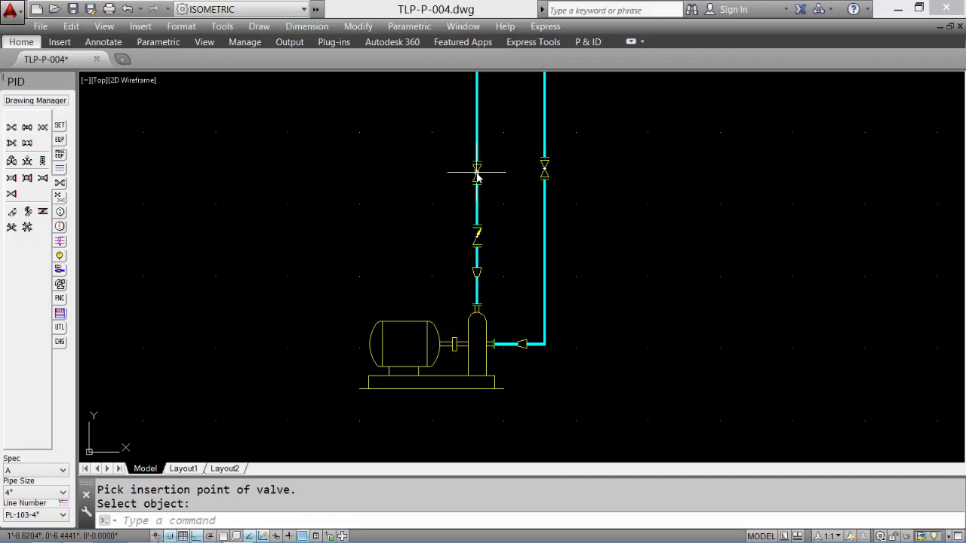
key("Escape")
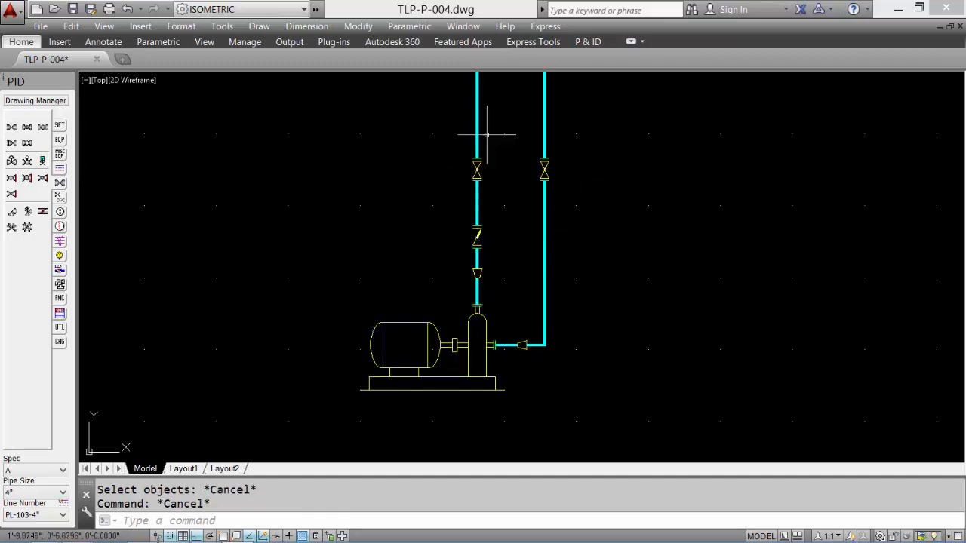
Step: Place a flanged control valve on the horizontal process line leading to the PROCESS LIQUID connector of AREA 11
middle_click(588, 236)
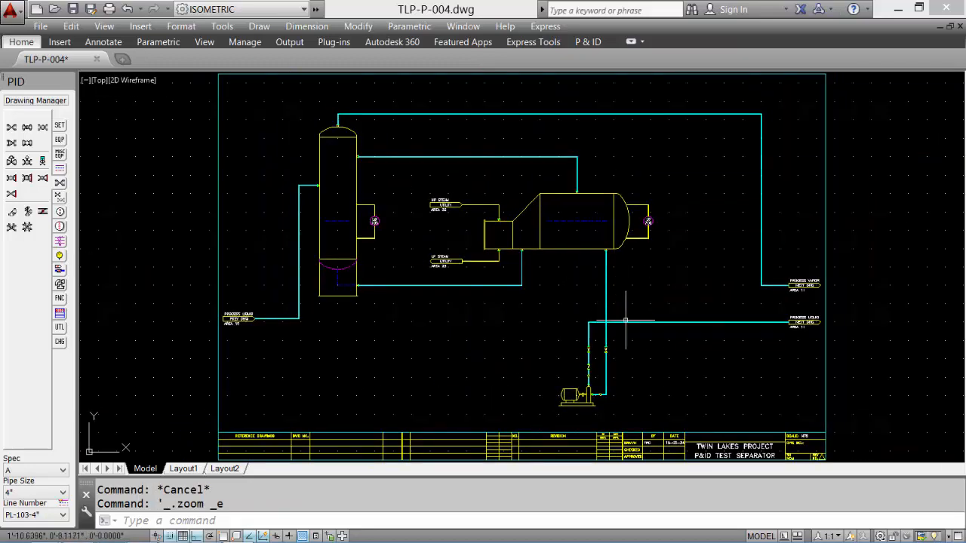
scroll(702, 328, "up", 4)
middle_click_drag(701, 327, 569, 400)
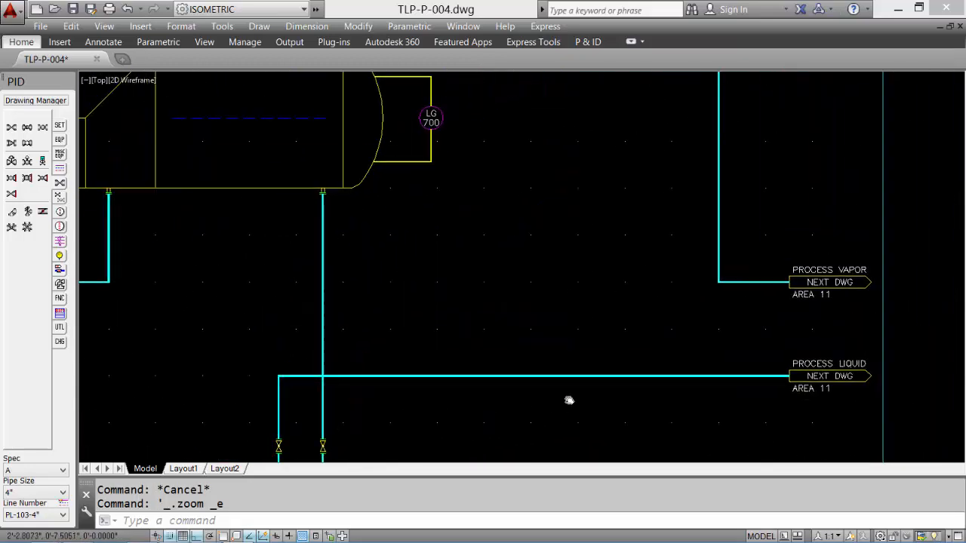
left_click(12, 163)
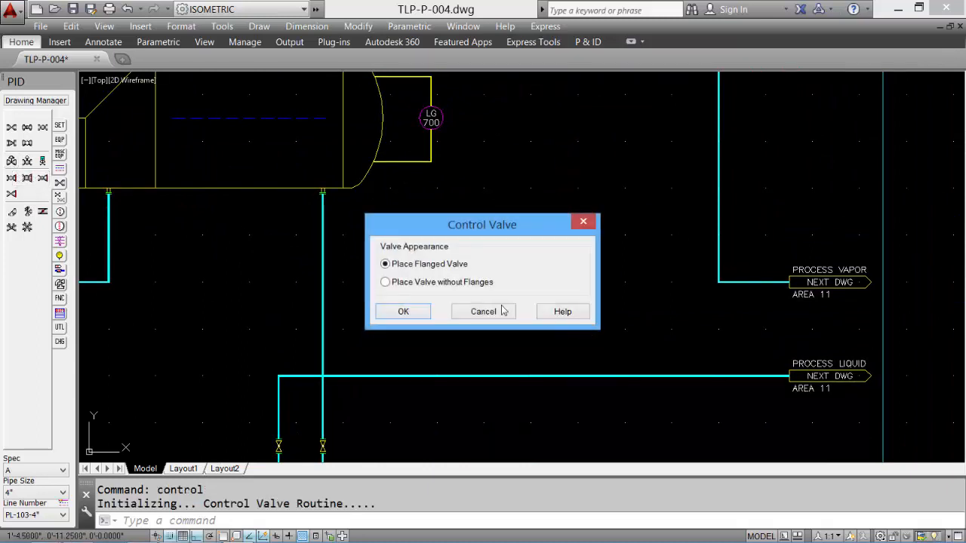
left_click(403, 312)
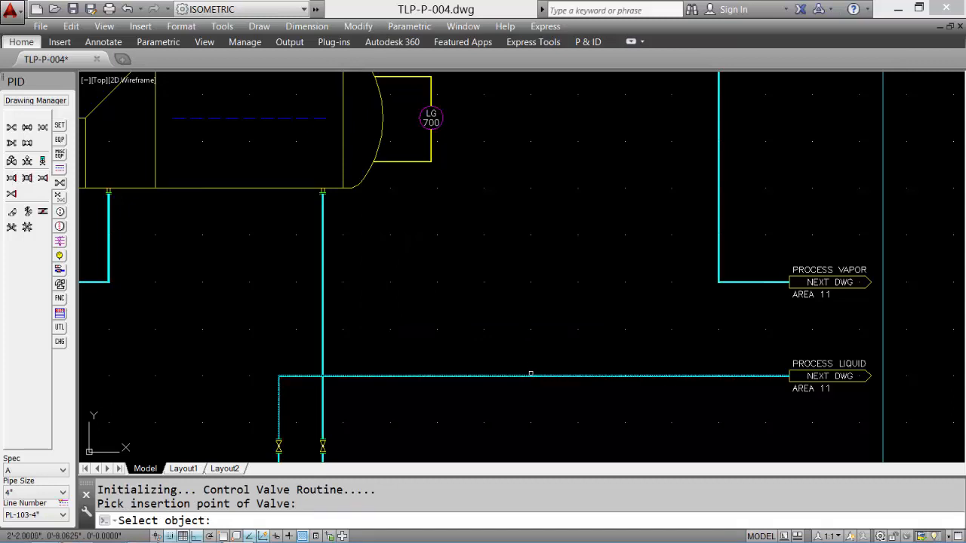
left_click(530, 375)
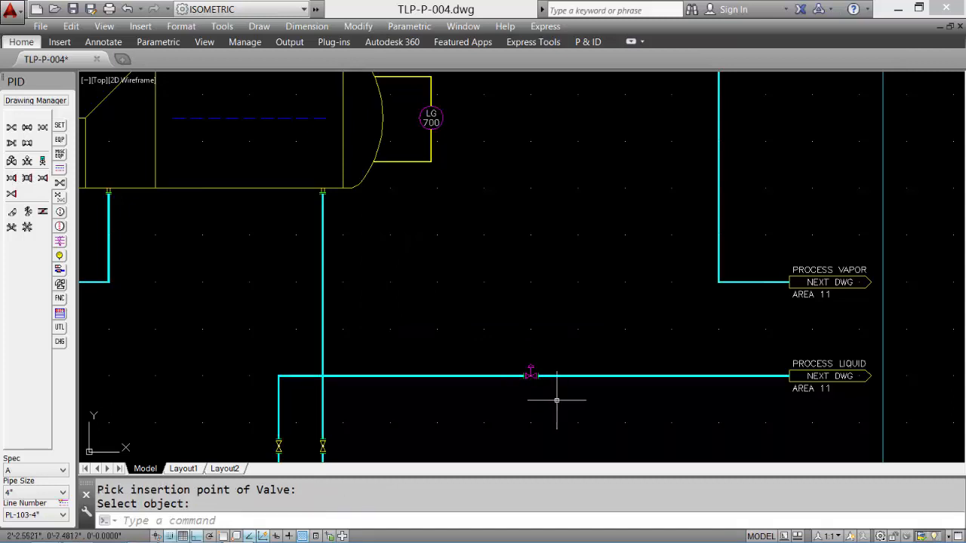
Step: Insert a gate valve on each side of the control valve on the process liquid line
left_click(502, 381)
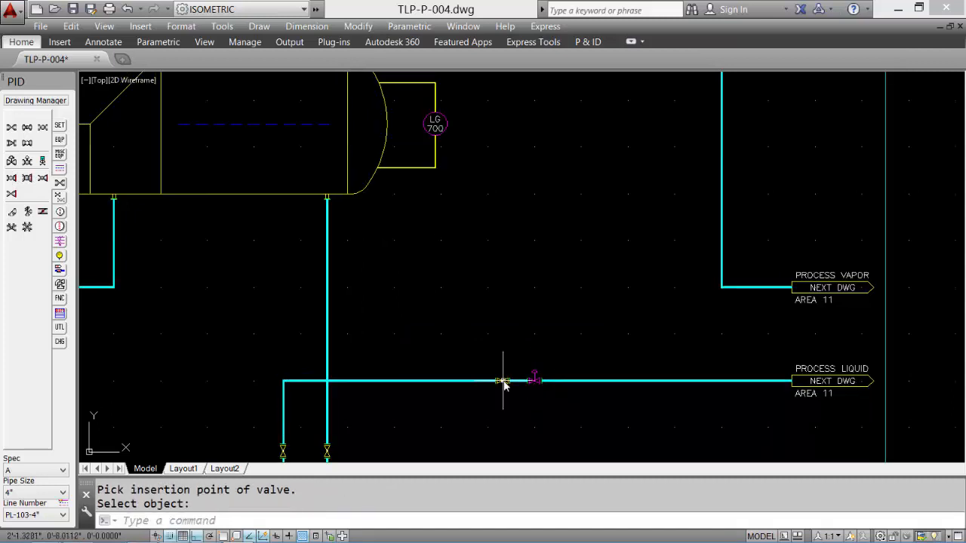
key("Return")
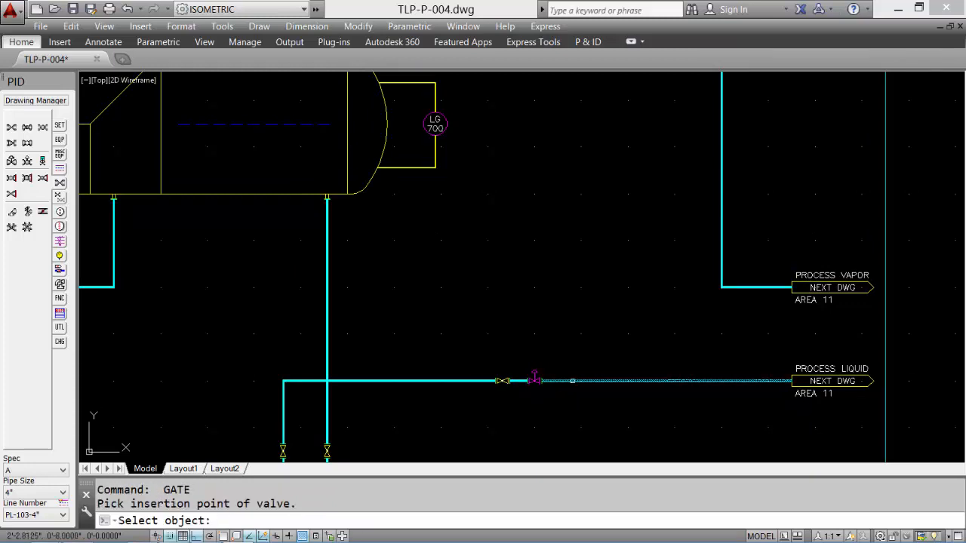
left_click(569, 381)
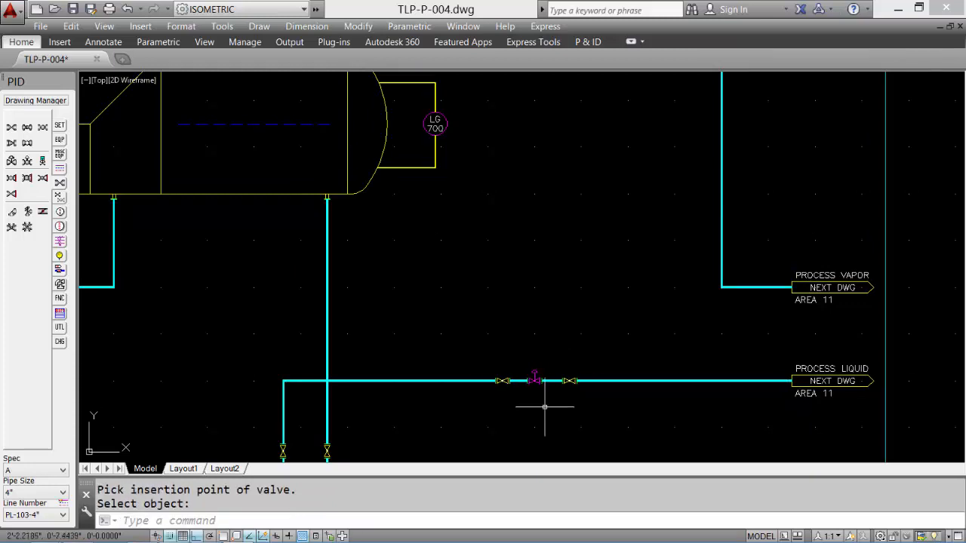
Step: Draw a main process line bypass below the control valve and its gate valves, about 2.3 inches wide and 0.75 inch deep
scroll(546, 395, "up", 4)
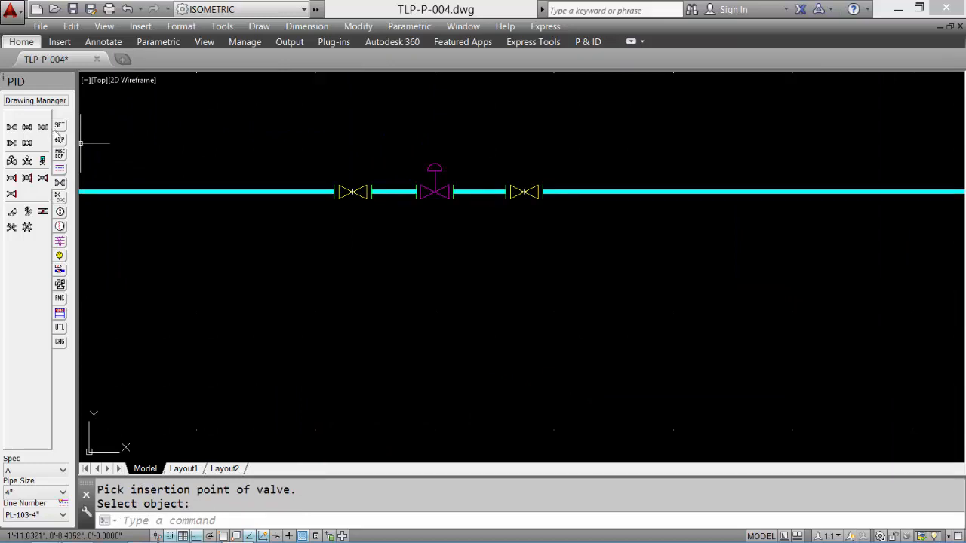
left_click(61, 170)
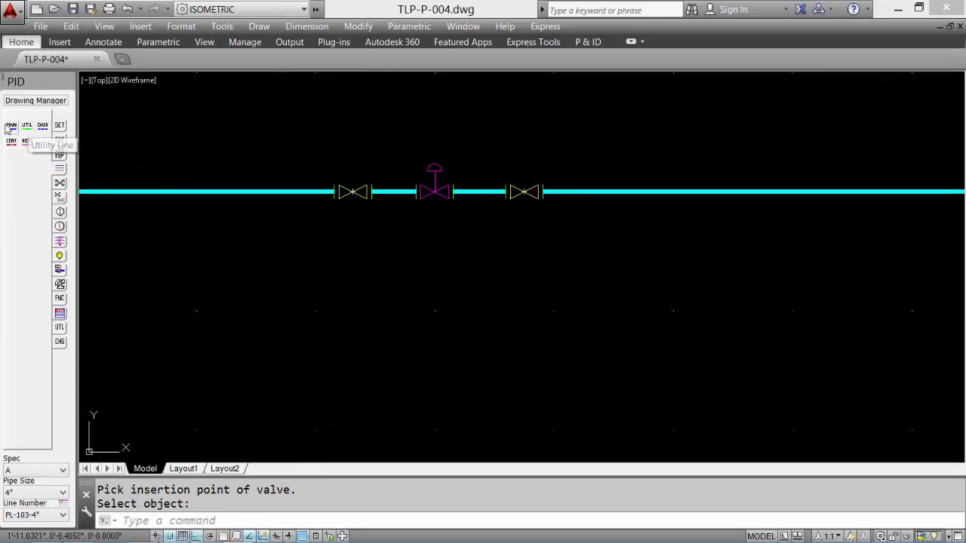
left_click(12, 130)
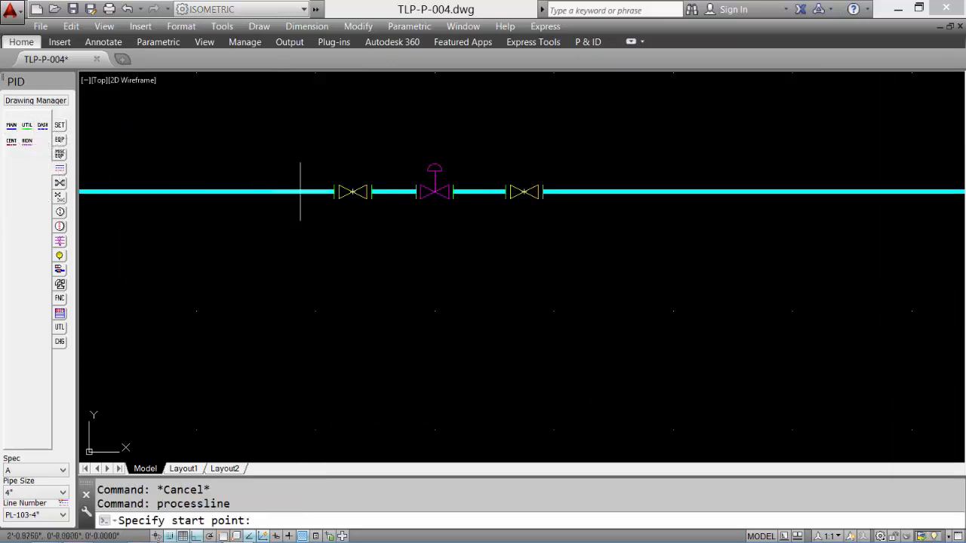
left_click(301, 191)
left_click(300, 281)
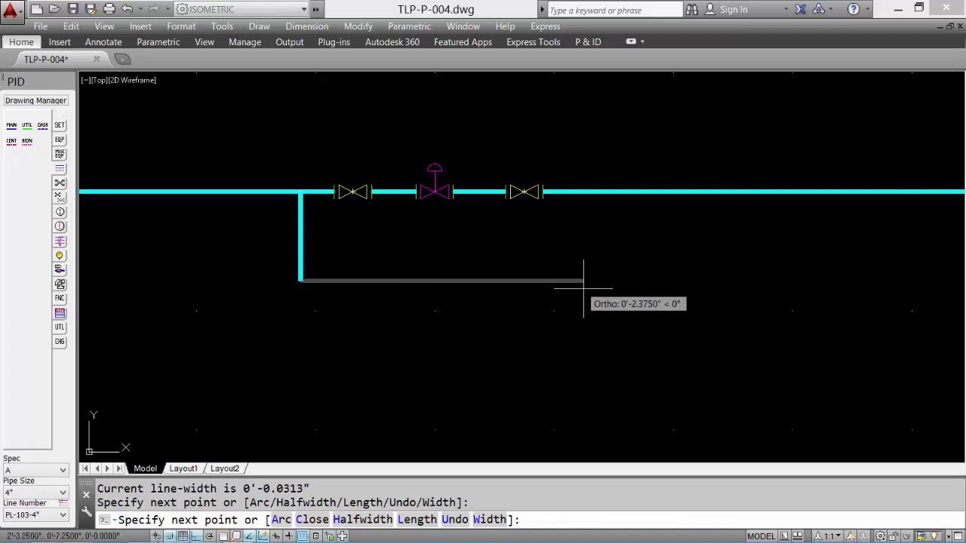
left_click(577, 281)
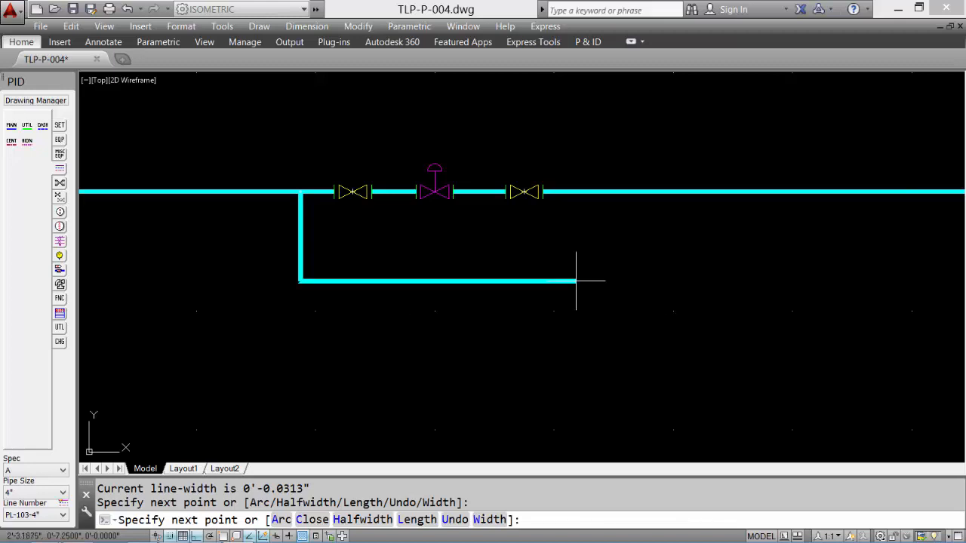
left_click(577, 192)
key("Return")
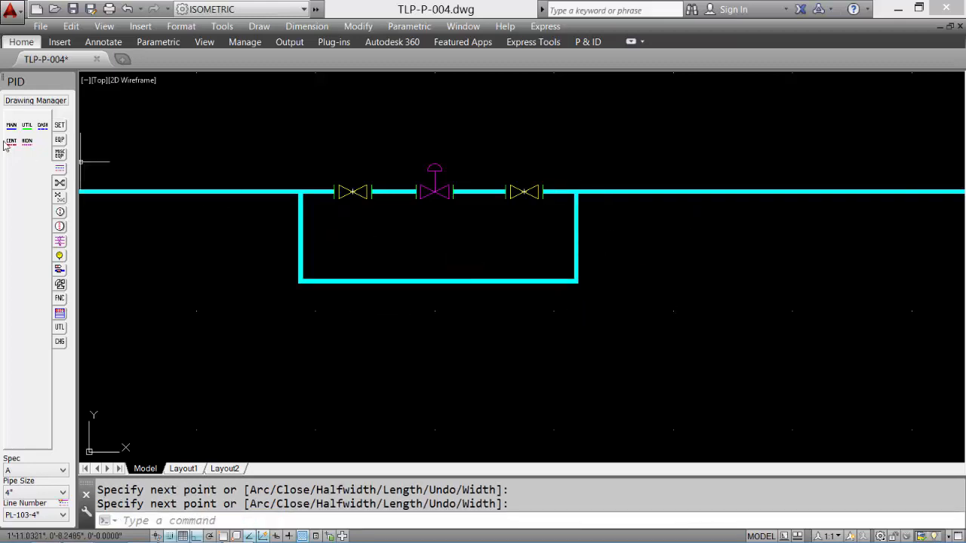
Step: Insert a ball valve on the horizontal run of the bypass, directly below the downstream gate valve
left_click(60, 184)
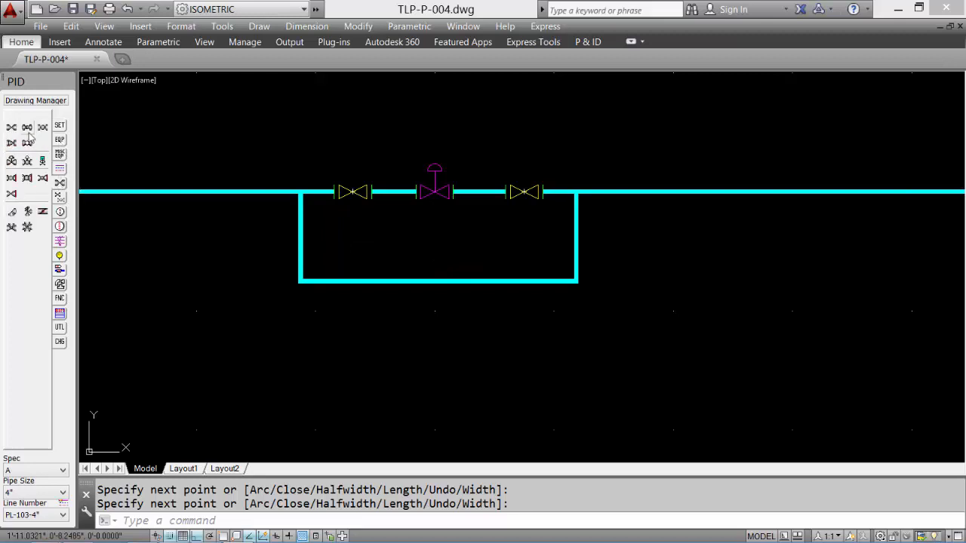
left_click(27, 129)
scroll(504, 301, "down", 2)
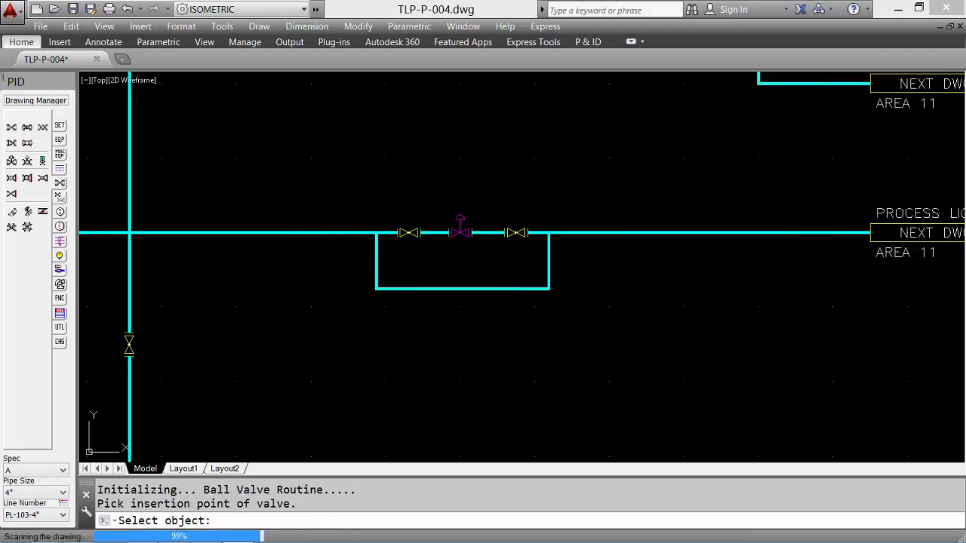
left_click(516, 288)
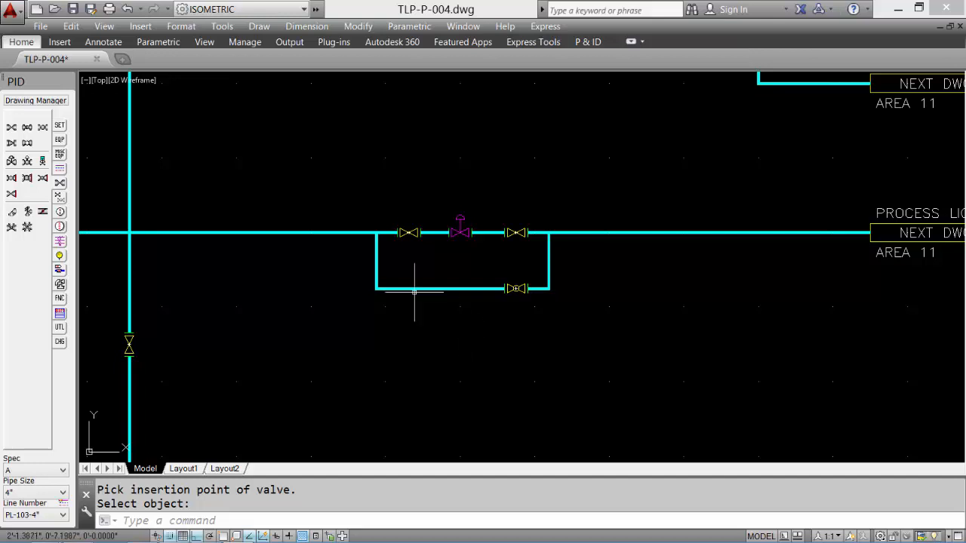
Step: Insert a 3/4" ball drain valve beneath the process liquid line between the upstream gate valve and the control valve
left_click(59, 193)
left_click(27, 160)
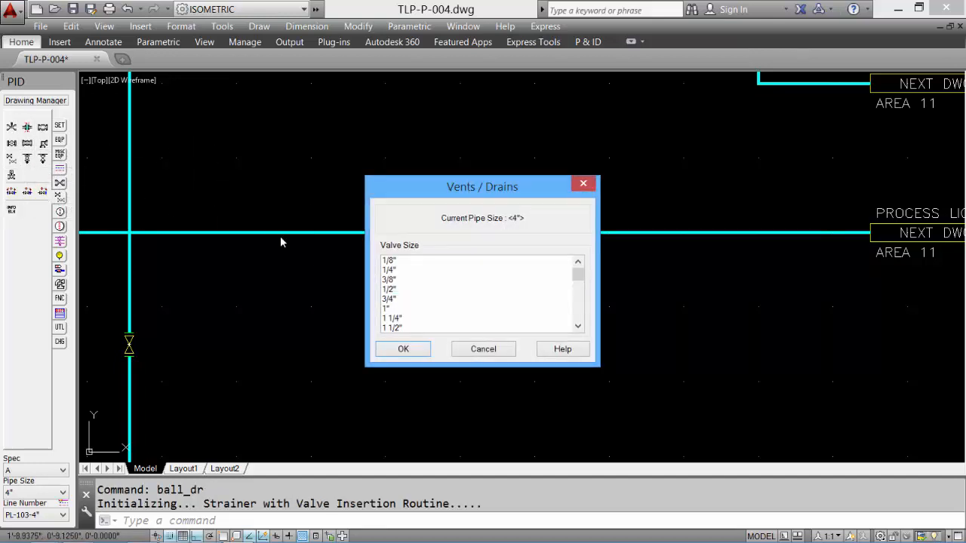
left_click(387, 300)
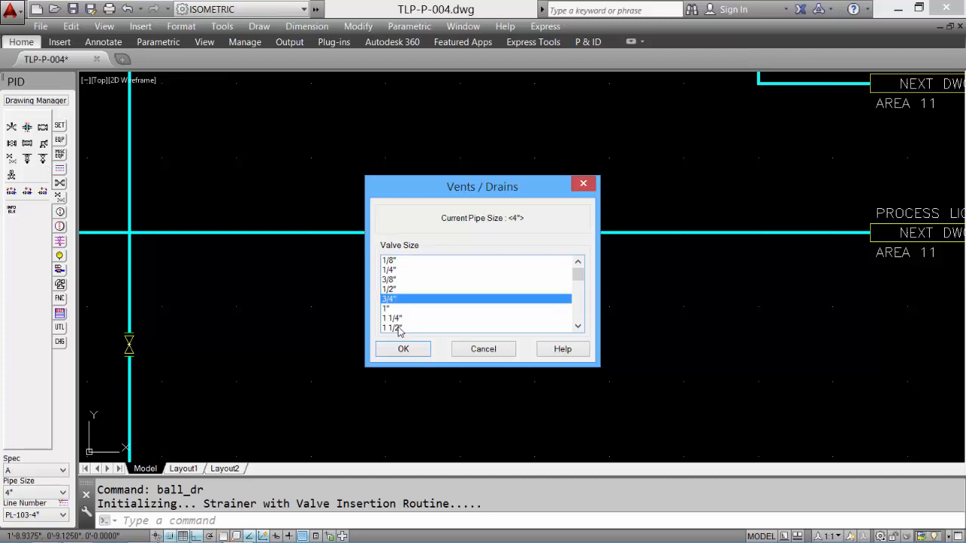
left_click(403, 349)
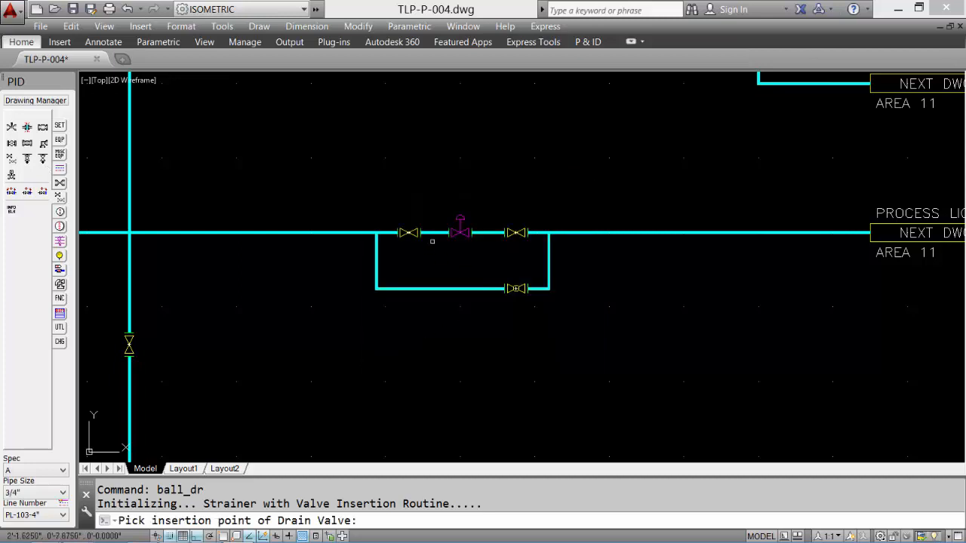
left_click(431, 233)
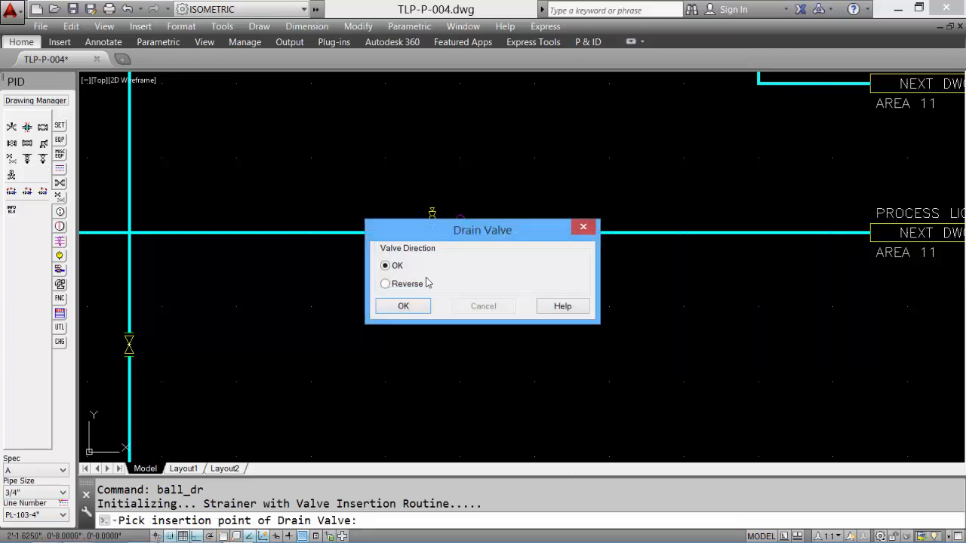
left_click(402, 307)
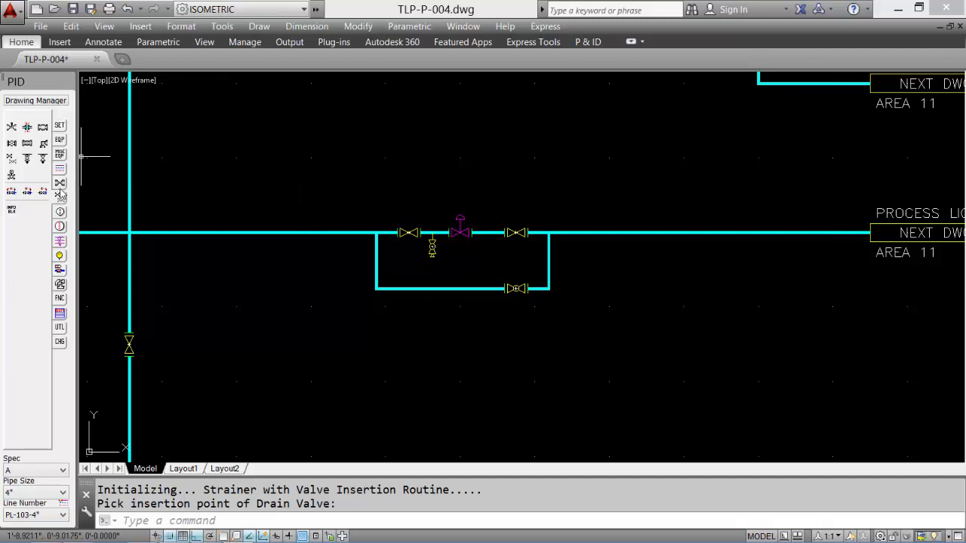
Step: Insert a concentric reducer on the process liquid line just outside each end of the control valve bypass, narrow ends facing the control valve
left_click(60, 285)
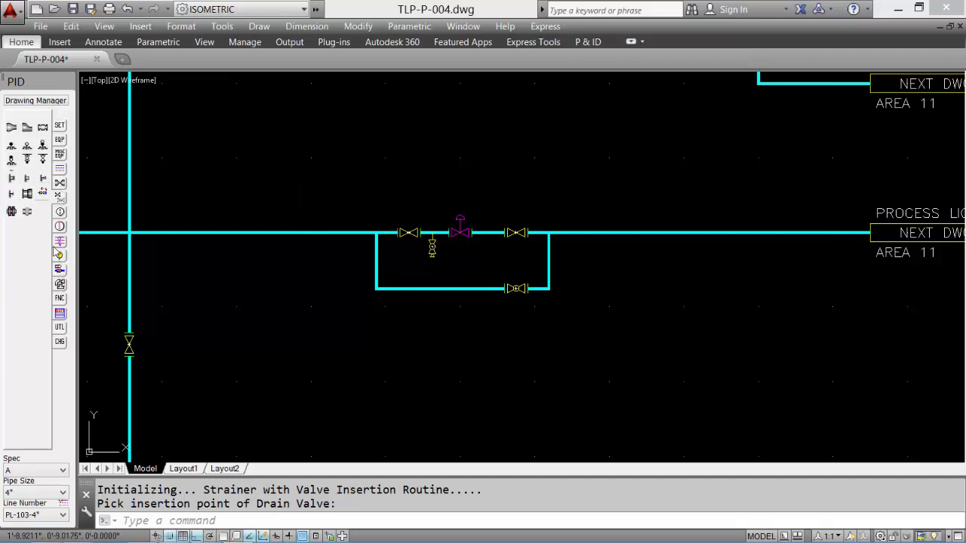
left_click(12, 127)
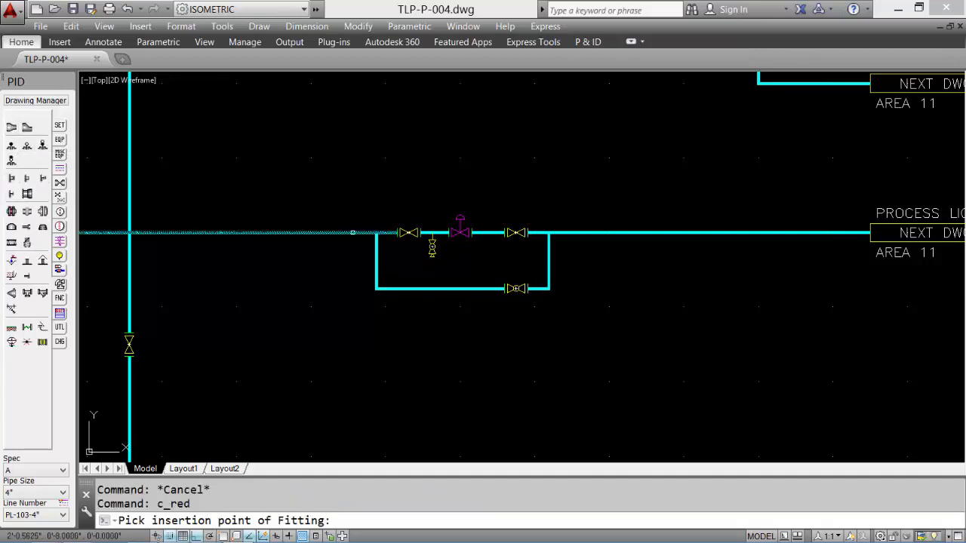
left_click(352, 232)
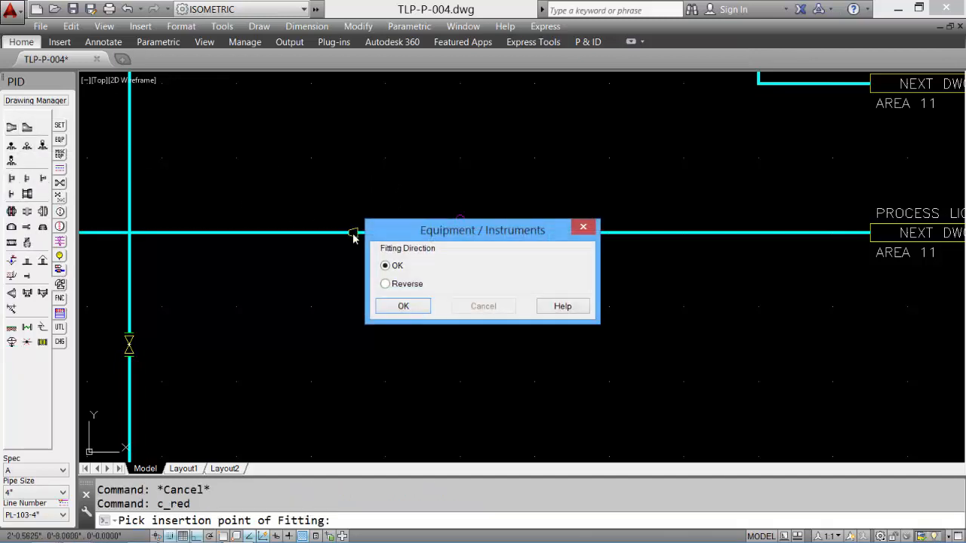
left_click(401, 306)
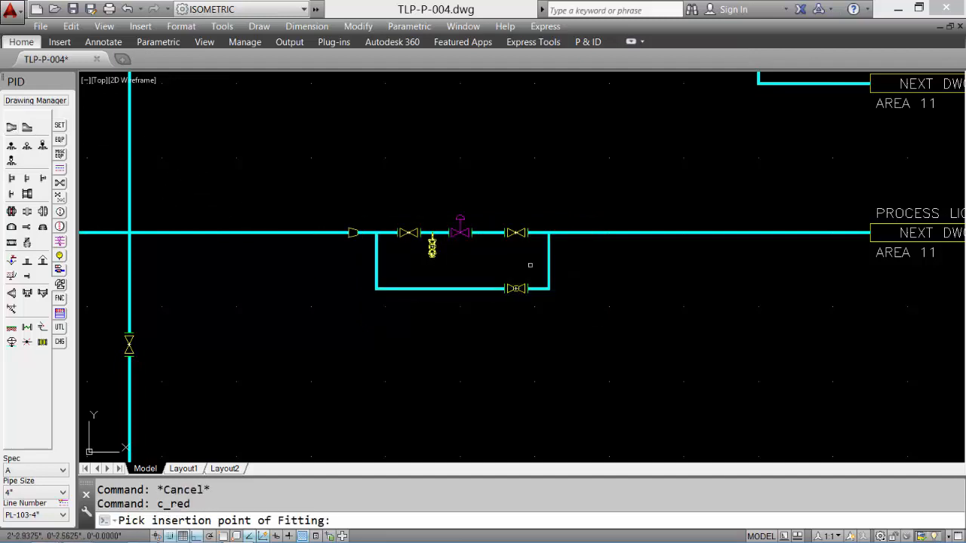
left_click(572, 232)
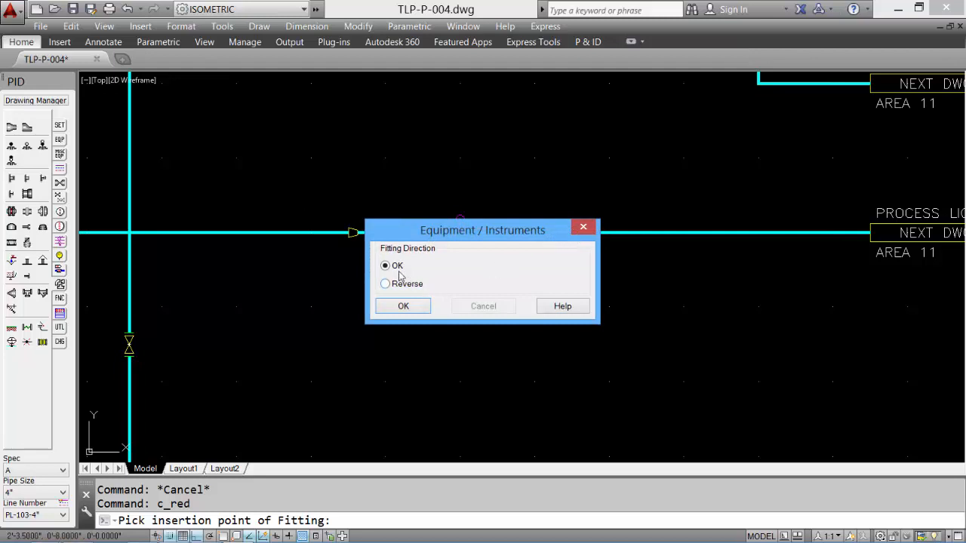
left_click(394, 306)
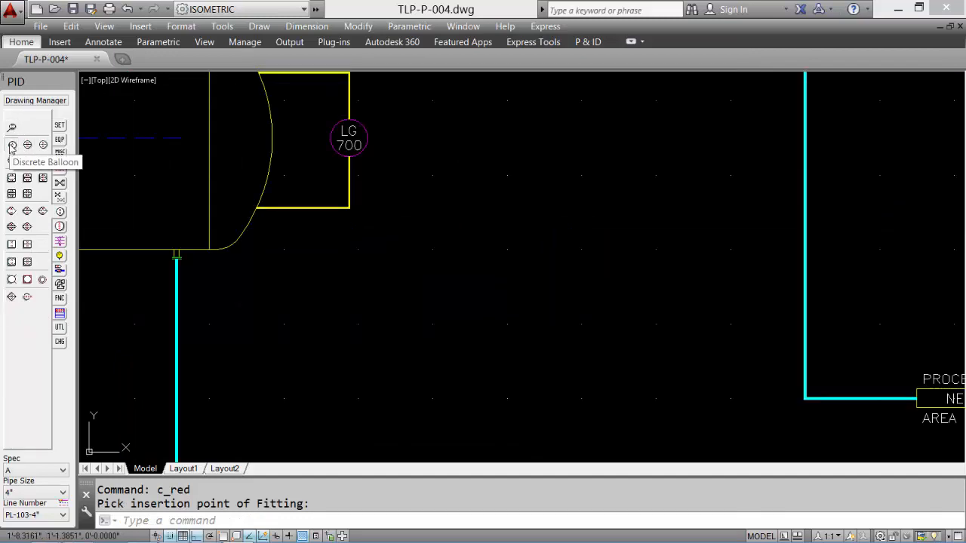
Step: Place a discrete instrument balloon reading LT over 700 directly beside the LG 700 balloon
left_click(11, 160)
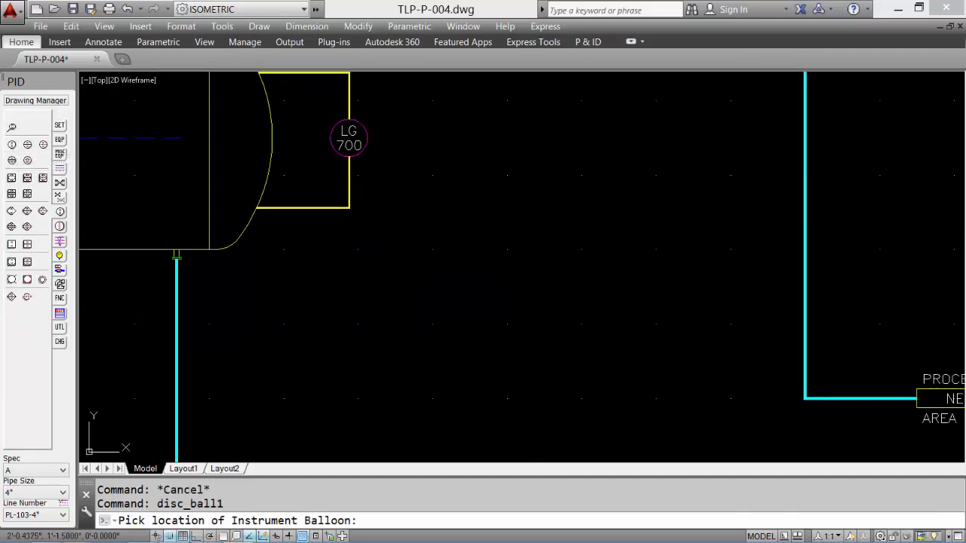
left_click(408, 162)
type("LT")
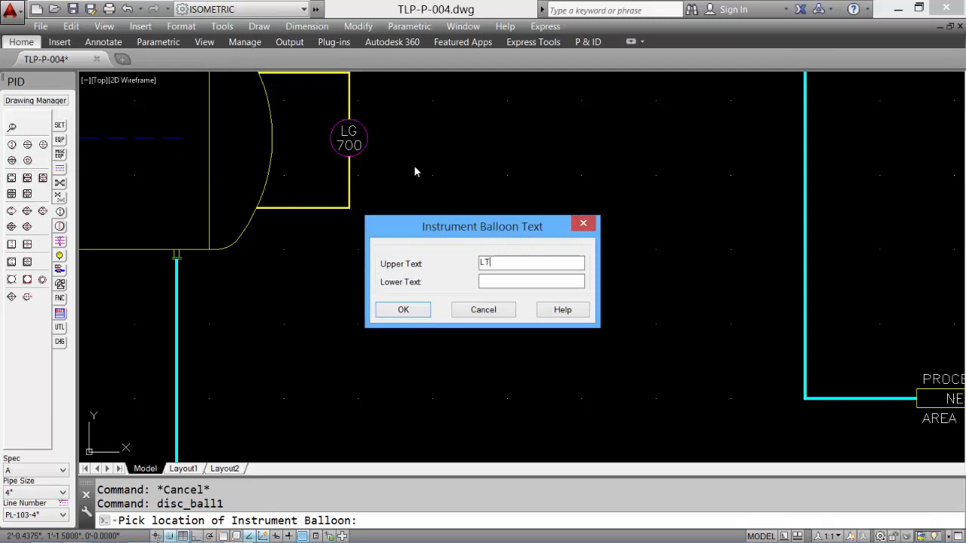
key("Tab")
key("Return")
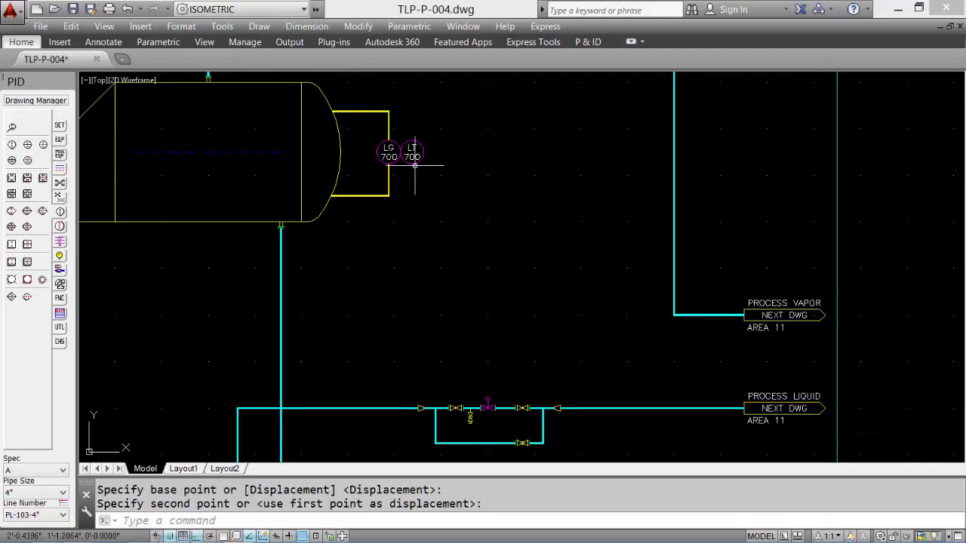
Step: Place a divided discrete balloon reading LIC over 700, in line with LT 700 above the control valve, and enclose it in a shared box
left_click(28, 151)
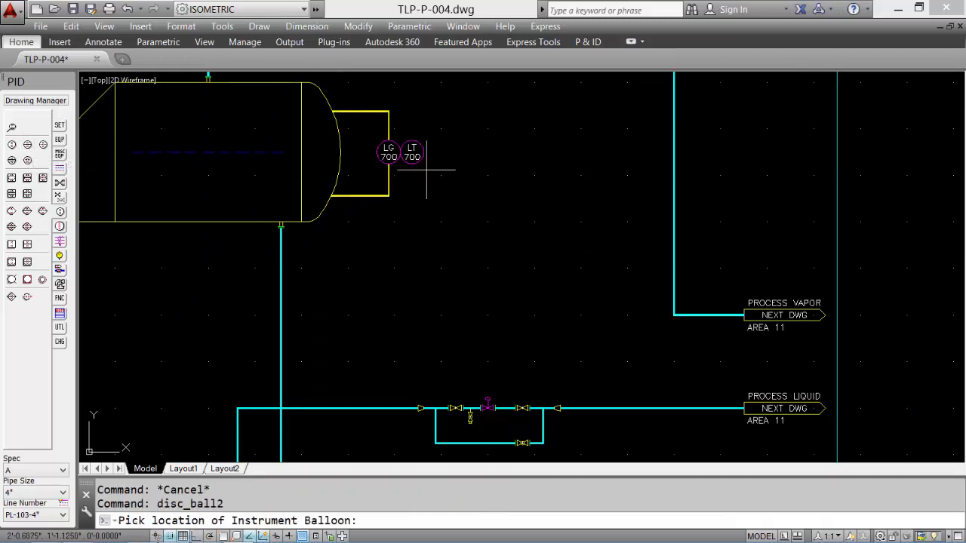
left_click(489, 155)
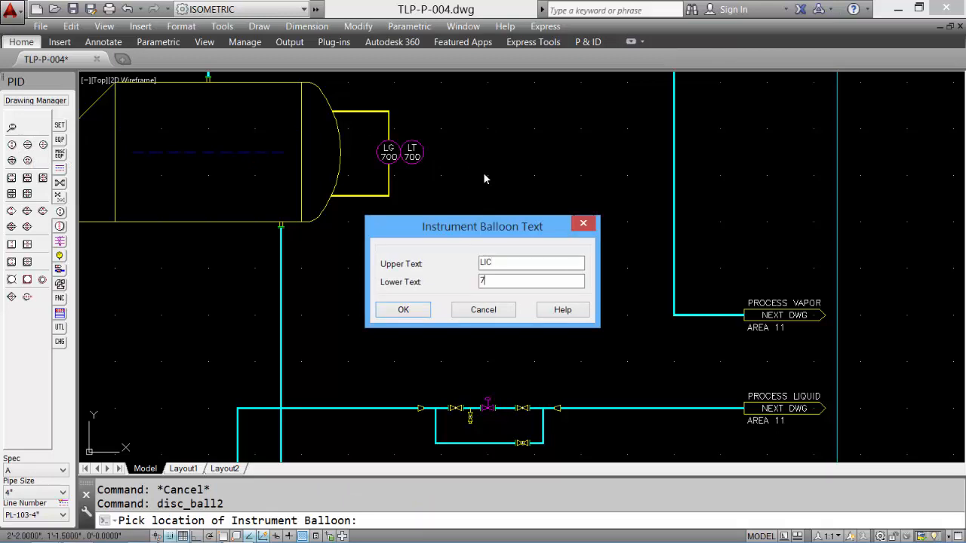
key("Return")
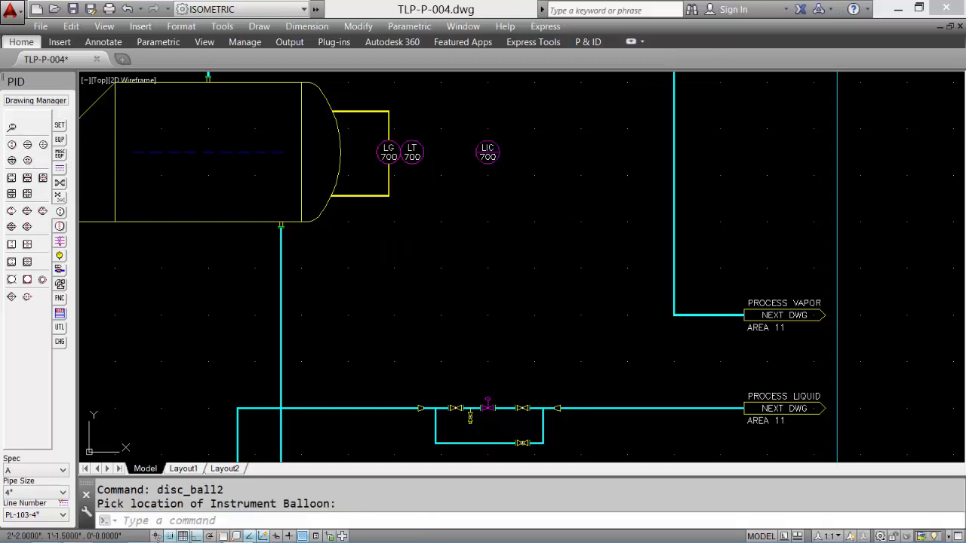
left_click(27, 280)
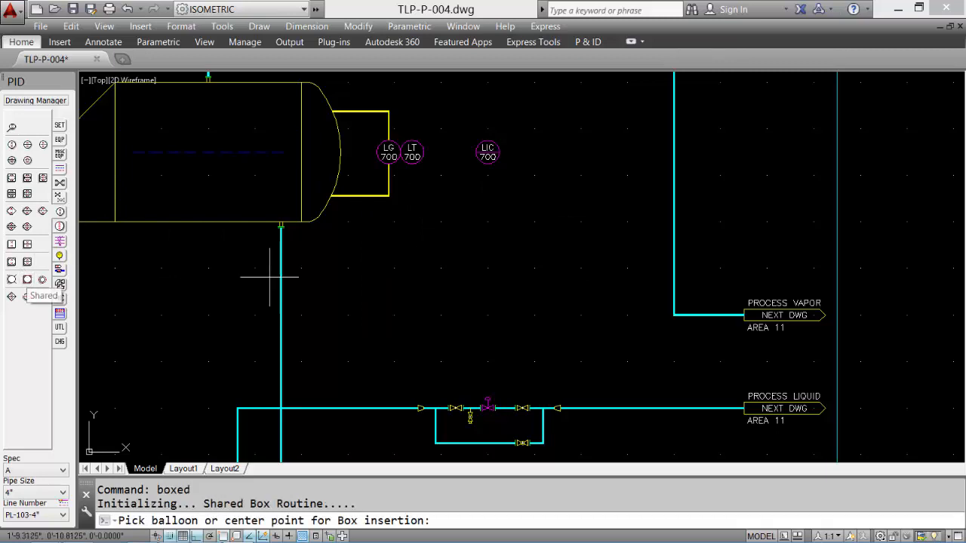
left_click(488, 151)
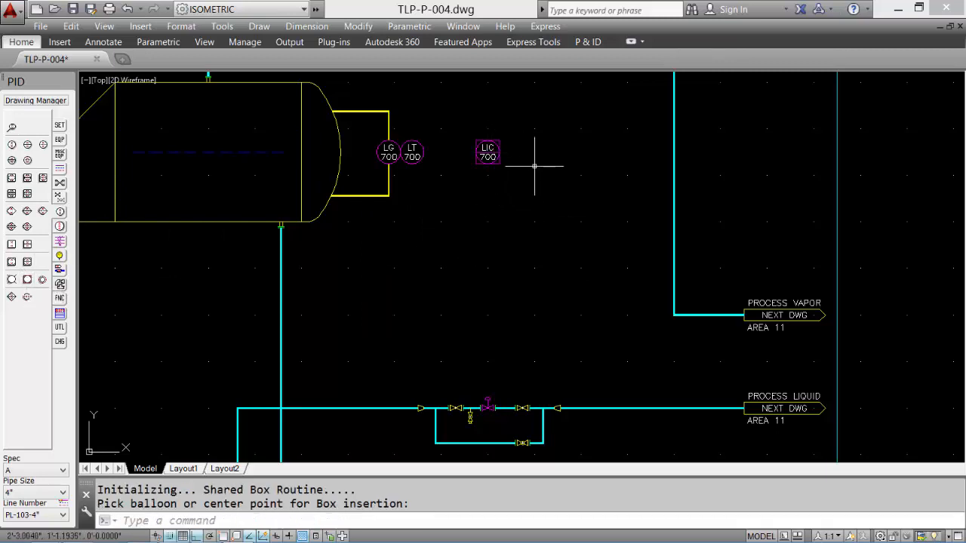
Step: Copy the boxed LIC 700 balloon about 2.5 inches straight down, above the control valve
type("c")
key("Return")
left_click(531, 188)
left_click(463, 116)
key("Return")
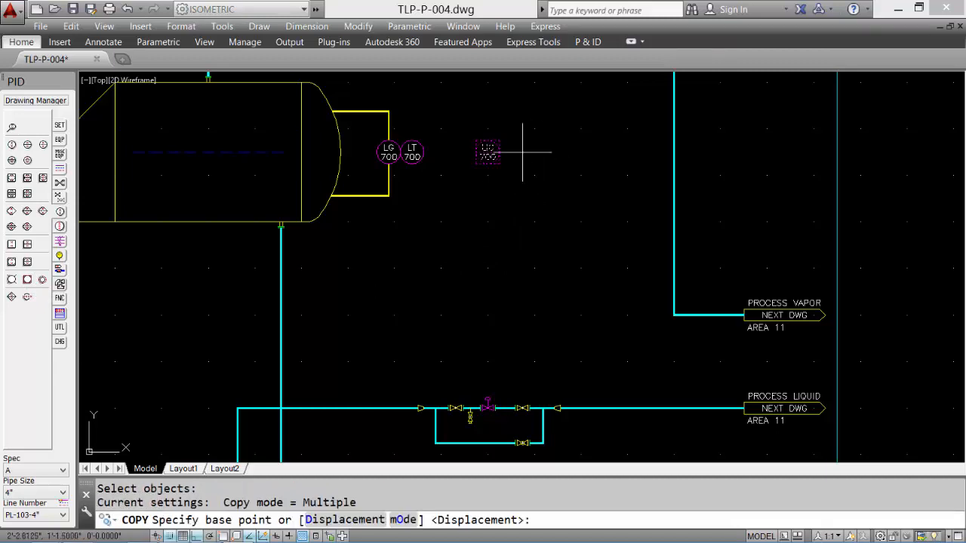
left_click(488, 152)
left_click(492, 264)
key("Return")
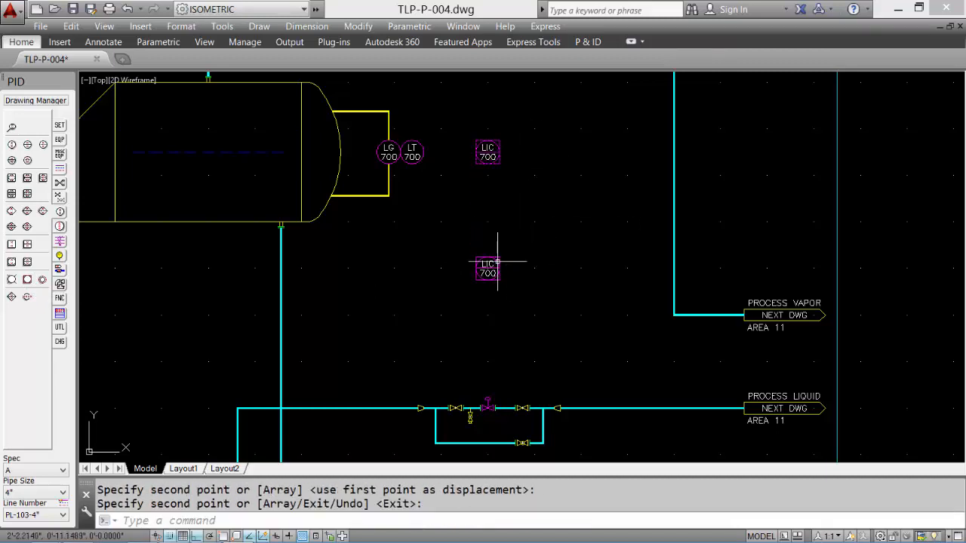
Step: Change the upper text of the copied instrument balloon to LY
left_click(491, 264)
double_click(492, 264)
type("LY")
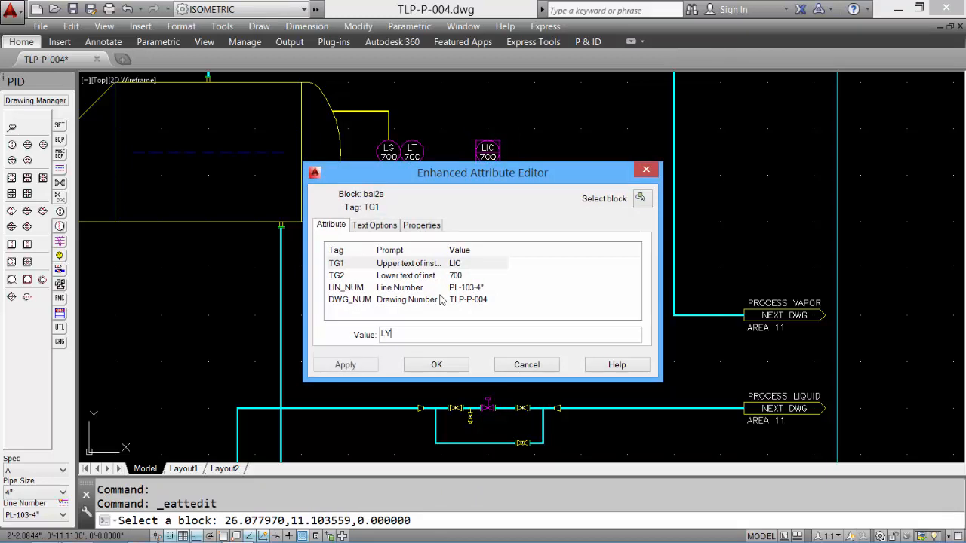
left_click(436, 365)
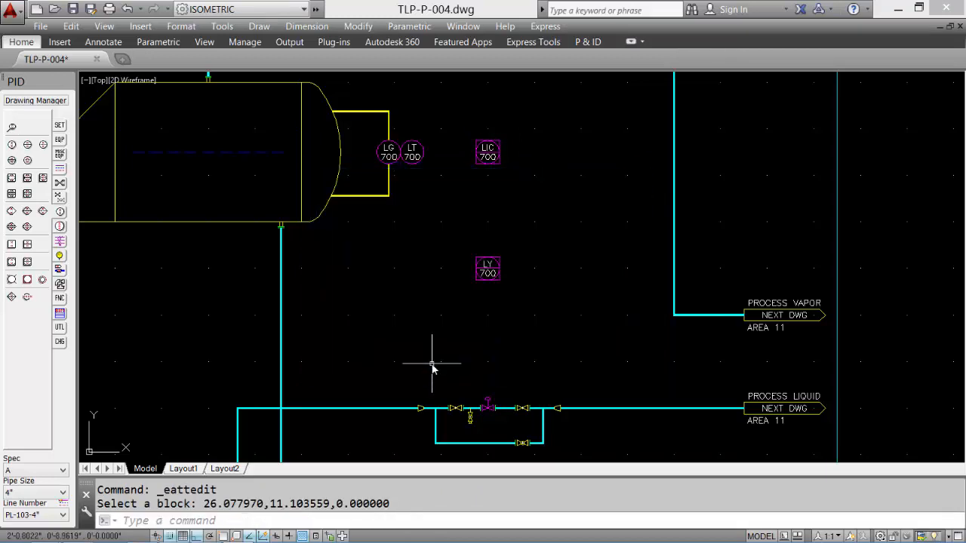
Step: Add a function block with the logic symbol text I/P at the upper right corner of the LY 700 box
left_click(60, 299)
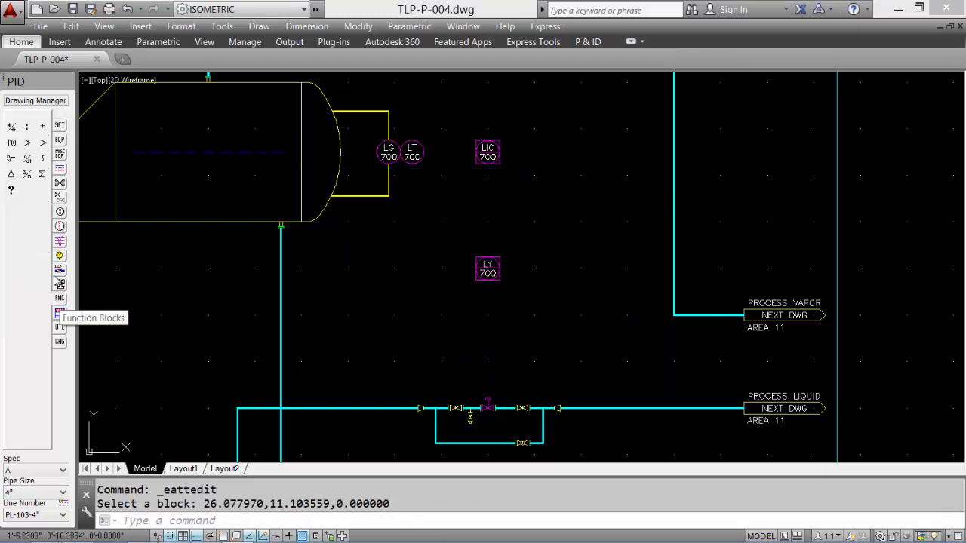
left_click(11, 195)
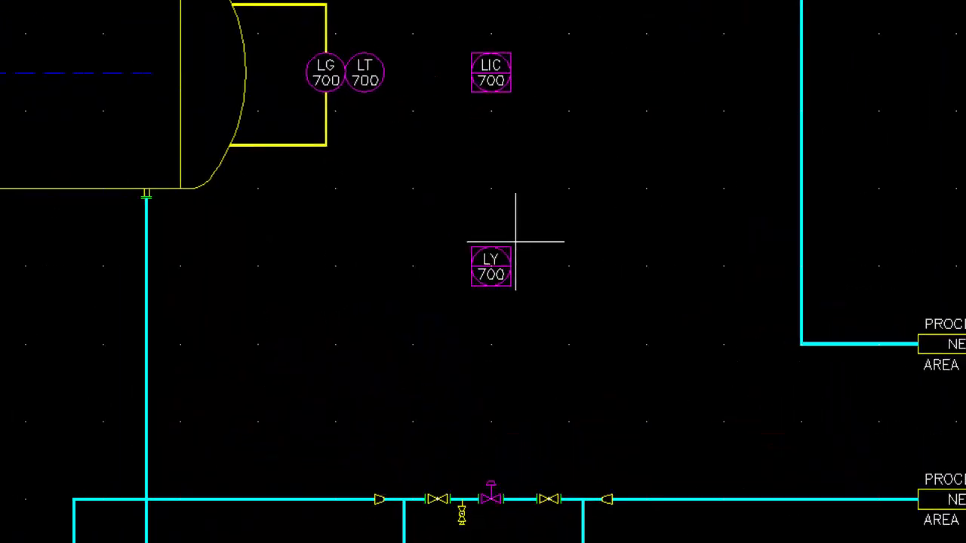
left_click(521, 231)
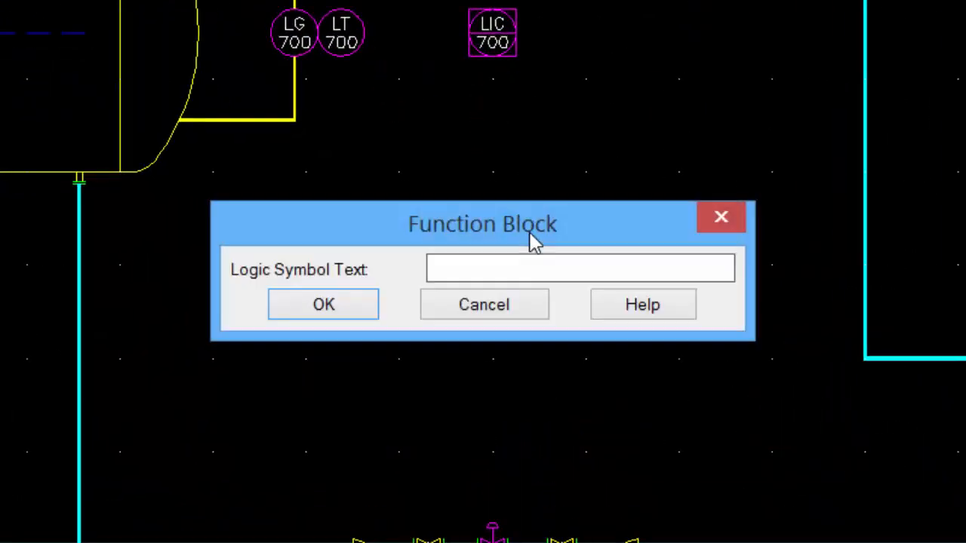
type("I/P")
key("Return")
left_click(528, 230)
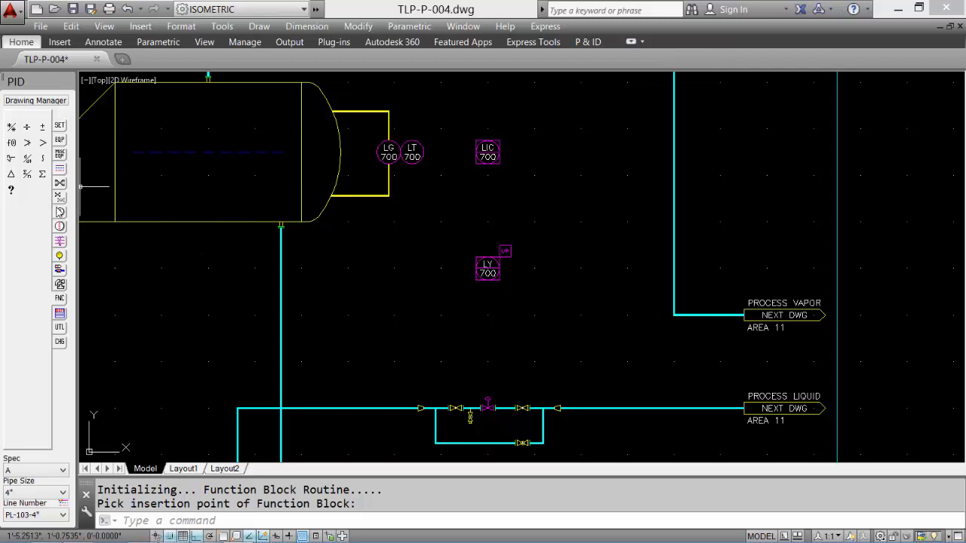
Step: Tag the control valve with a leader balloon reading LV over 700, placed above and to the right of the valve
left_click(59, 211)
left_click(11, 127)
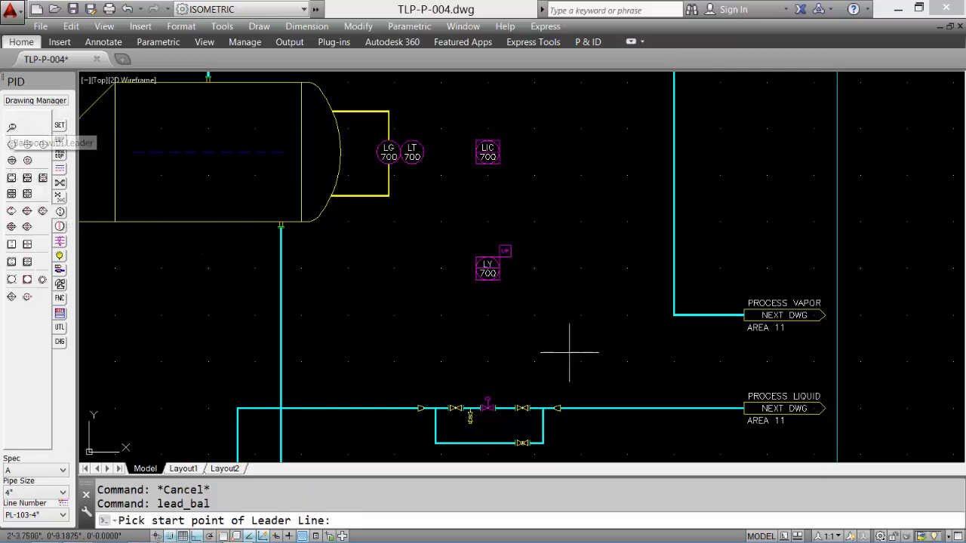
scroll(485, 391, "up", 5)
left_click(491, 405)
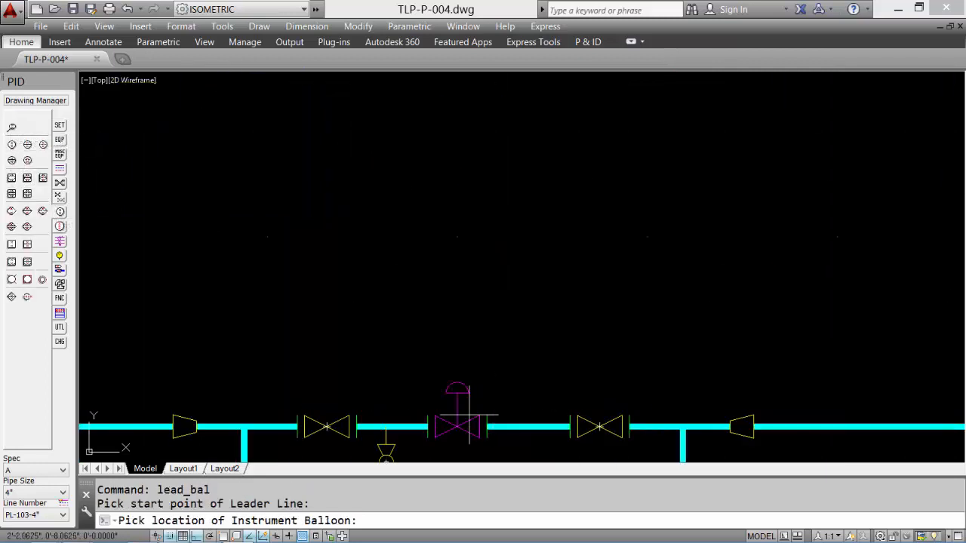
left_click(540, 331)
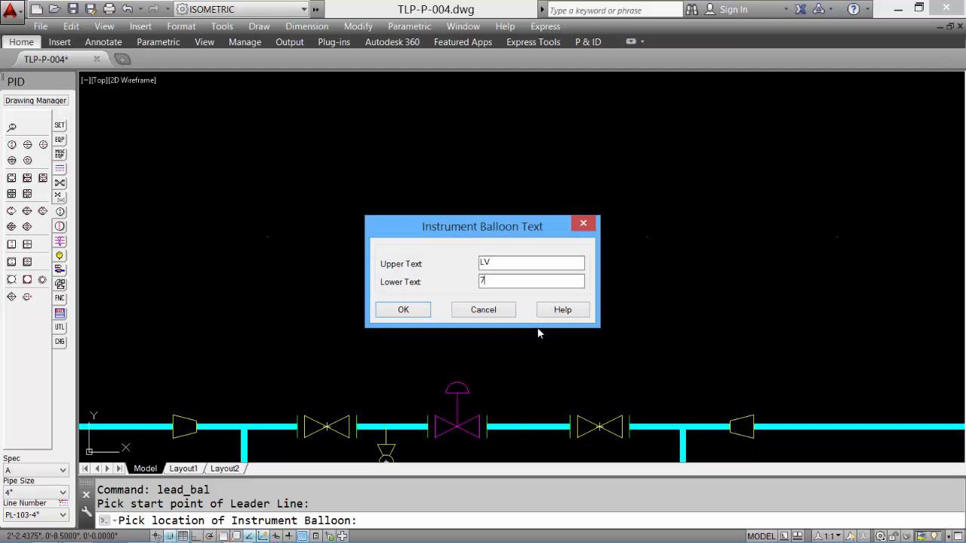
key("Return")
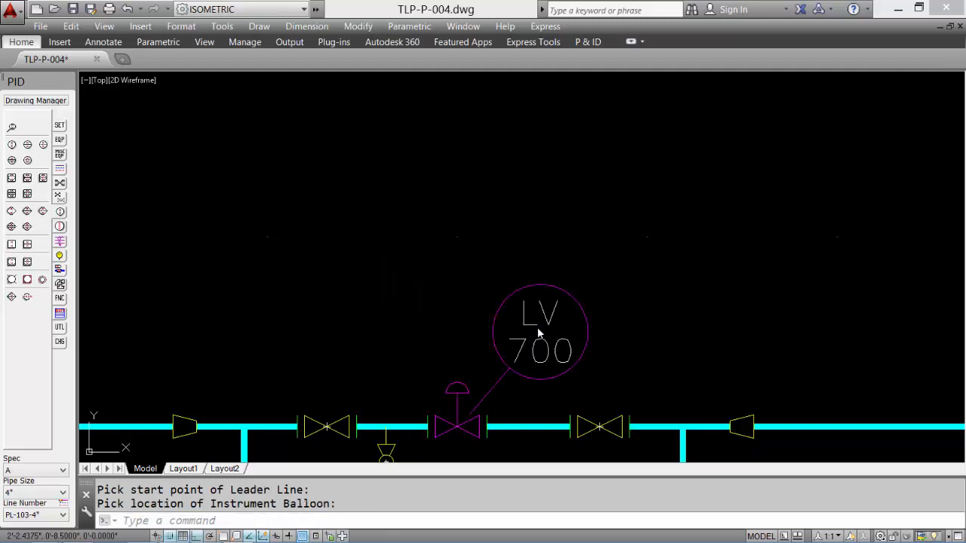
Step: Connect the LT 700 balloon to the LIC 700 box with a horizontal hidden line
scroll(539, 279, "down", 5)
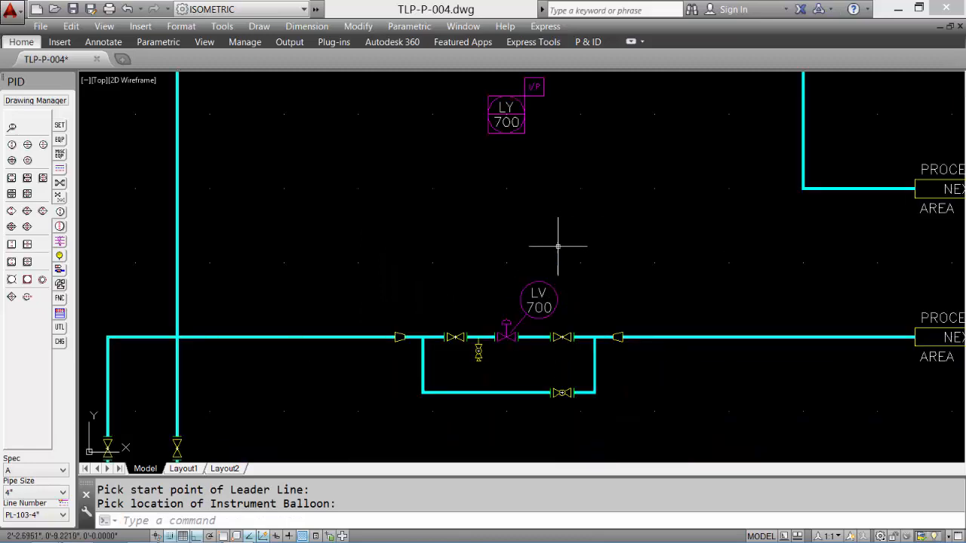
scroll(520, 188, "down", 2)
middle_click_drag(520, 188, 510, 271)
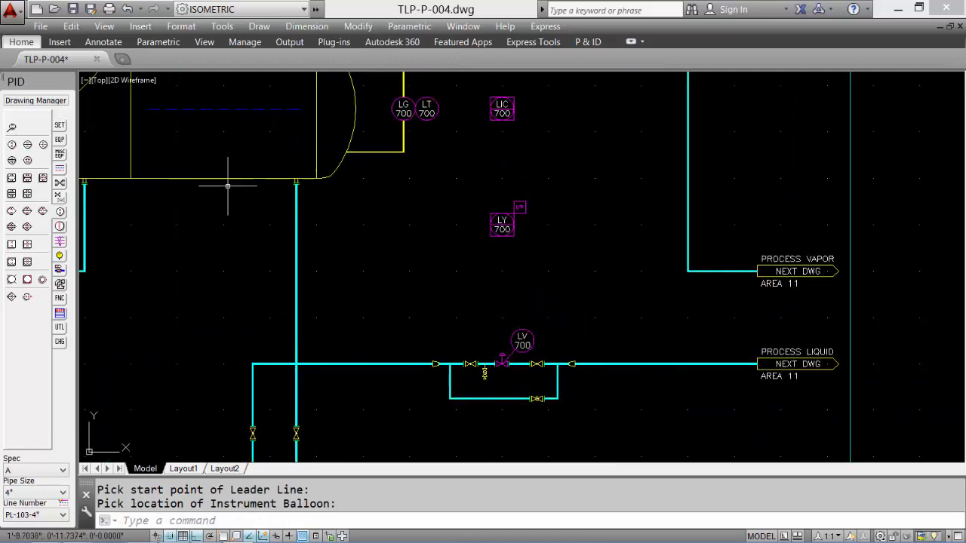
left_click(60, 170)
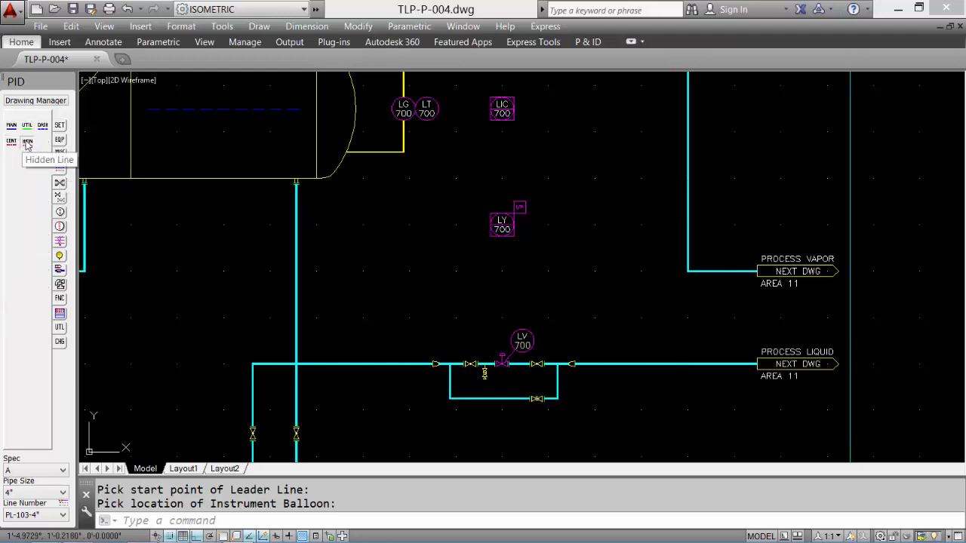
left_click(27, 141)
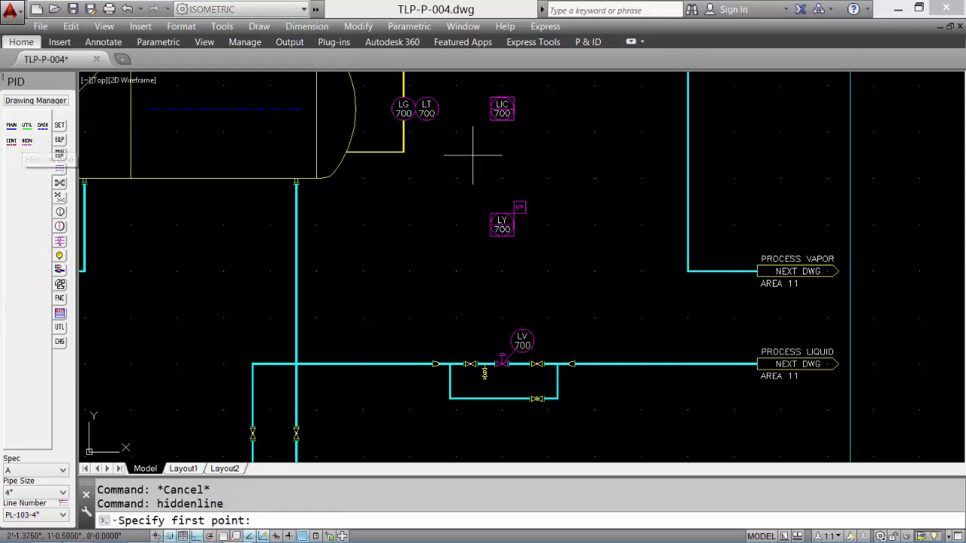
left_click(438, 110)
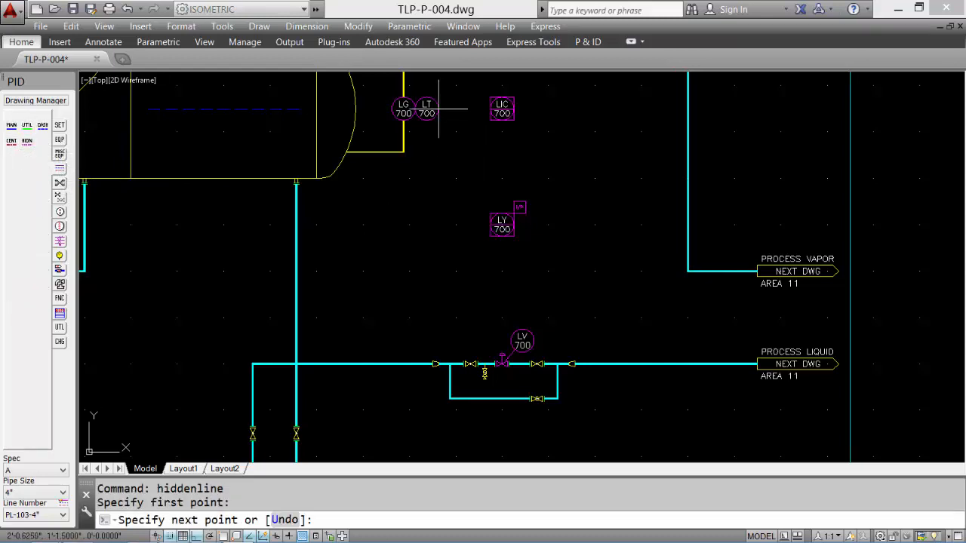
left_click(501, 110)
key("Return")
Step: Draw a vertical hidden line from the bottom of the LIC 700 box down to the LY 700 box
key("Return")
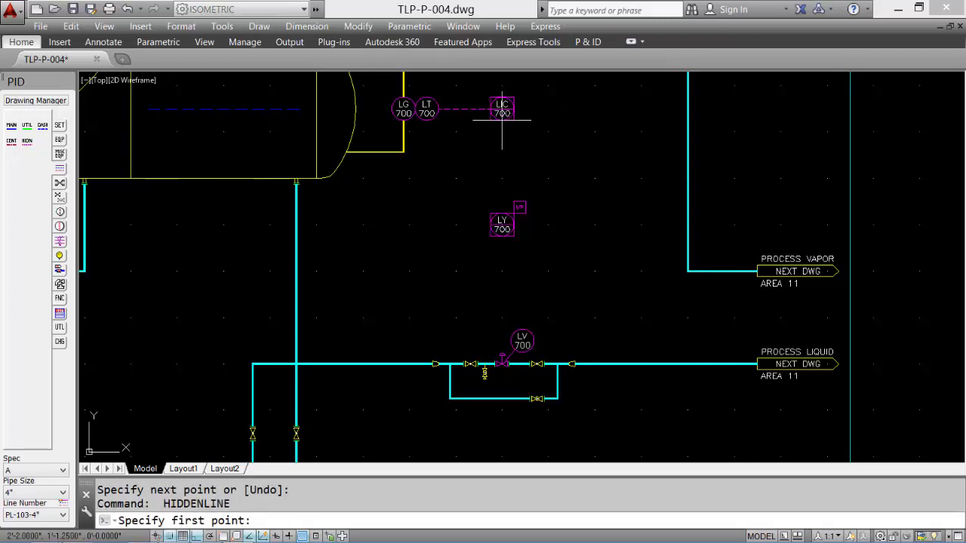
left_click(501, 119)
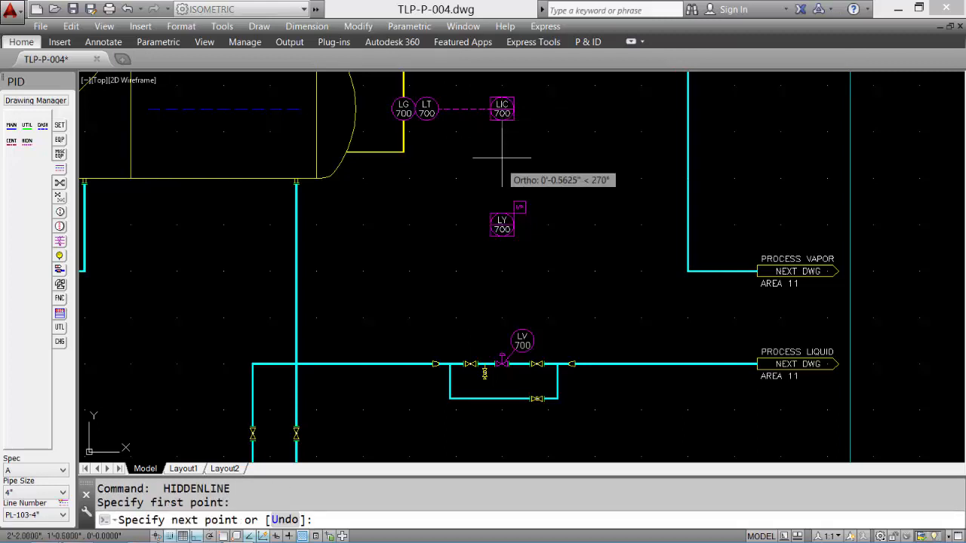
left_click(502, 216)
key("Return")
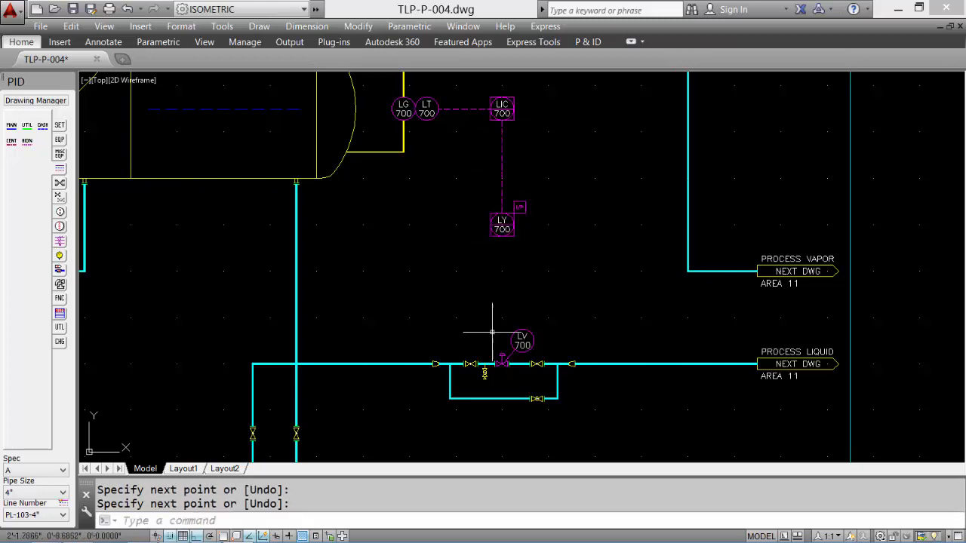
Step: Draw a pneumatic instrument line from the bottom of the LY 700 box straight down to the control valve actuator
left_click(60, 242)
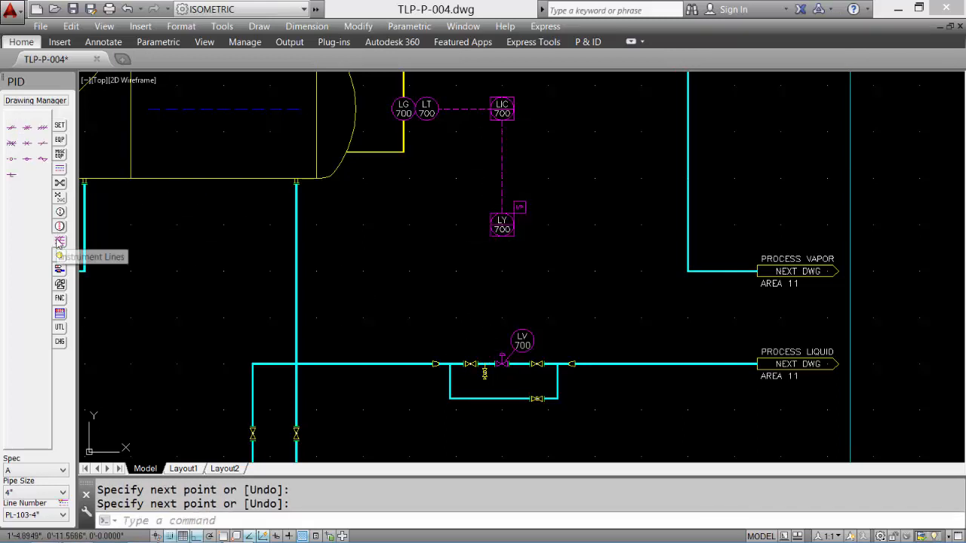
left_click(11, 130)
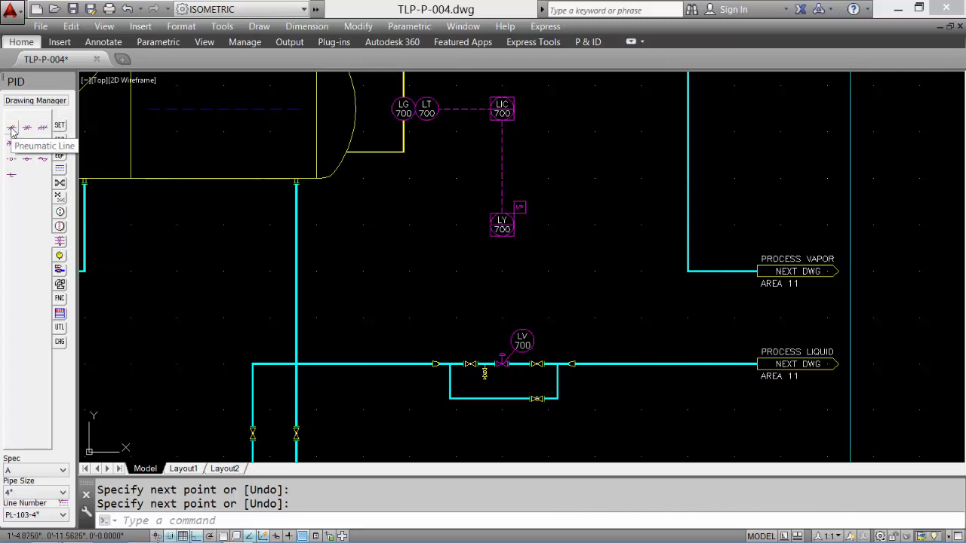
left_click(502, 236)
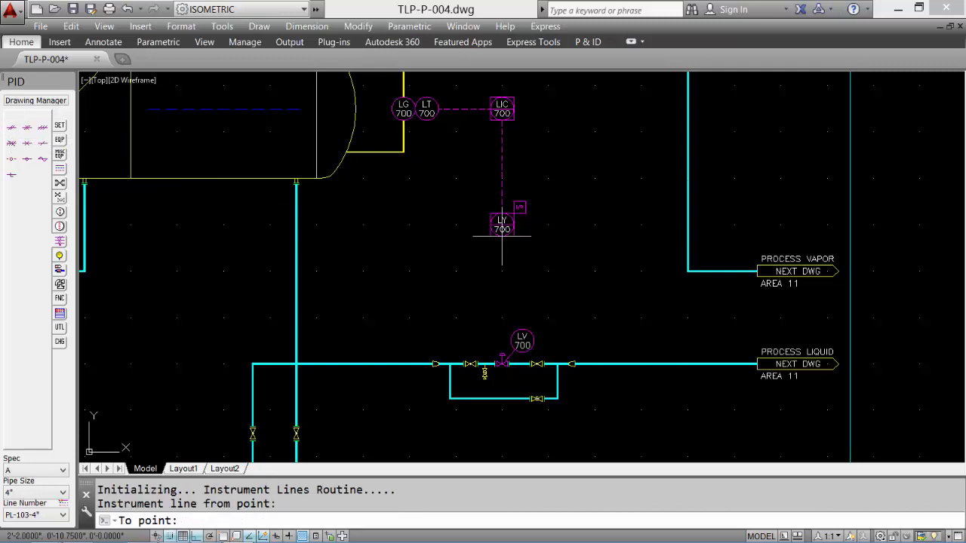
left_click(502, 355)
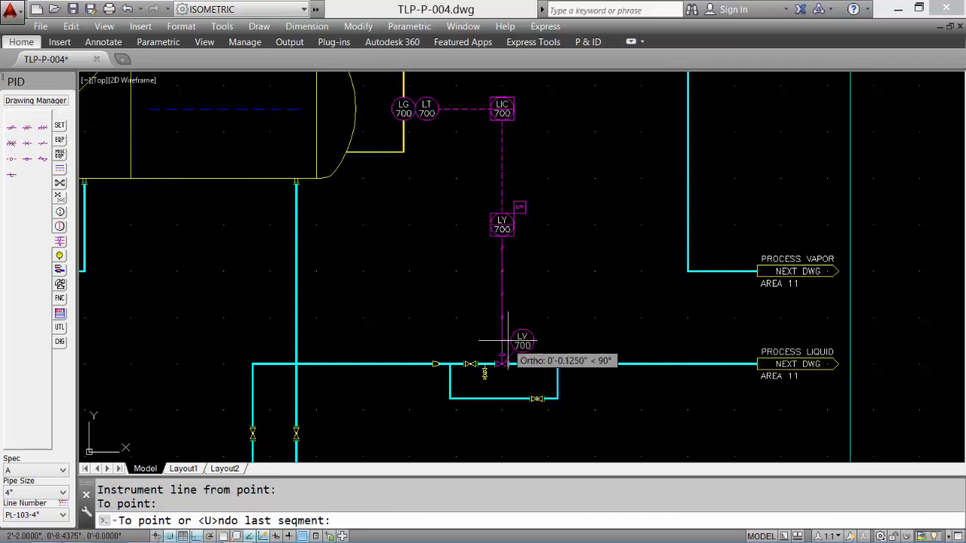
key("Return")
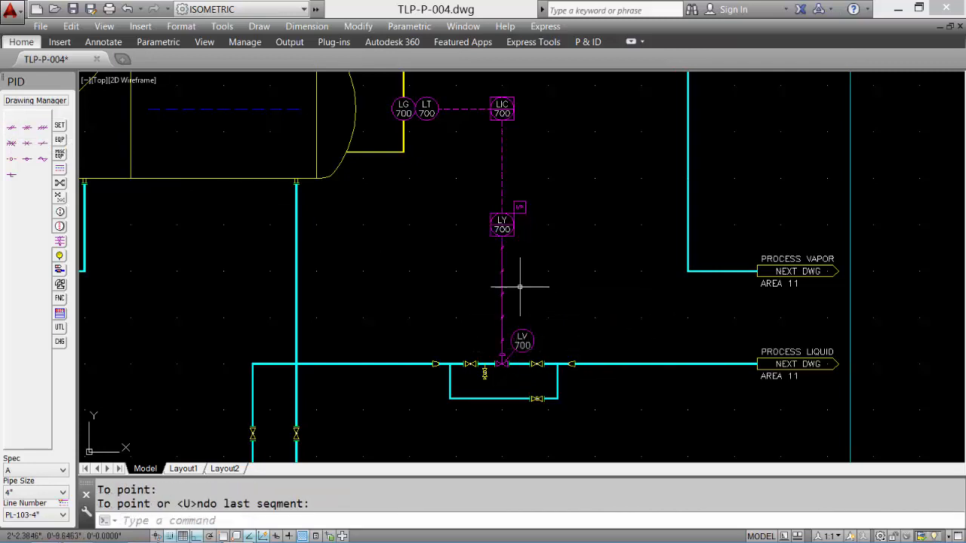
Step: Place an underlined equipment tag reading T-105 inside the upper part of the vertical vessel
scroll(531, 177, "up", 3)
middle_click_drag(531, 177, 519, 240)
middle_click(500, 244)
middle_click(501, 244)
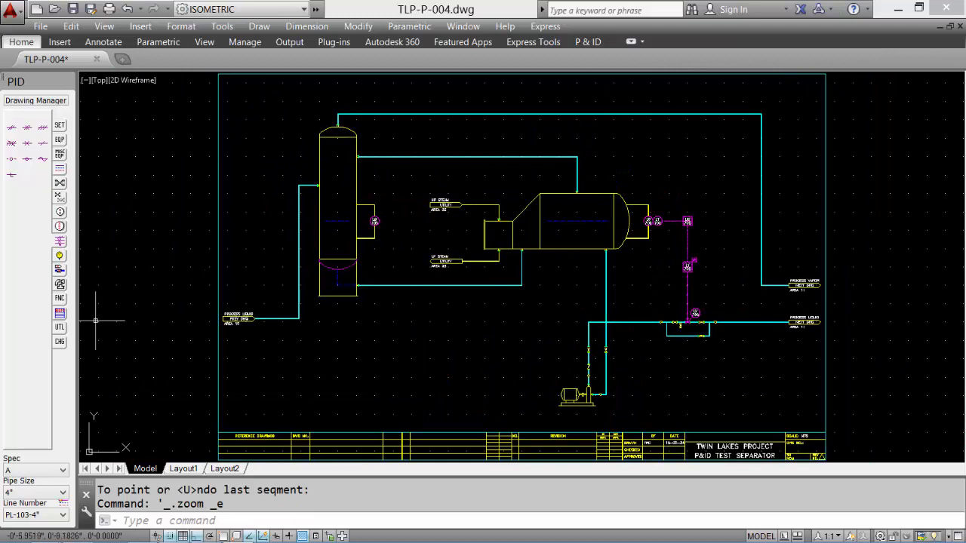
left_click(60, 327)
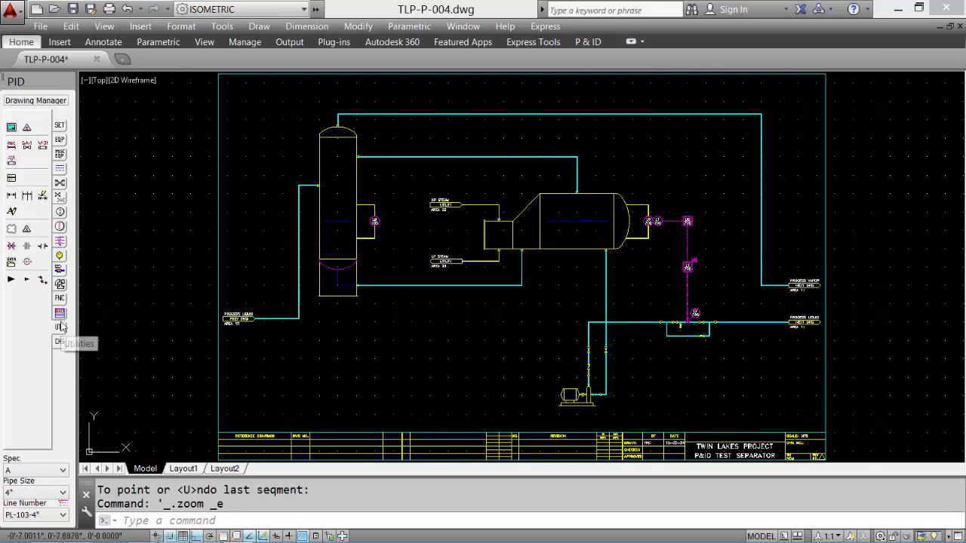
left_click(43, 146)
scroll(341, 155, "up", 4)
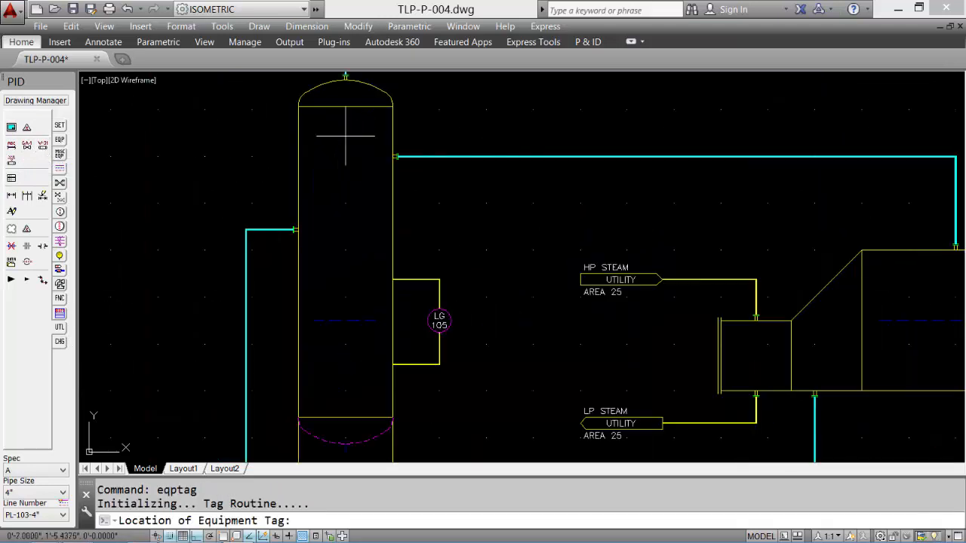
left_click(345, 136)
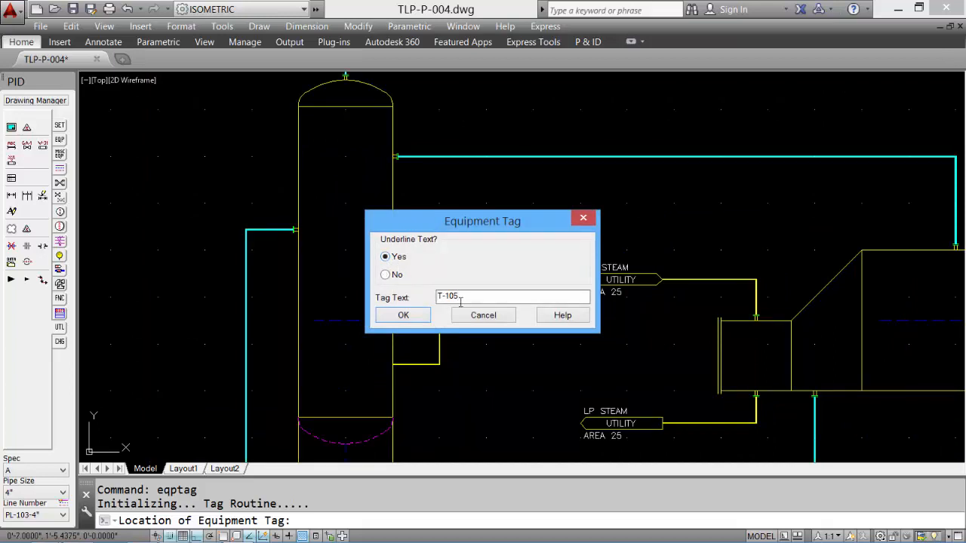
left_click(420, 320)
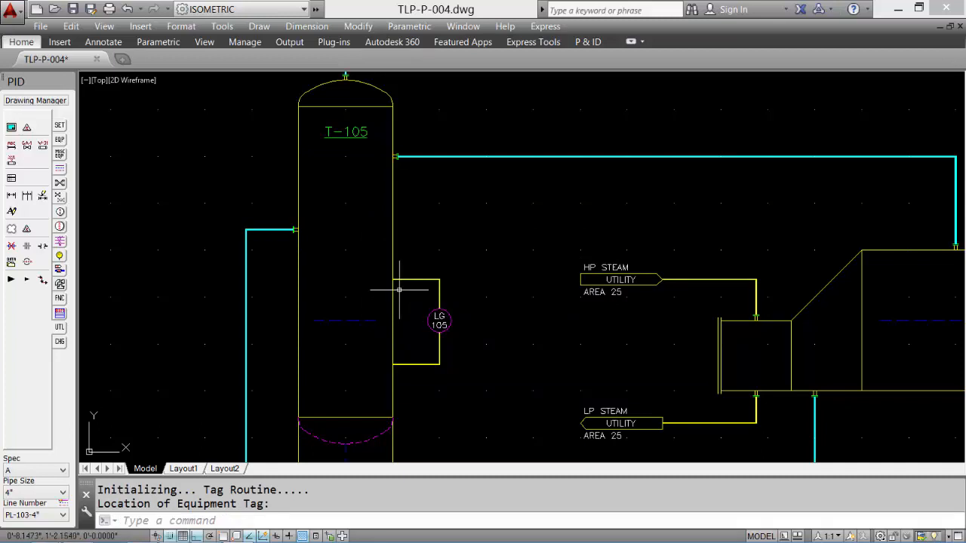
Step: Place an underlined equipment description block above the vessel with T-105, TEST SEPARATOR, VERTICAL VESSEL and 36" O.D. x 12'-0" S-S
middle_click_drag(361, 200, 366, 381)
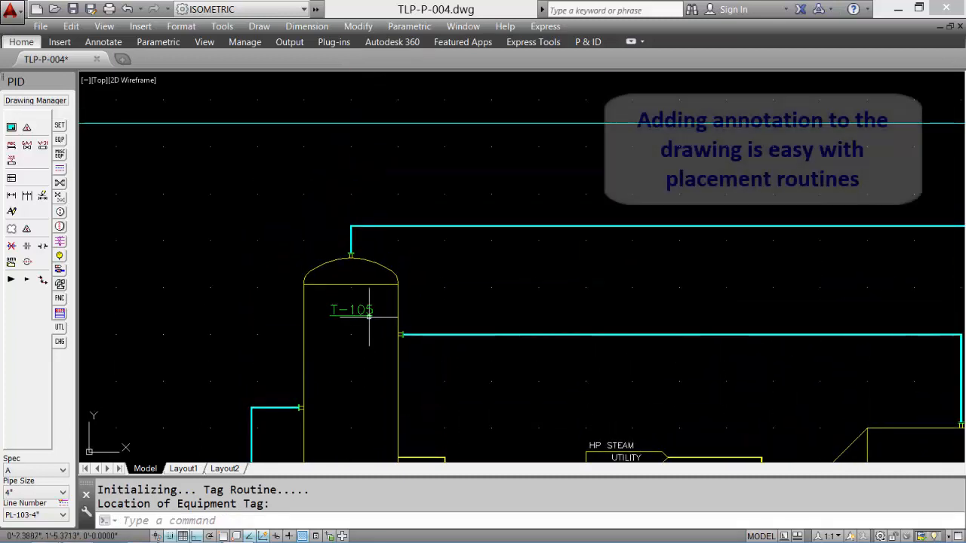
left_click(11, 161)
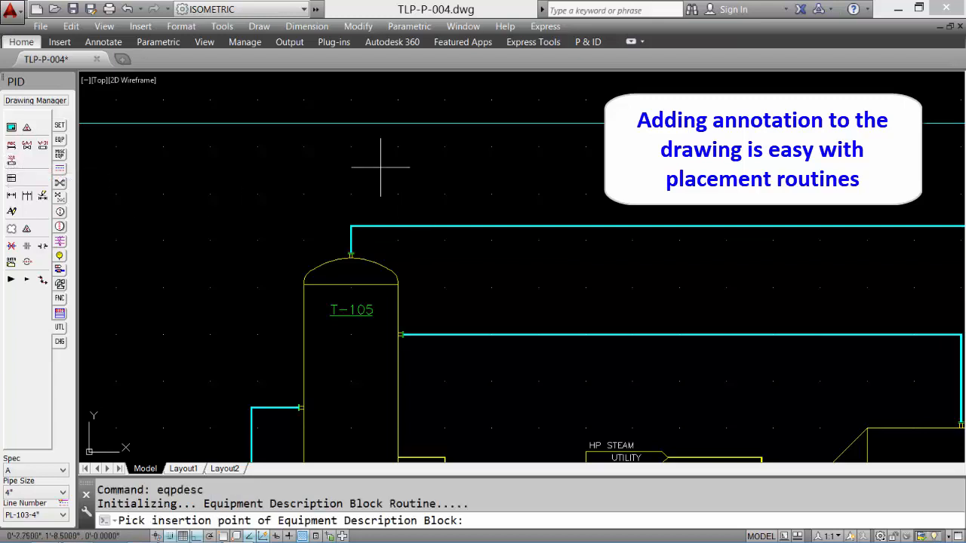
left_click(351, 138)
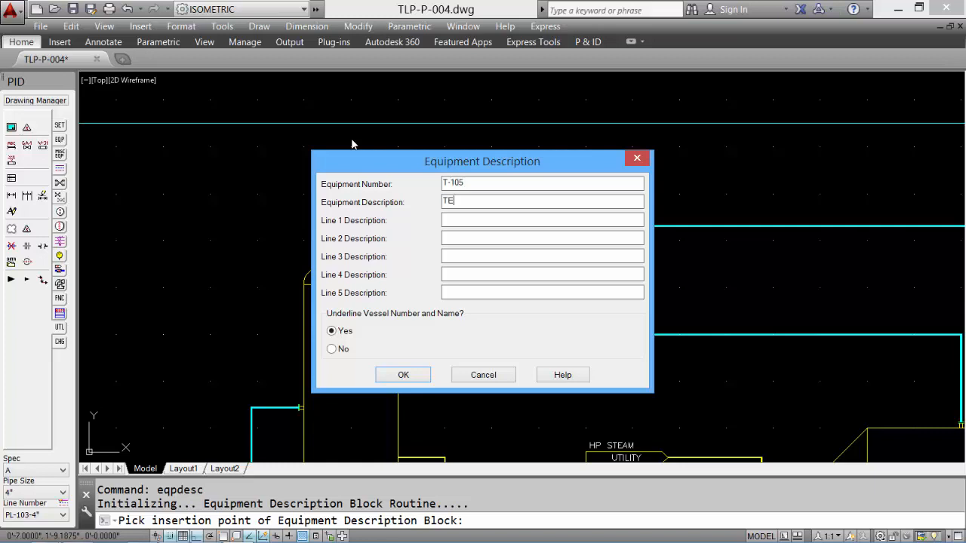
type("ST SEPARATOR")
key("Tab")
type("VERTICAL VESSE")
type("3")
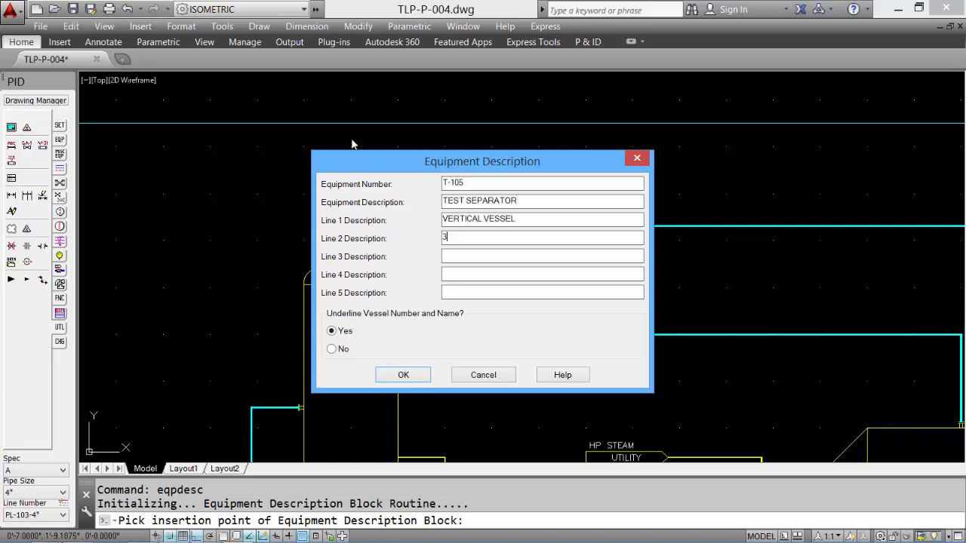
type("6\" O.D. x 12'-0\" S-S")
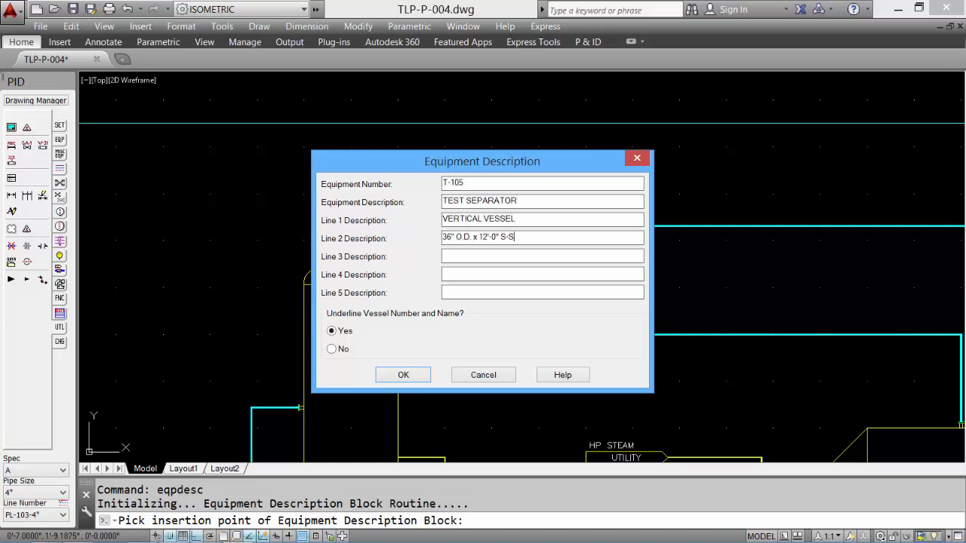
left_click(421, 375)
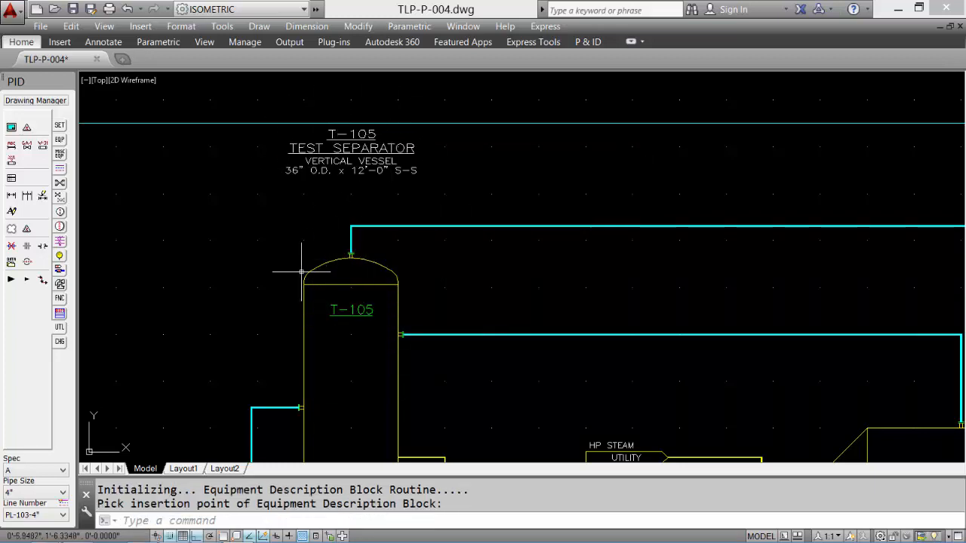
Step: Examine the description blocks for the process pumps and reboiler, then the two tagged pumps with their piping
middle_click(417, 301)
middle_click(418, 301)
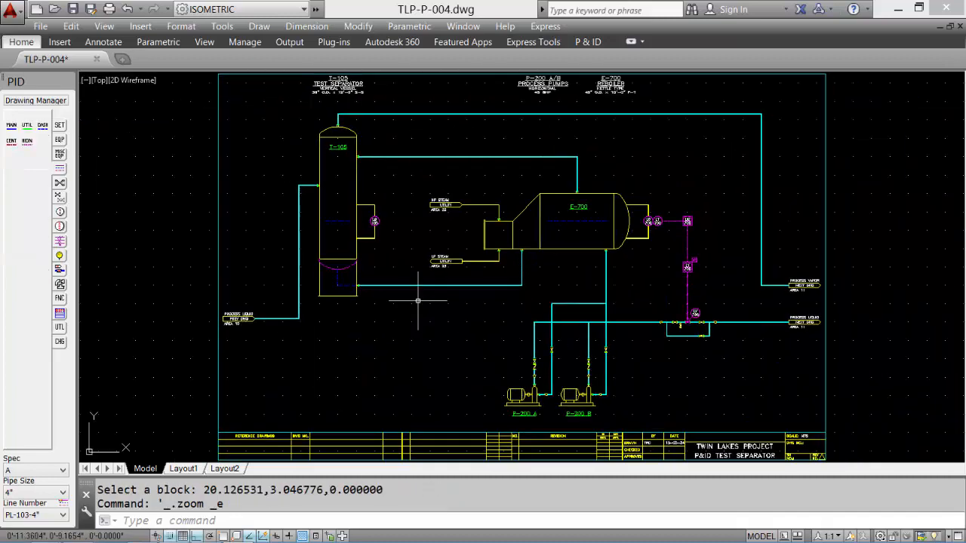
type("z")
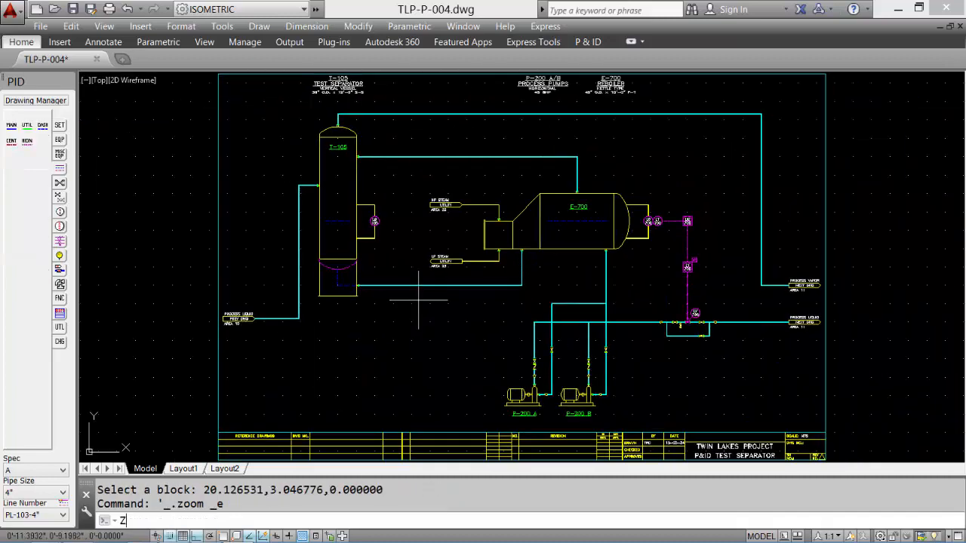
key("Return")
left_click(478, 154)
left_click(658, 78)
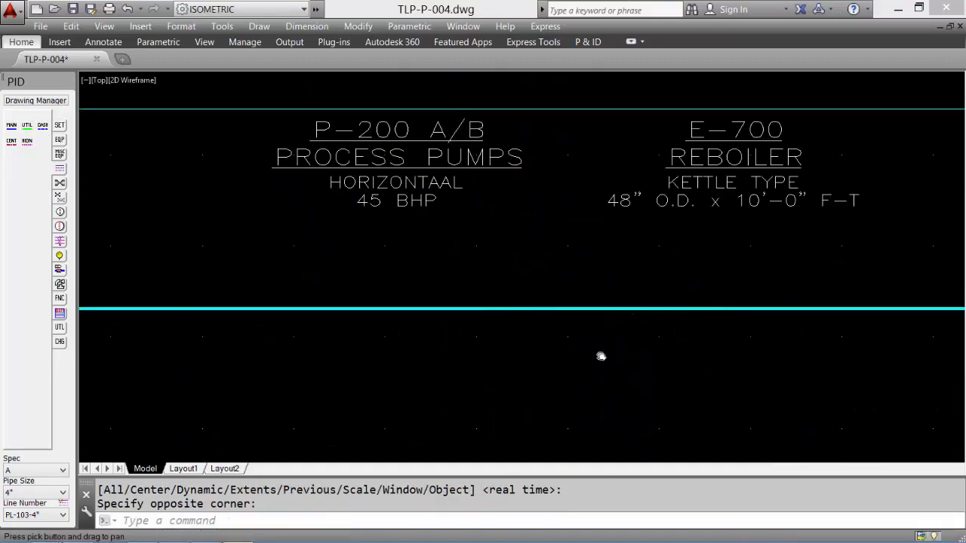
scroll(601, 354, "down", 4)
middle_click_drag(600, 335, 567, 132)
middle_click_drag(578, 380, 586, 41)
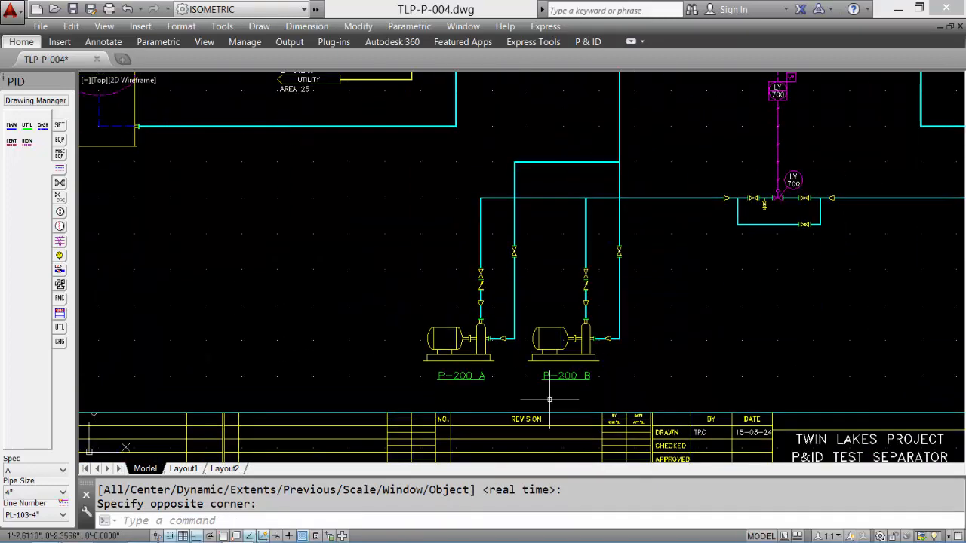
Step: Add a valve tag with a leader line up and to the right of the valve on the P-200 B suction line
middle_click(521, 325)
middle_click(521, 326)
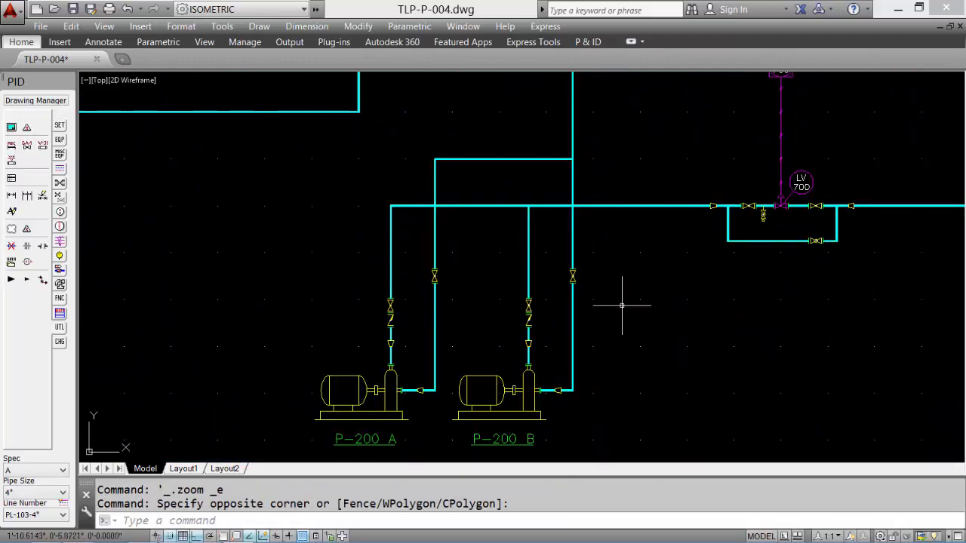
left_click(26, 147)
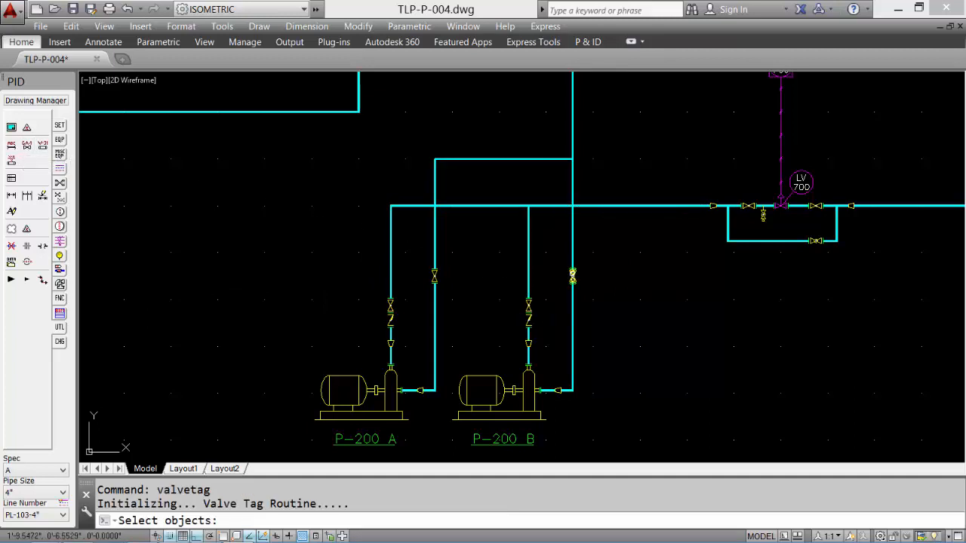
left_click(572, 277)
left_click(404, 289)
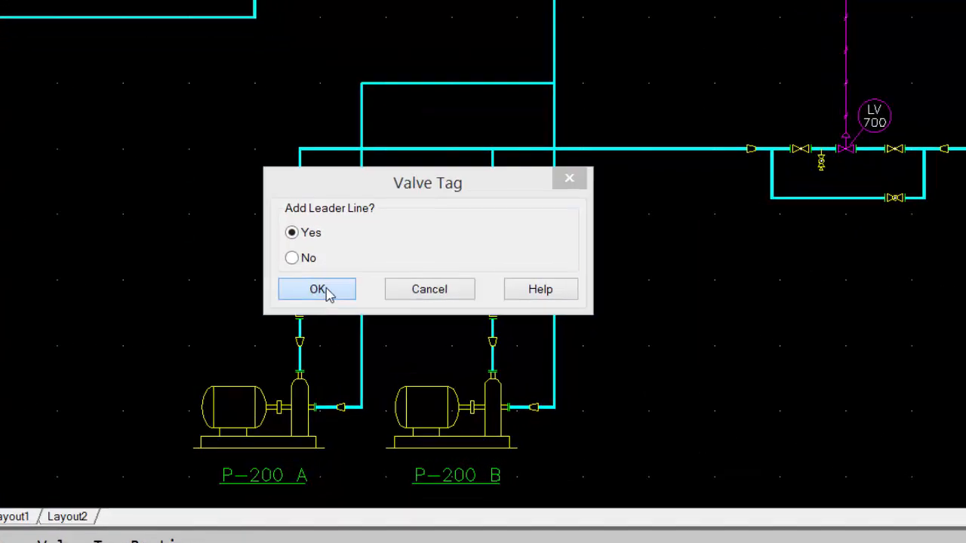
left_click(402, 306)
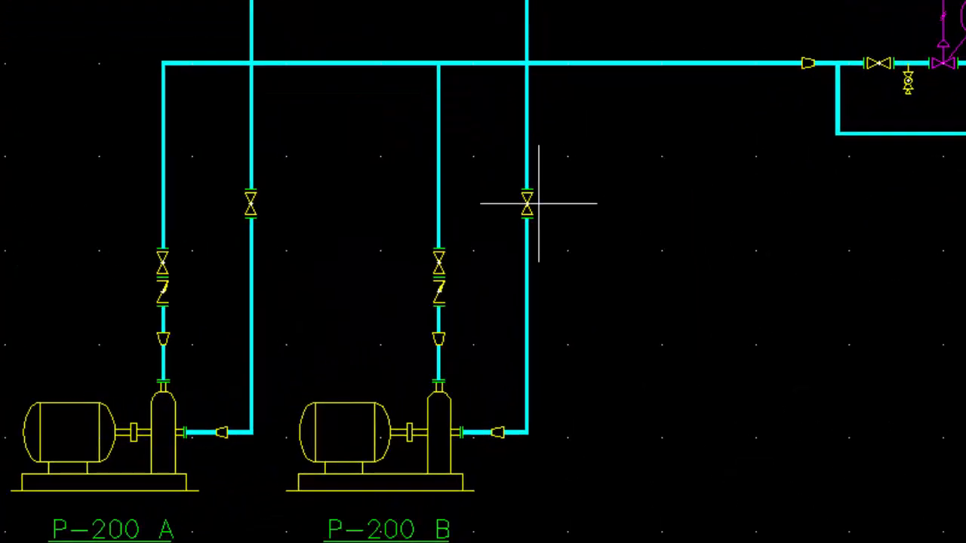
left_click(539, 203)
left_click(568, 187)
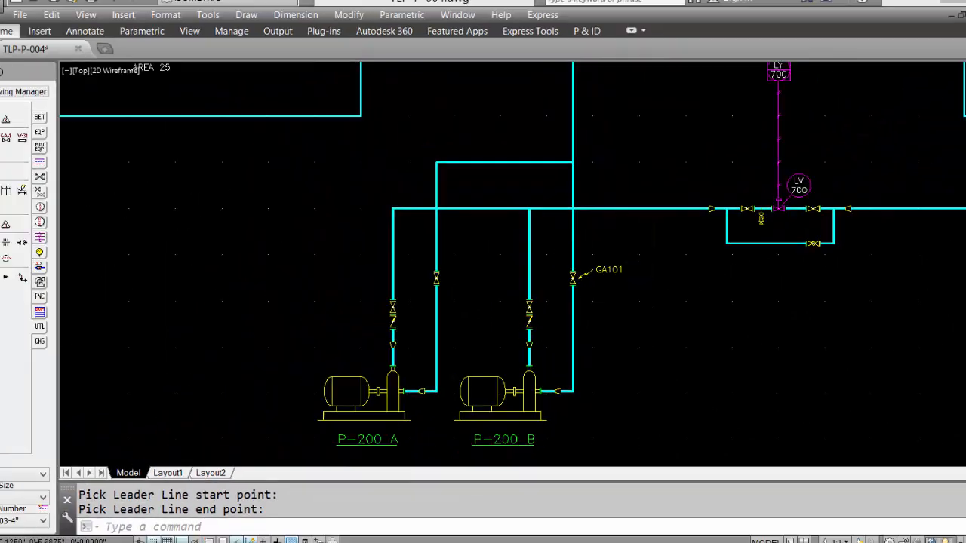
Step: Place the line number tag PL-103-4" above the process liquid inlet line beside the AREA 10 connector
middle_click(575, 277)
middle_click(575, 277)
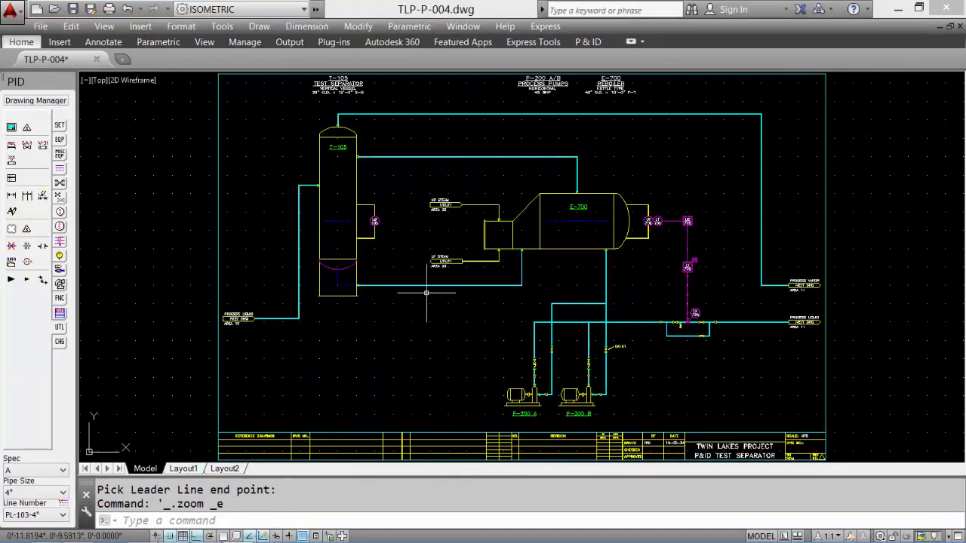
type("z")
key("Return")
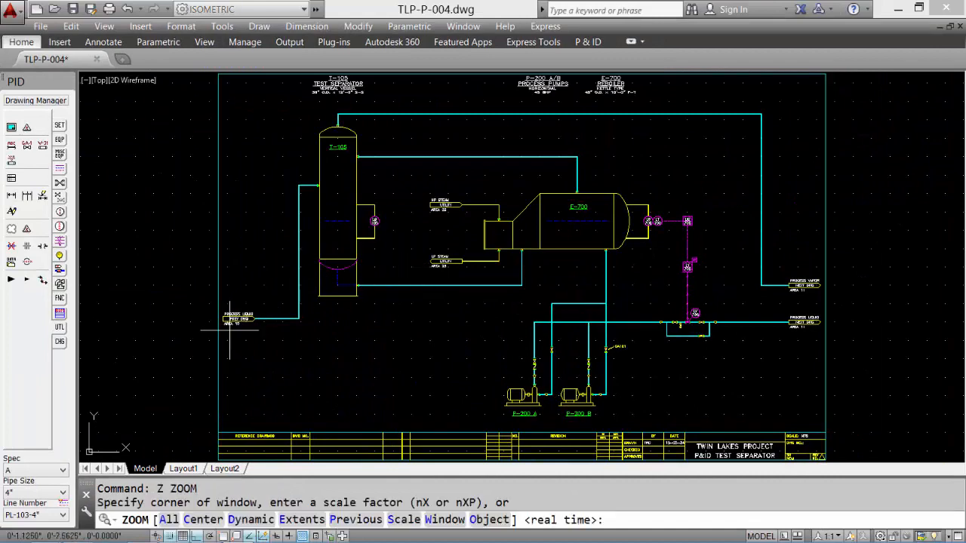
left_click(191, 348)
left_click(341, 273)
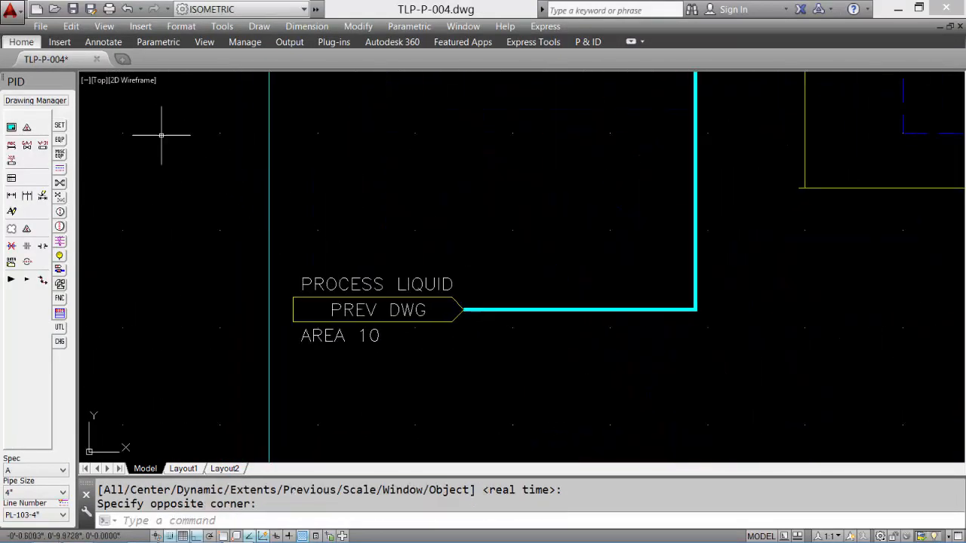
left_click(12, 151)
left_click(540, 297)
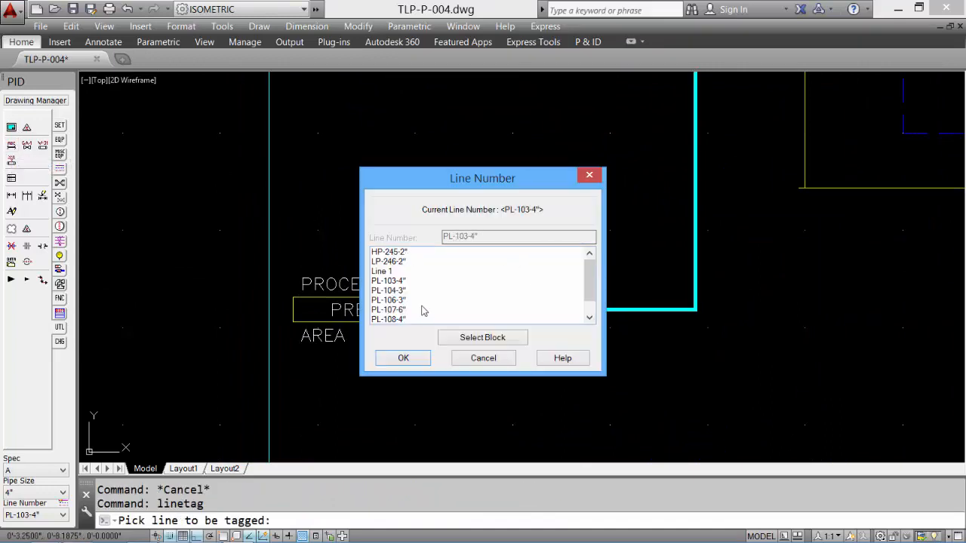
left_click(404, 358)
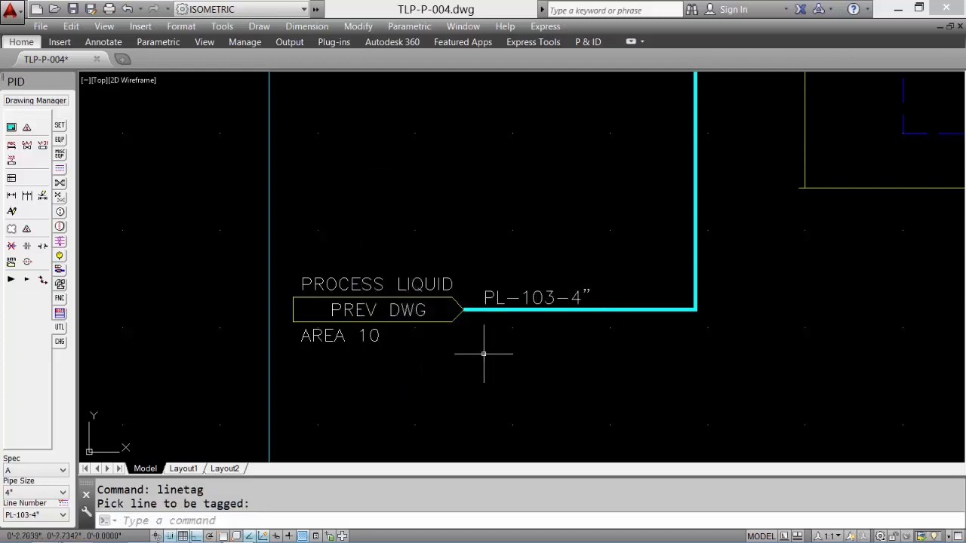
Step: Add large automatic flow arrows to the process liquid line feeding vessel T-105, accepting the current direction
middle_click(622, 285)
middle_click(622, 285)
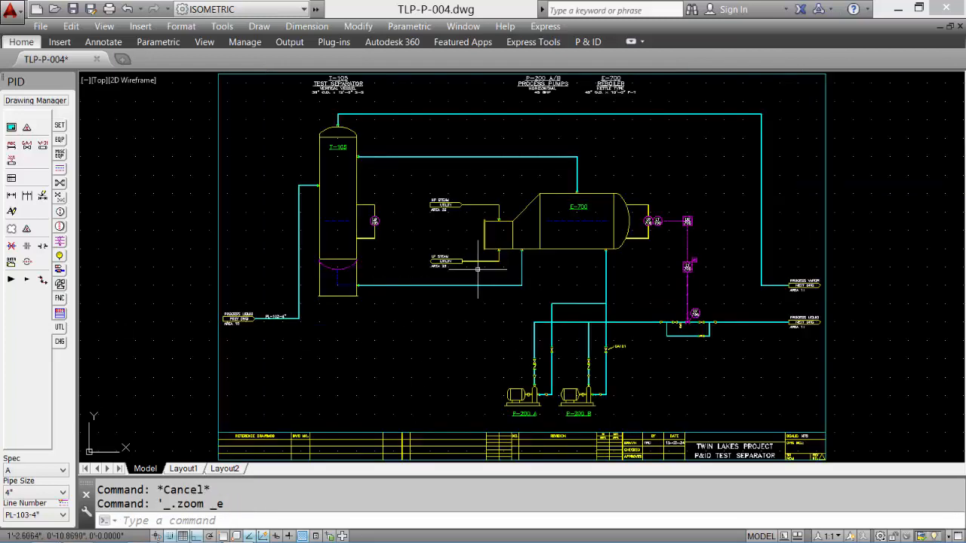
left_click(41, 280)
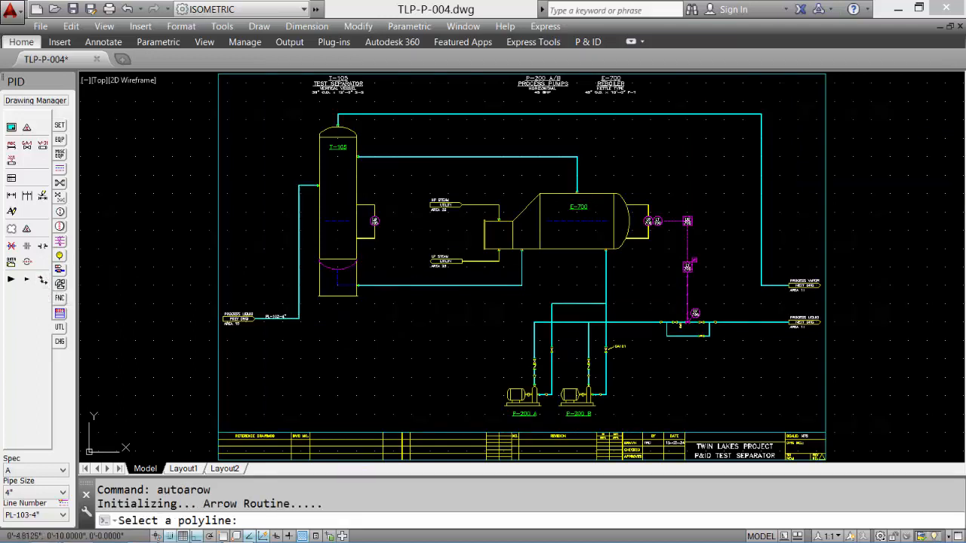
left_click(302, 301)
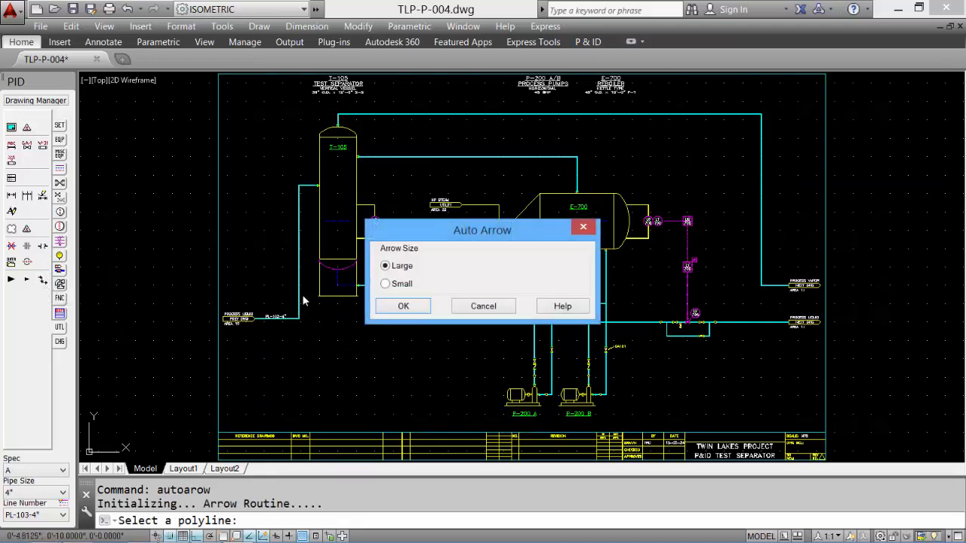
left_click(400, 306)
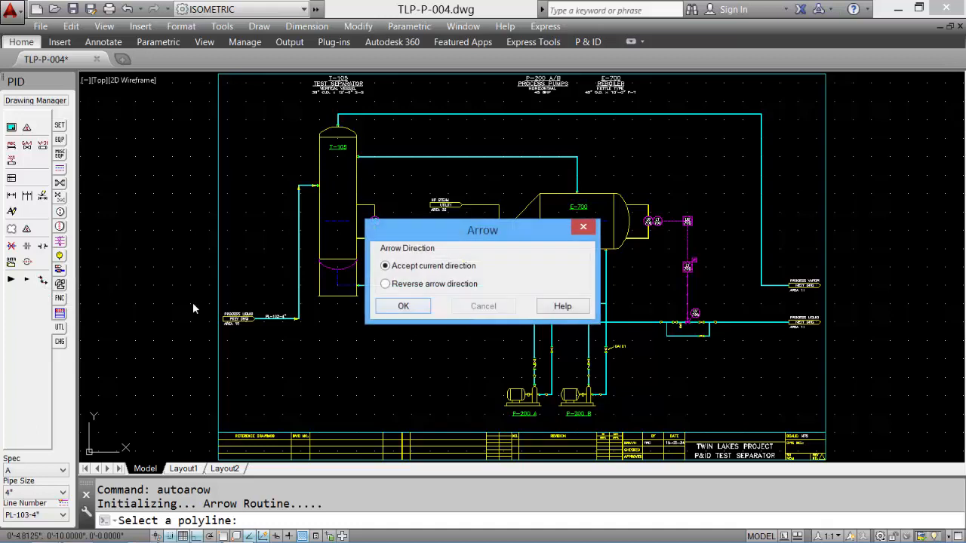
left_click(402, 307)
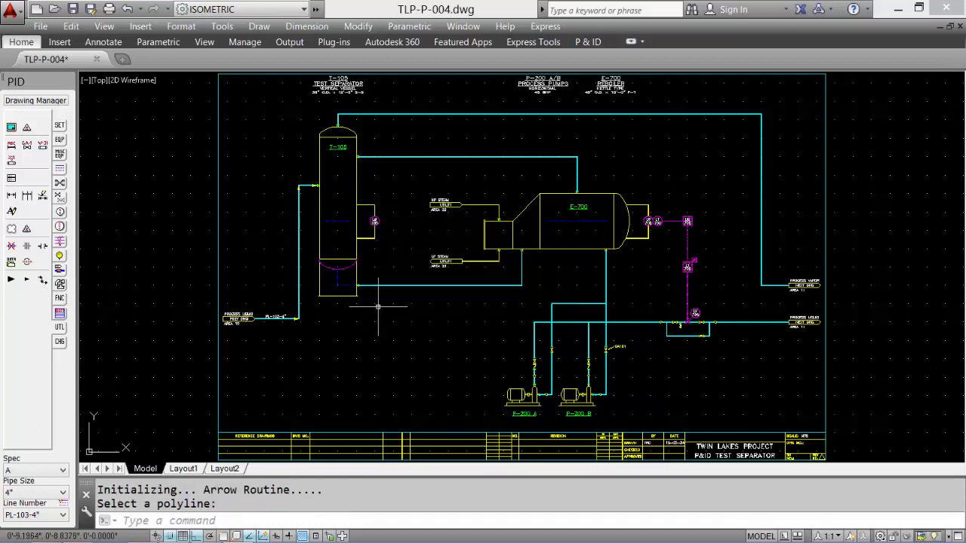
Step: Add large flow arrows to the line from the bottom of T-105 to reboiler E-700, keeping the current direction
type("z")
key("Return")
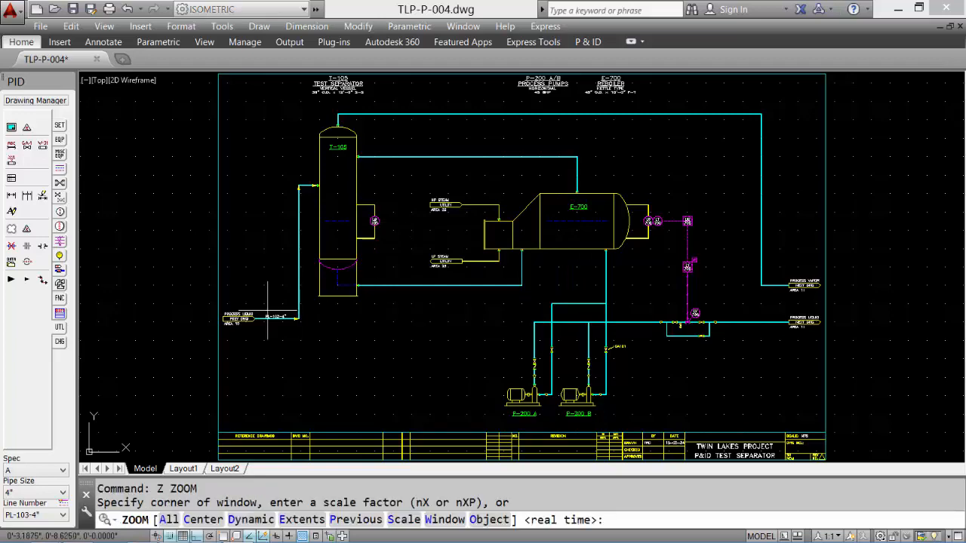
left_click(208, 336)
left_click(372, 168)
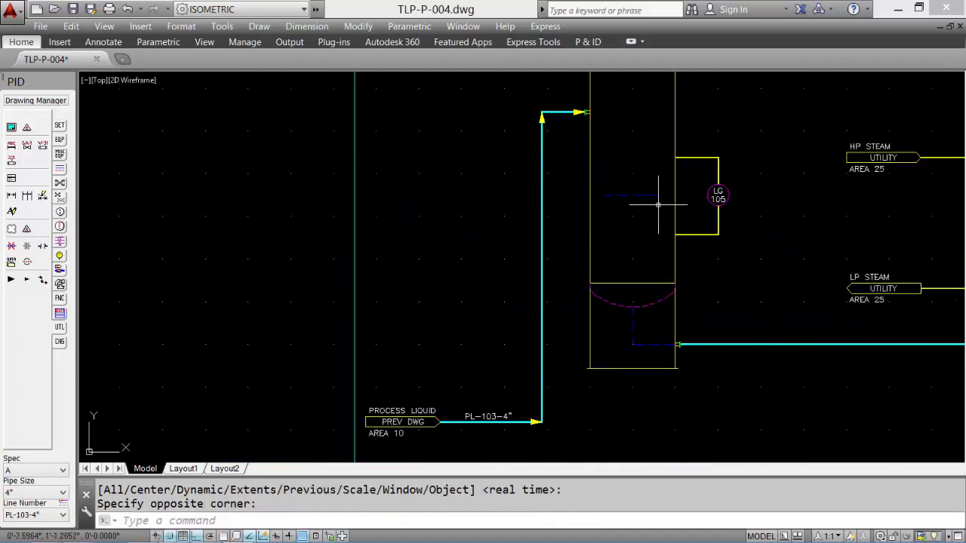
middle_click_drag(744, 244, 352, 214)
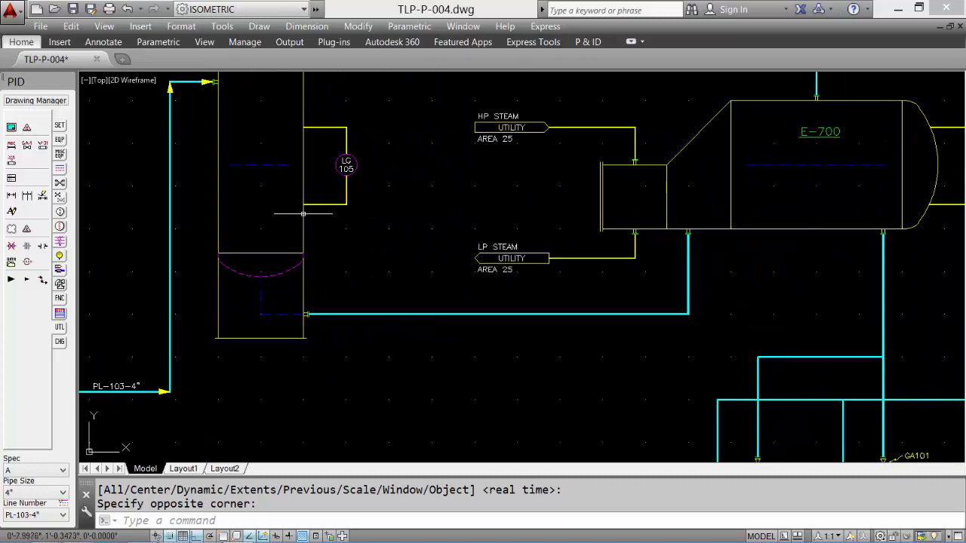
left_click(43, 280)
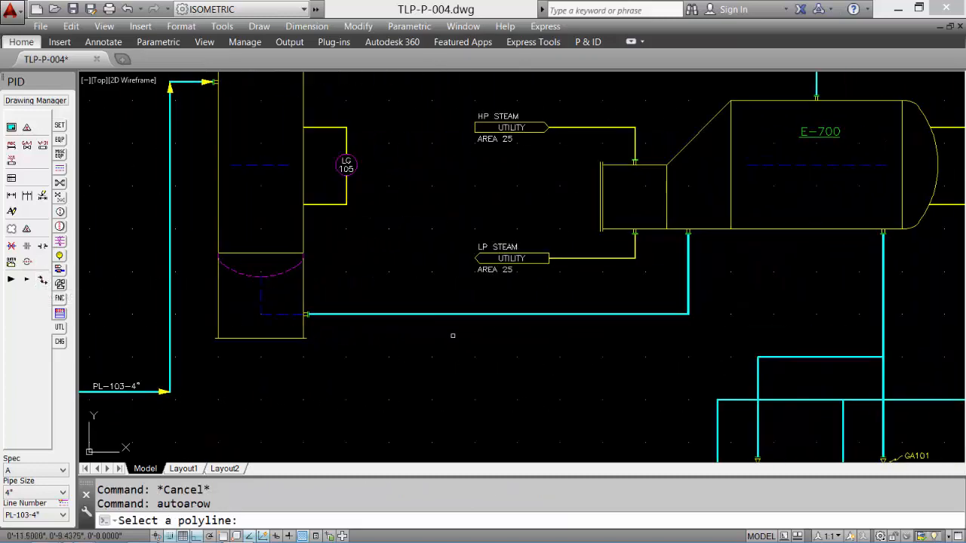
left_click(456, 316)
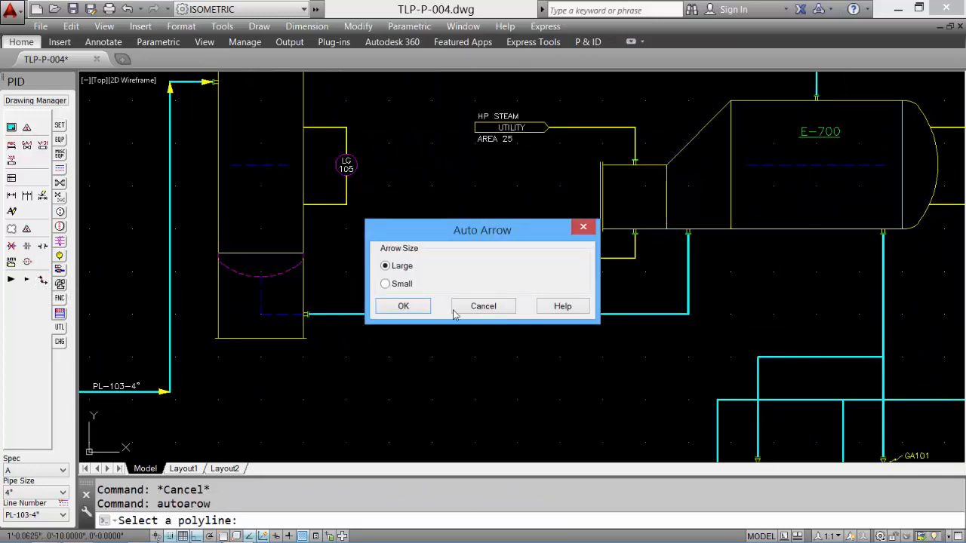
left_click(414, 309)
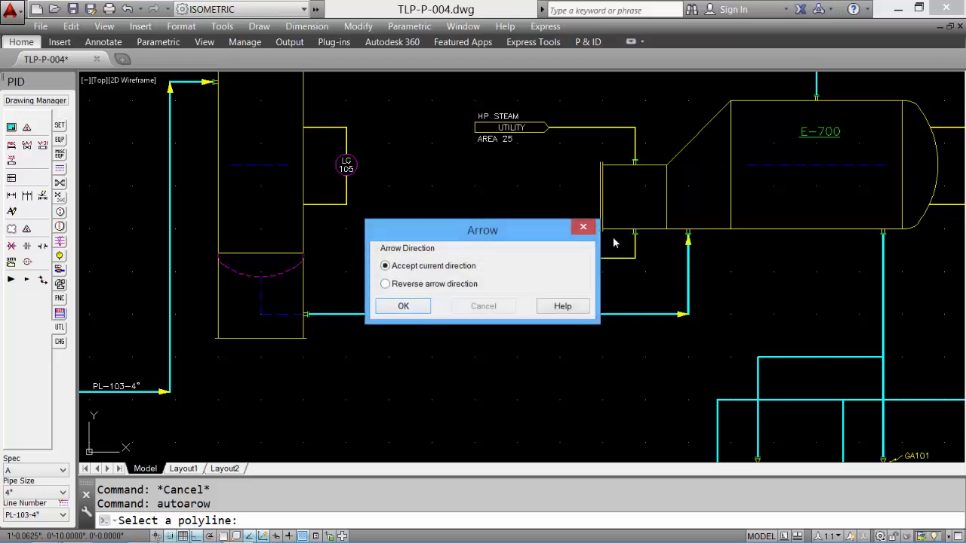
left_click(404, 308)
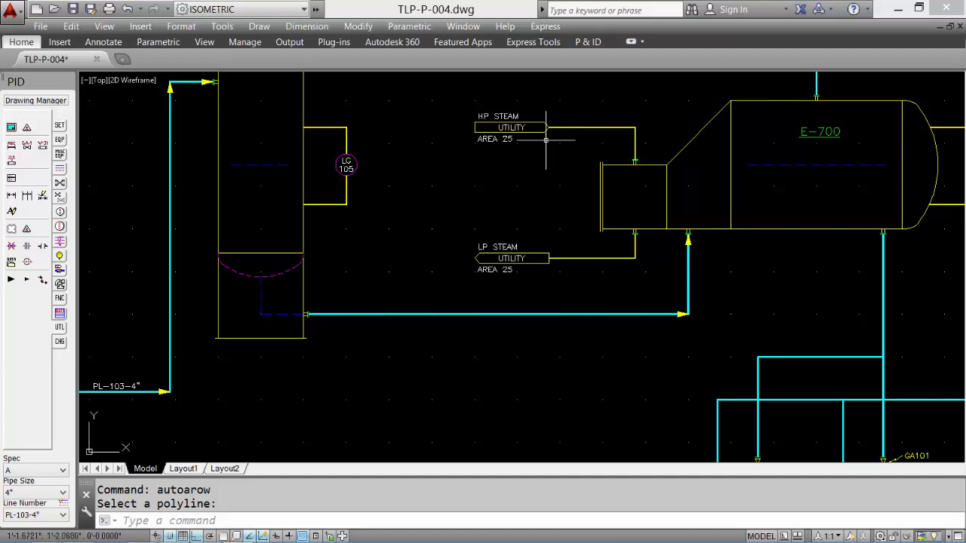
Step: Add small flow arrows to the LP steam line from the reboiler to its utility connector, keeping the current direction
left_click(41, 280)
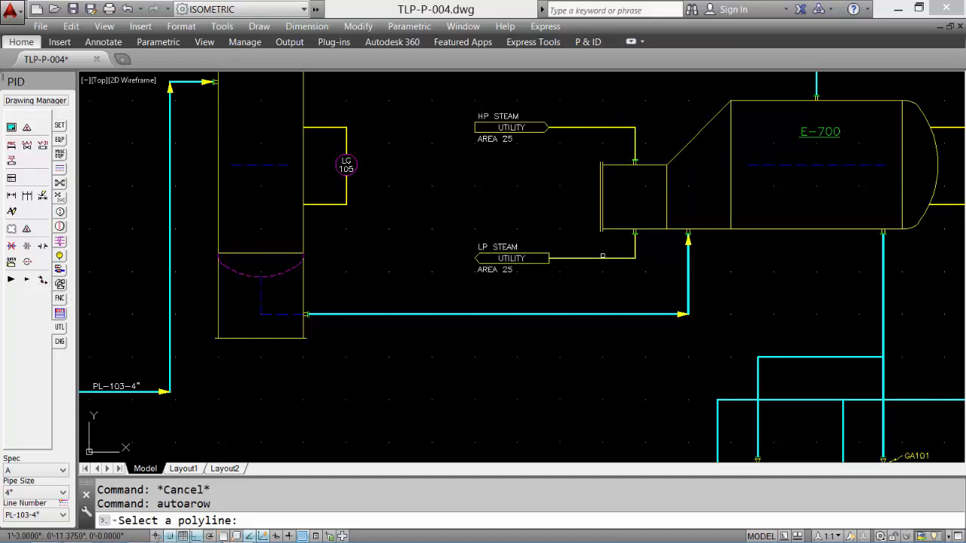
left_click(602, 258)
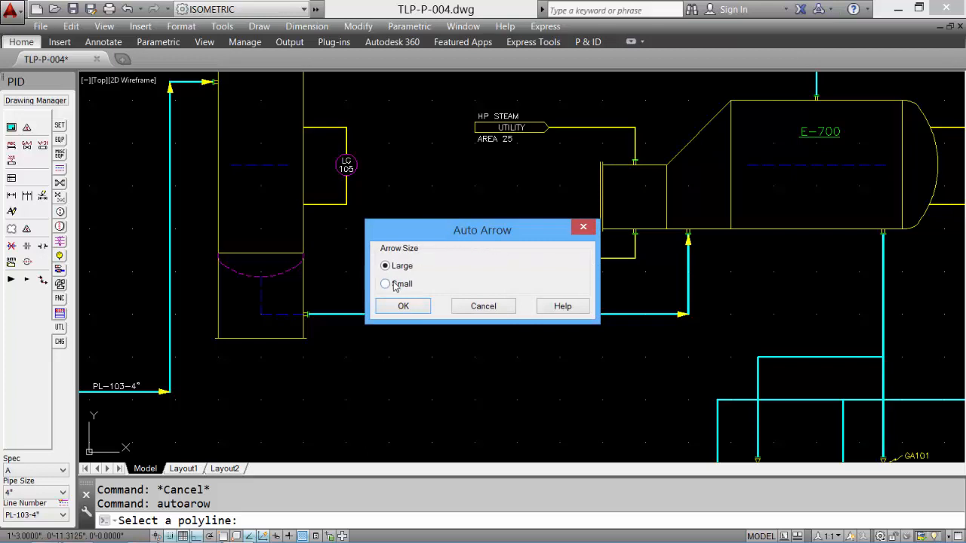
left_click(396, 307)
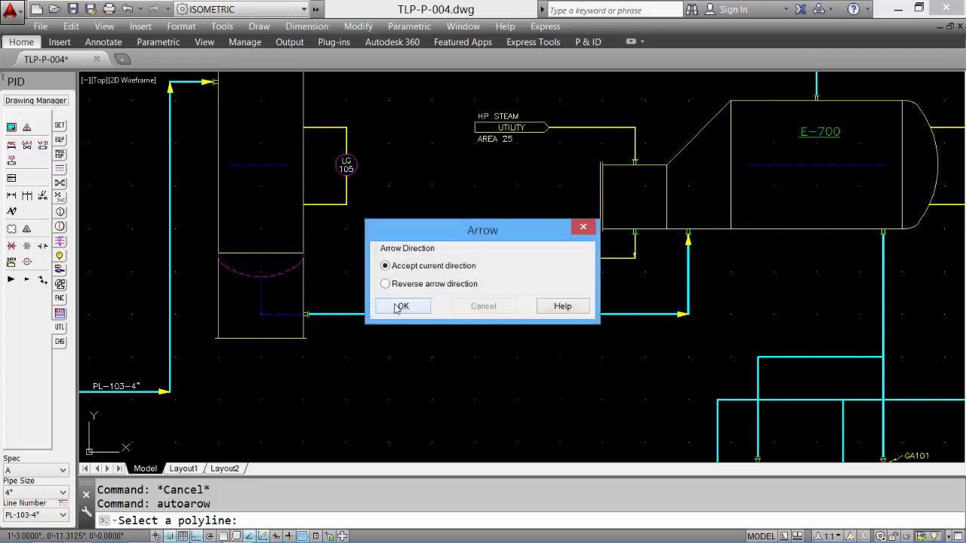
left_click(402, 306)
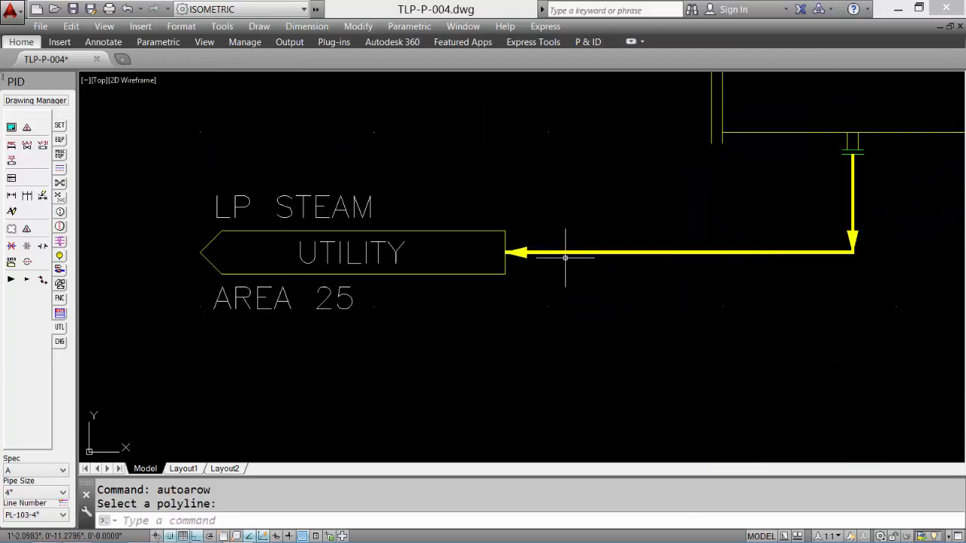
scroll(603, 262, "down", 4)
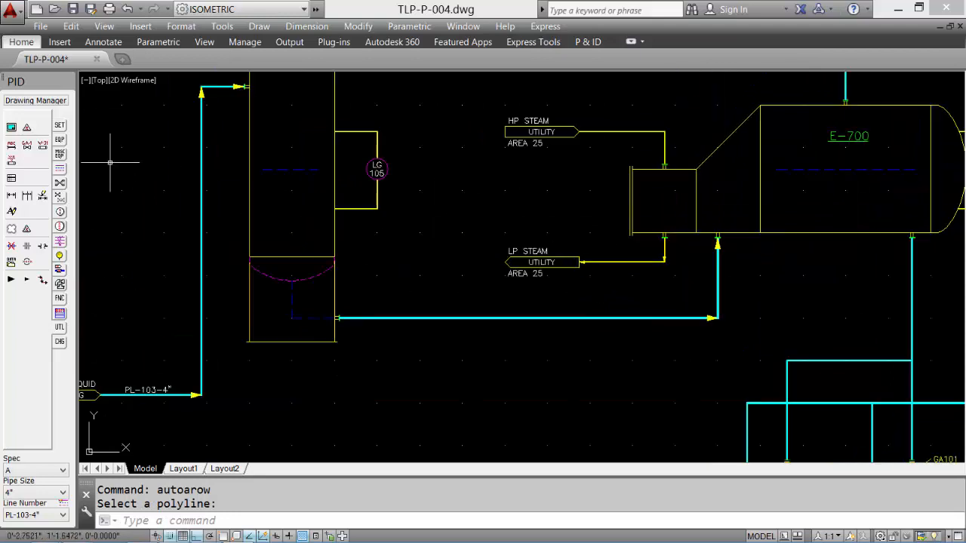
Step: Add small flow arrows to the HP steam line running into the reboiler, accepting the current direction
left_click(42, 279)
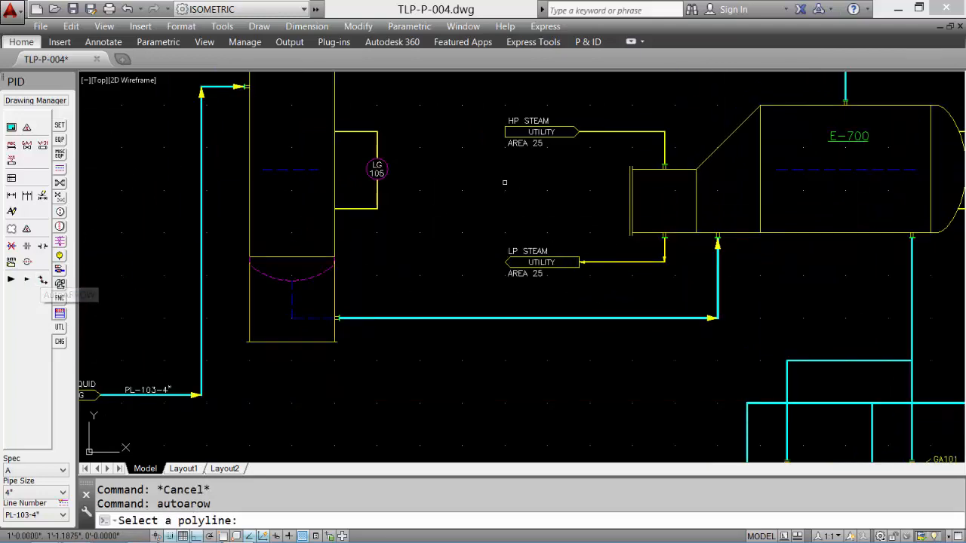
left_click(612, 140)
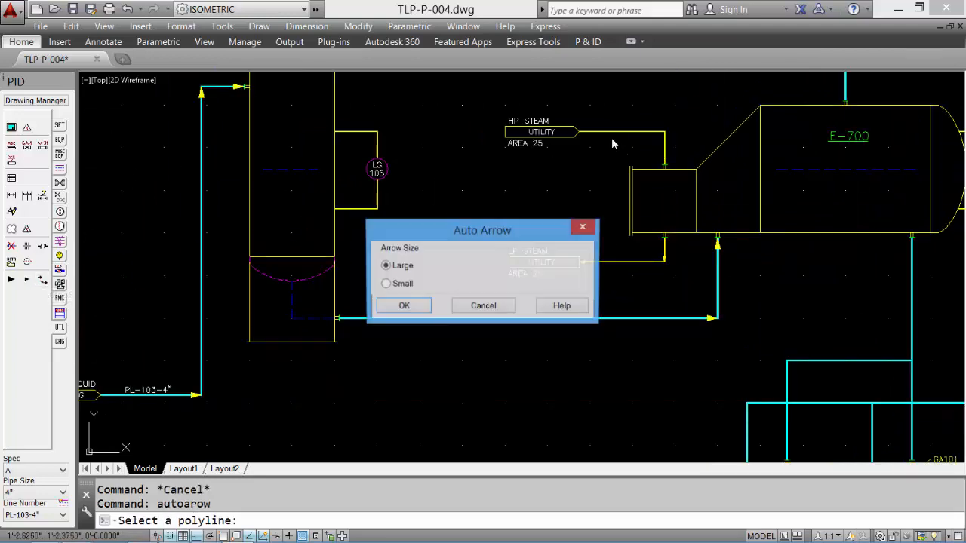
left_click(393, 306)
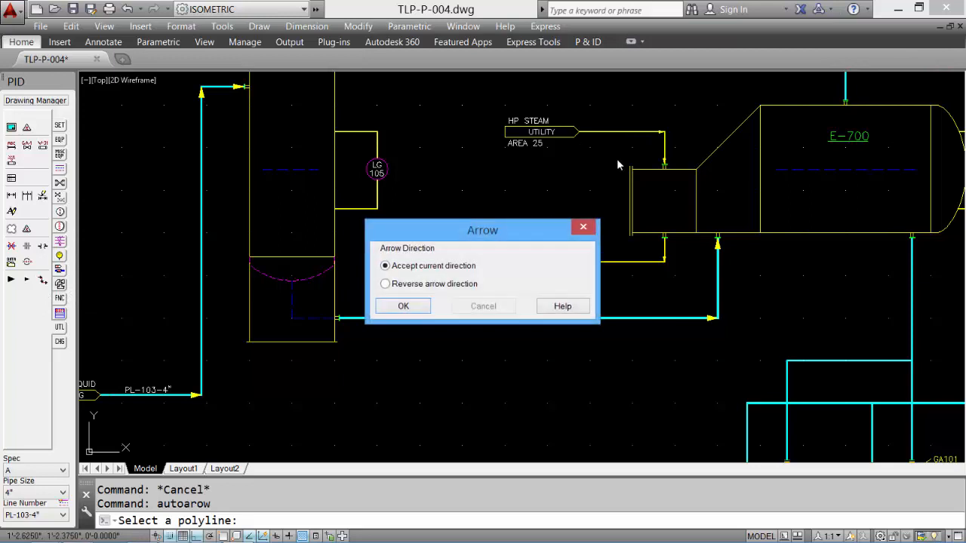
left_click(429, 305)
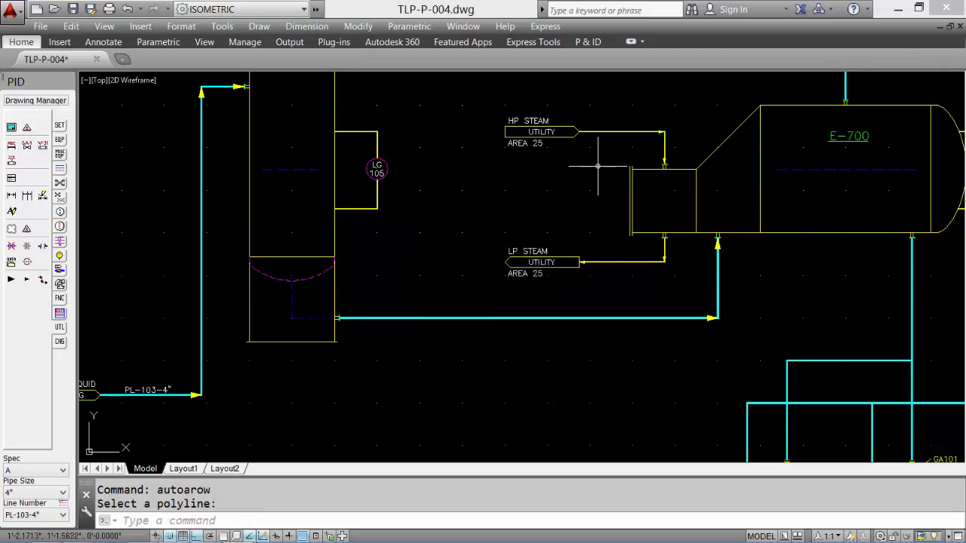
scroll(548, 280, "up", 5)
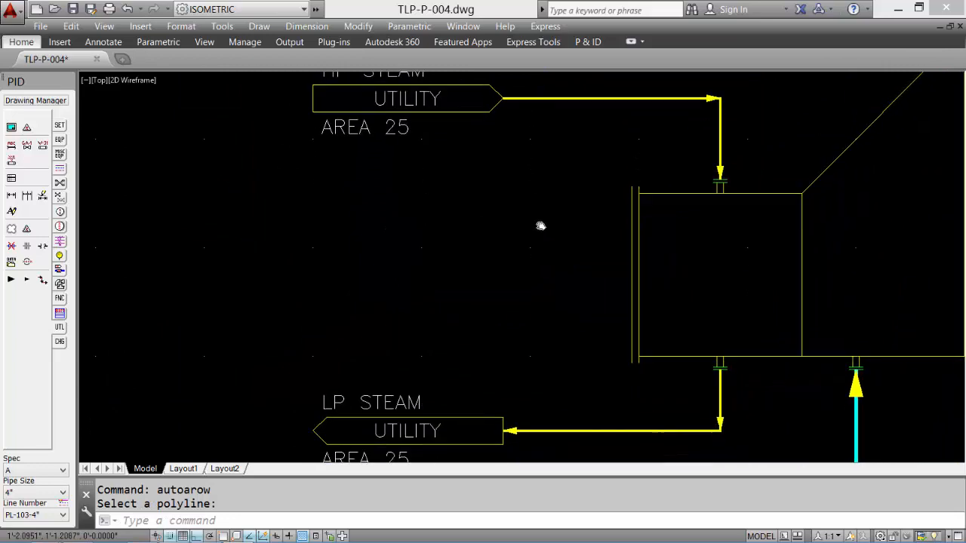
Step: Break all lines crossing the suction line that runs down to pump P-200 A, using a 0.1250" break distance
middle_click(539, 224)
middle_click(539, 225)
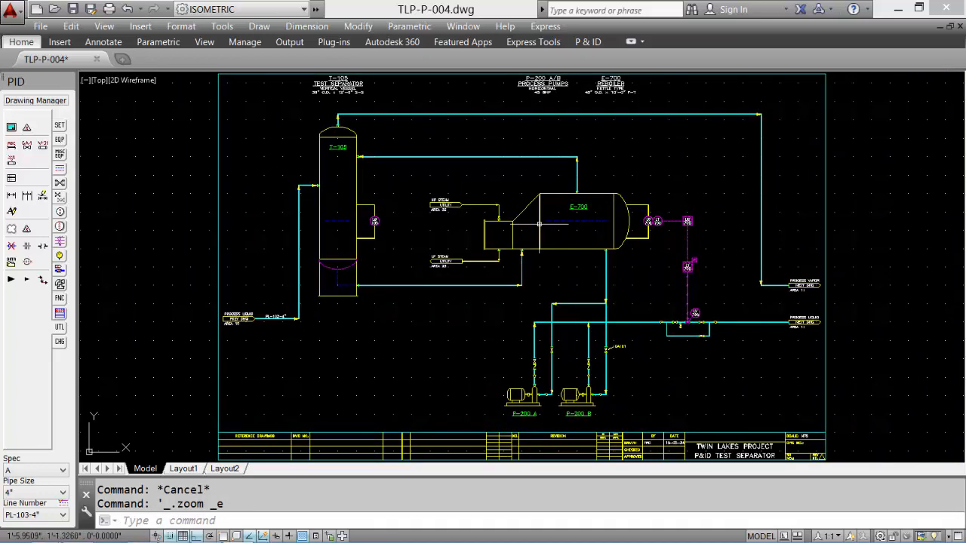
type("z")
key("Return")
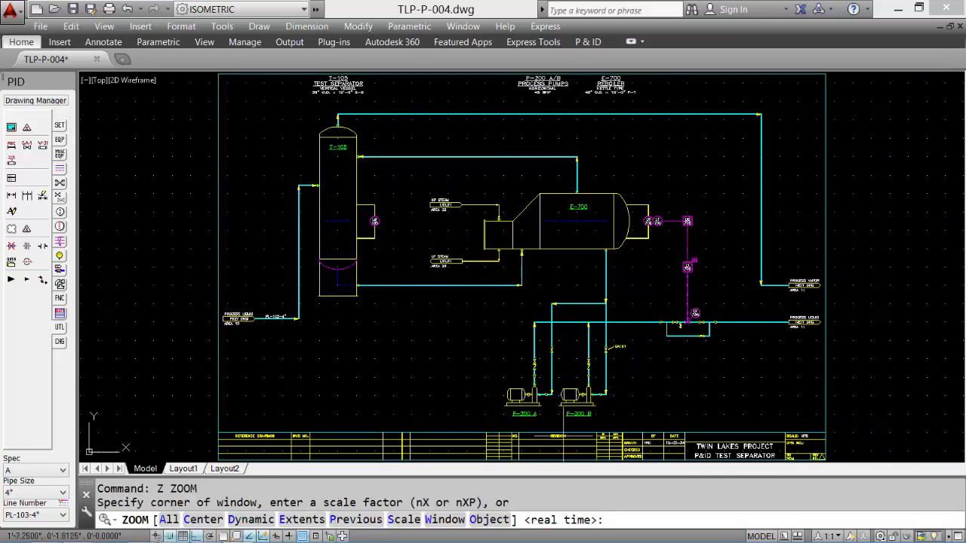
left_click(489, 419)
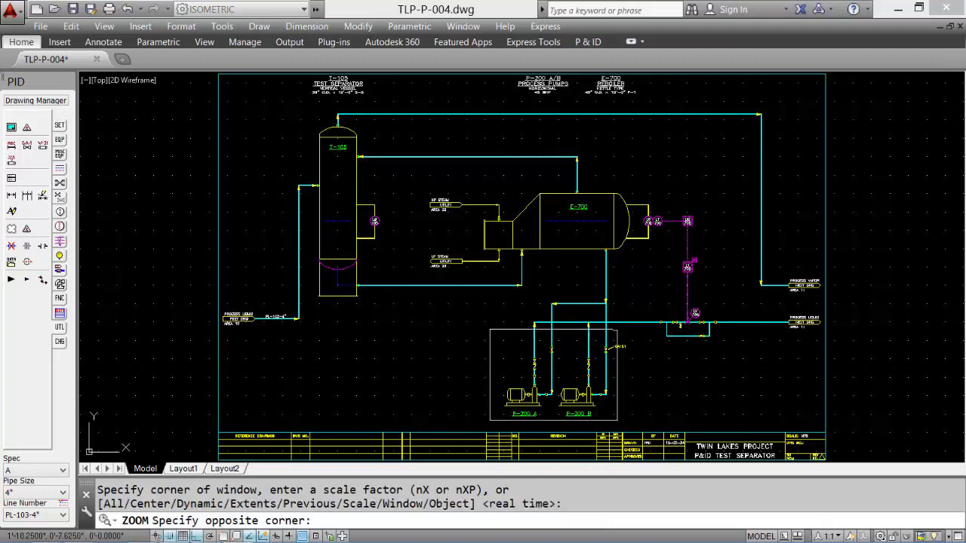
left_click(680, 284)
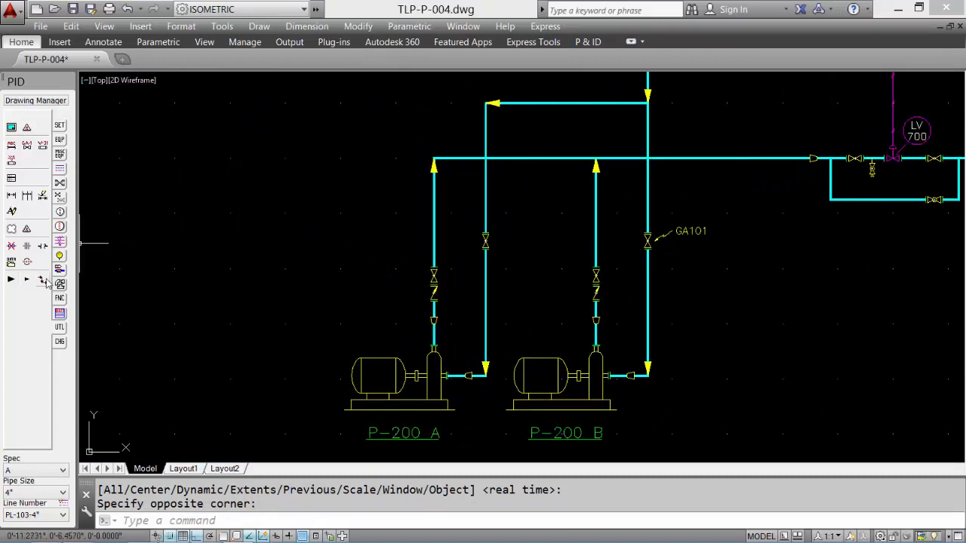
left_click(27, 246)
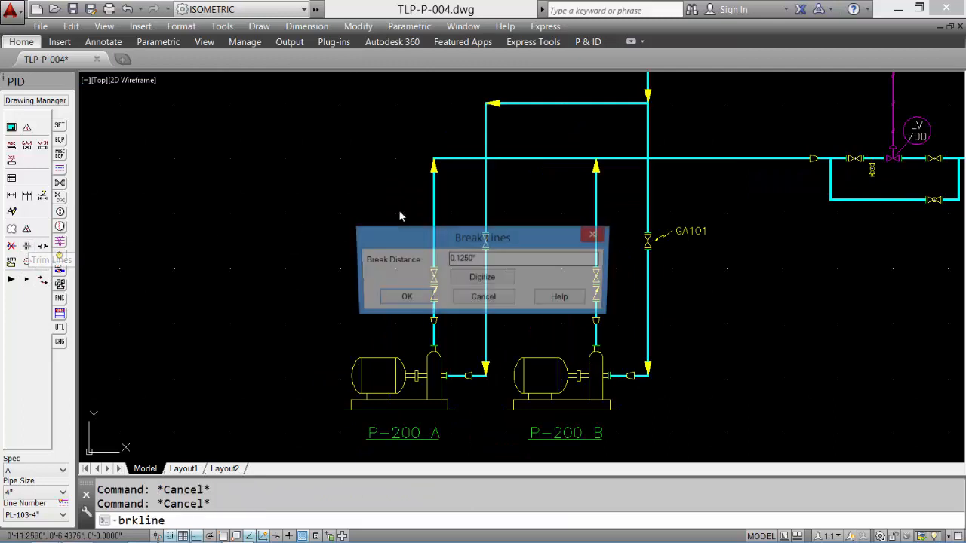
left_click(403, 299)
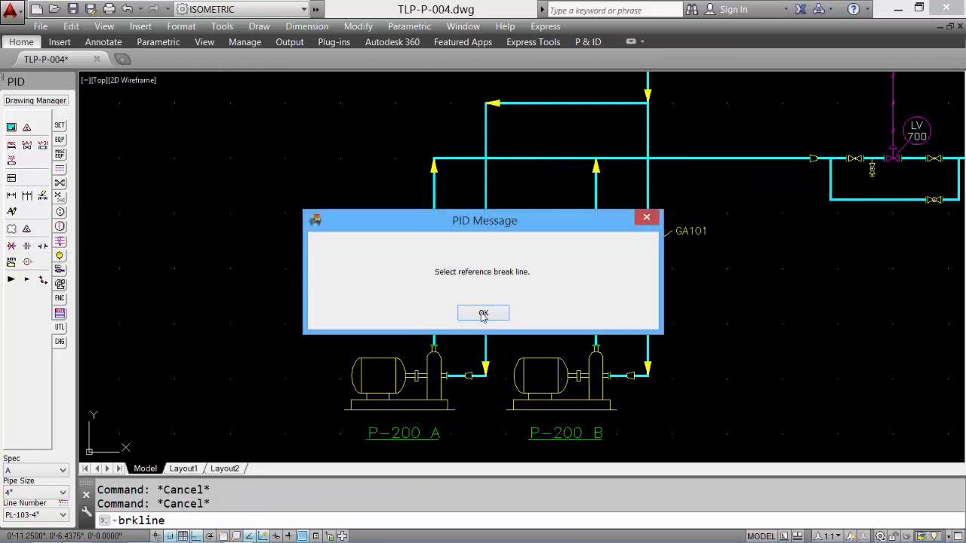
left_click(485, 319)
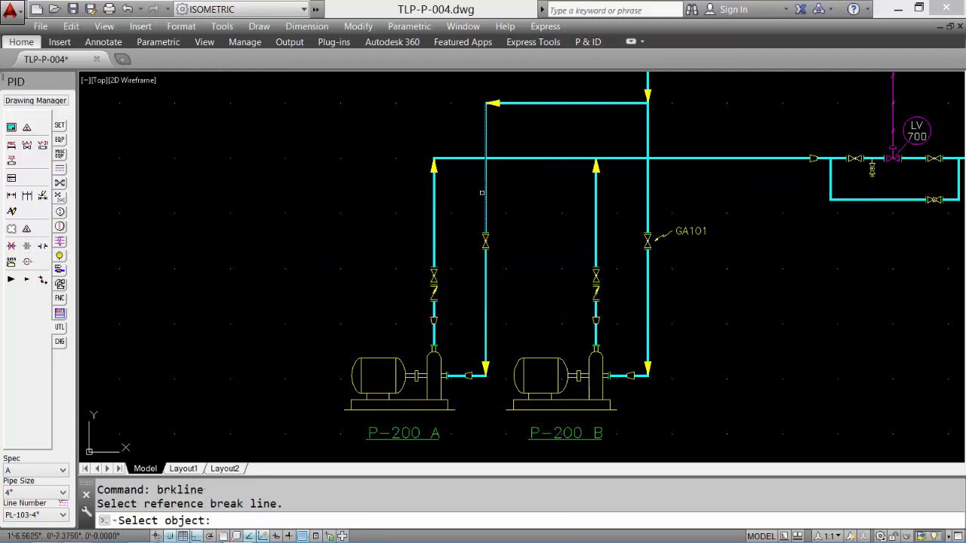
left_click(485, 193)
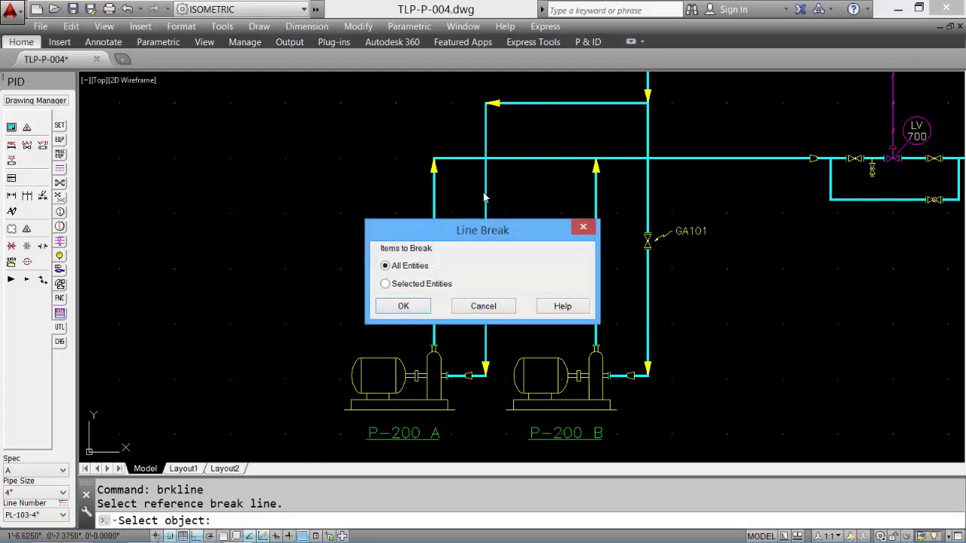
left_click(403, 309)
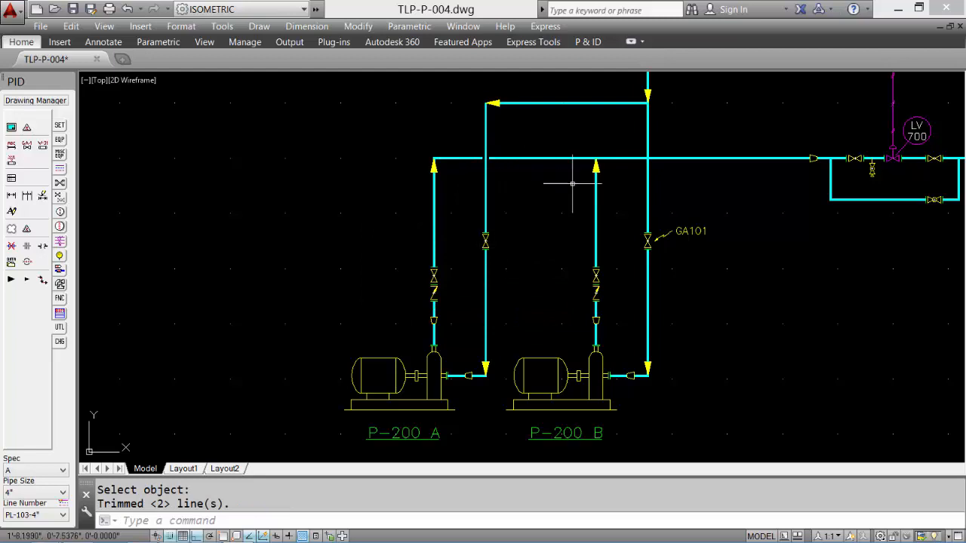
Step: Break only the selected horizontal pump discharge line where it crosses the suction line down to pump P-200 B, using the Selected Entities option
left_click(28, 246)
left_click(400, 299)
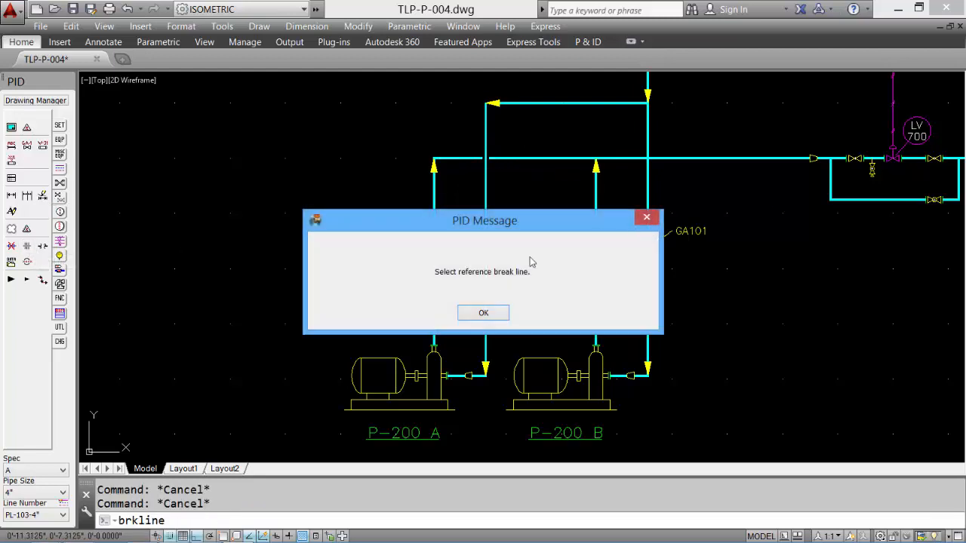
left_click(479, 315)
left_click(647, 184)
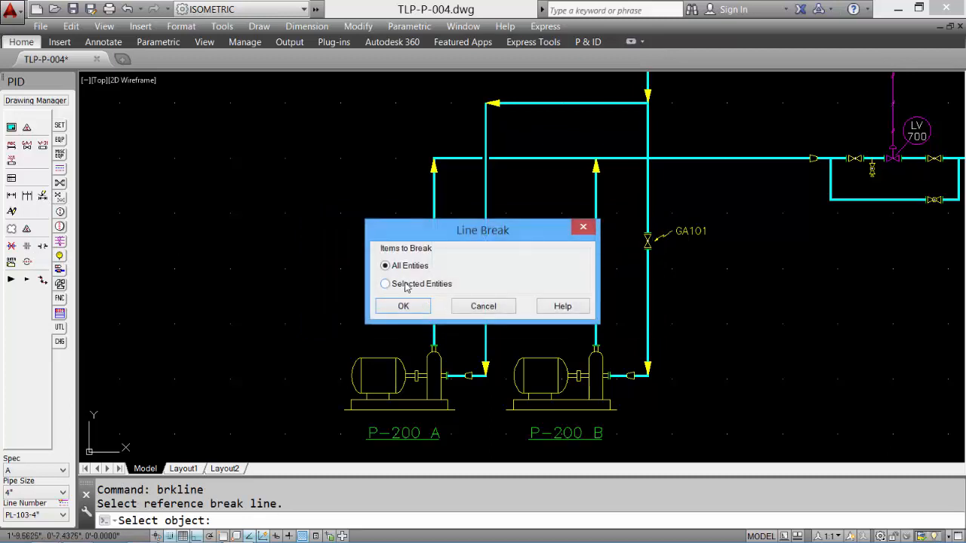
left_click(402, 307)
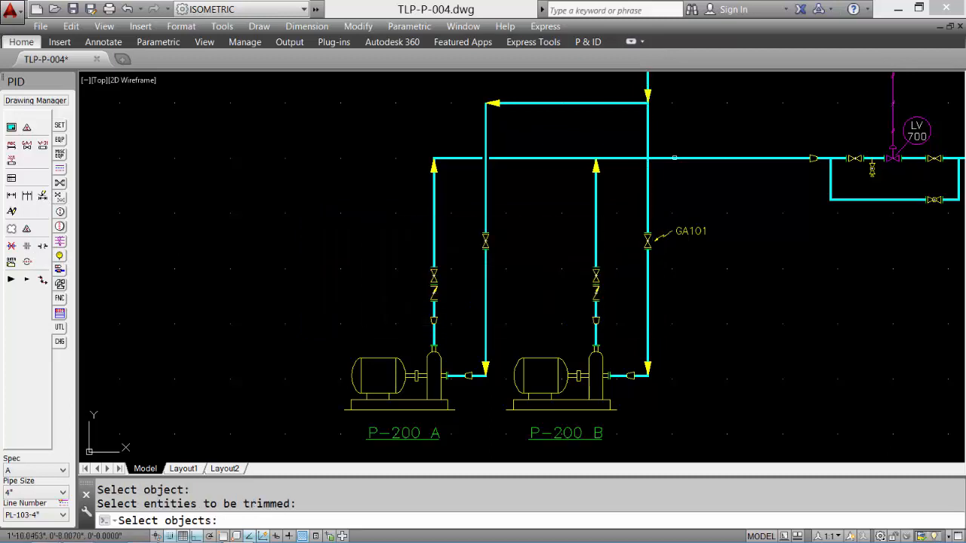
left_click(624, 158)
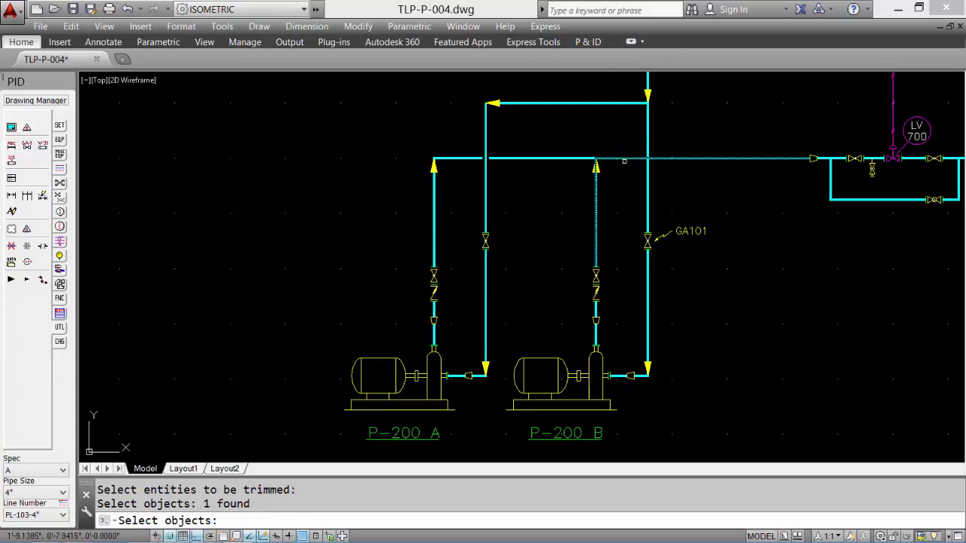
key("Return")
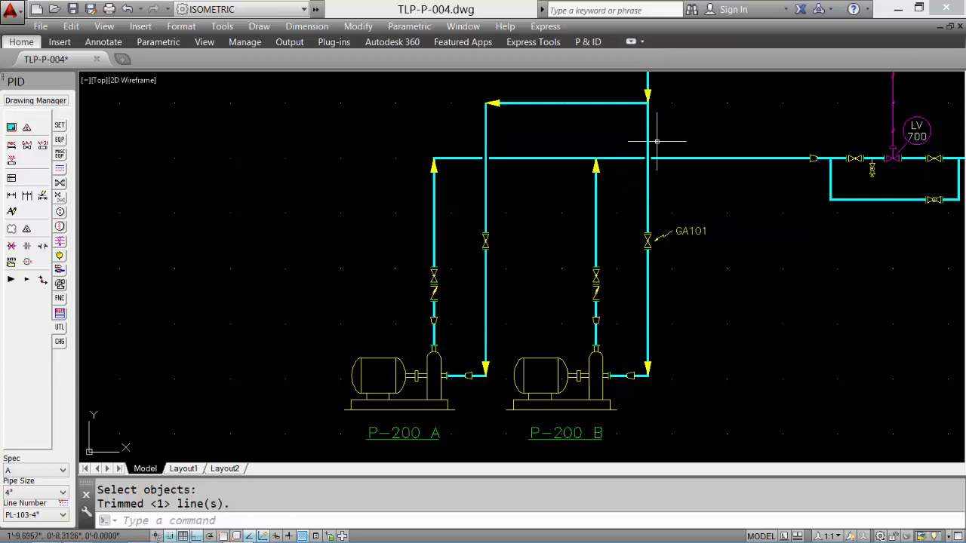
Step: Examine the line breaks, line numbers, flow arrows and reducer sizes from vessel T-105 across reboiler E-700 to the outlet connectors
scroll(607, 186, "up", 2)
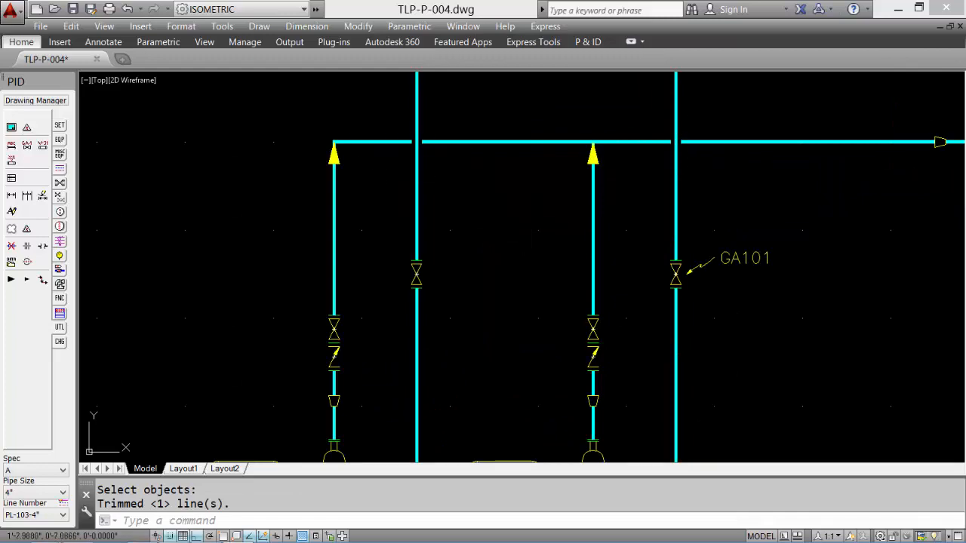
middle_click(537, 221)
type("Z")
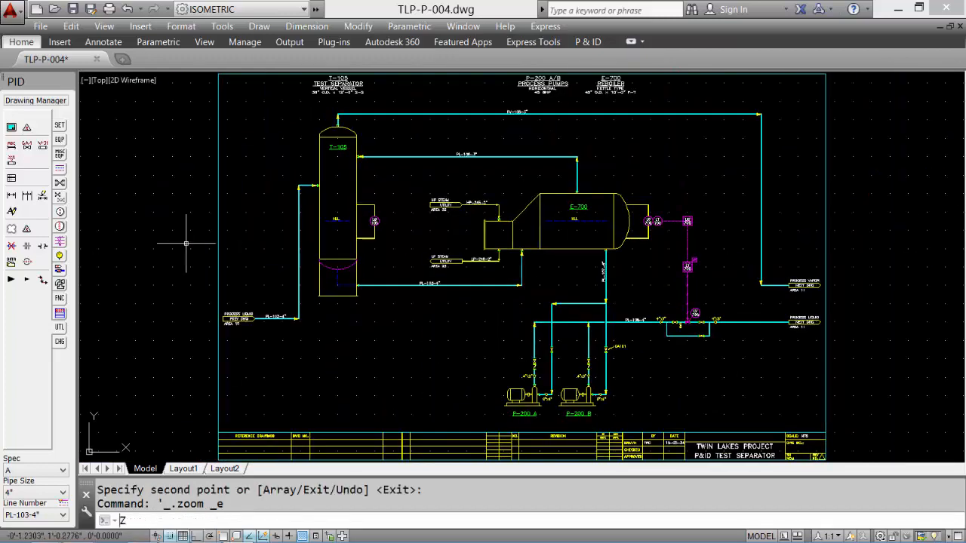
key("Return")
left_click(206, 333)
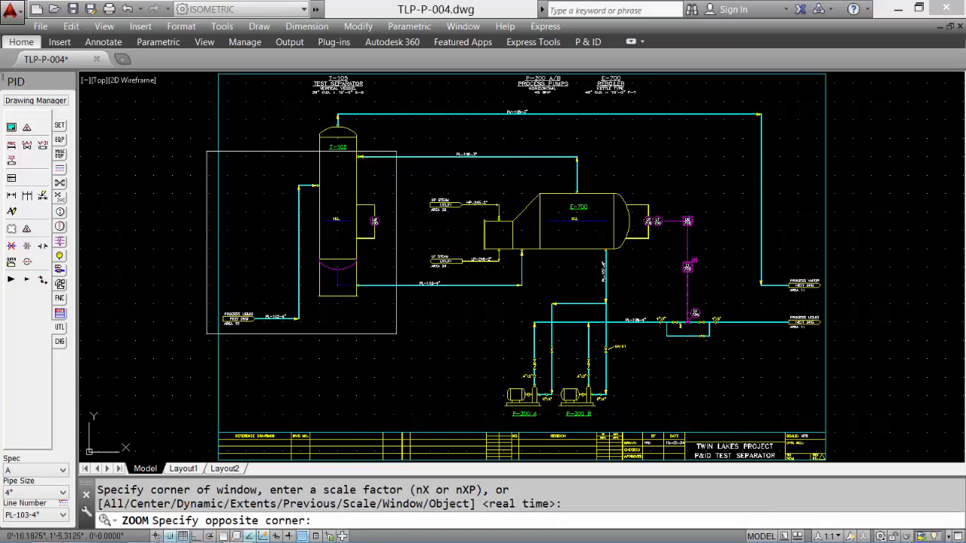
left_click(389, 106)
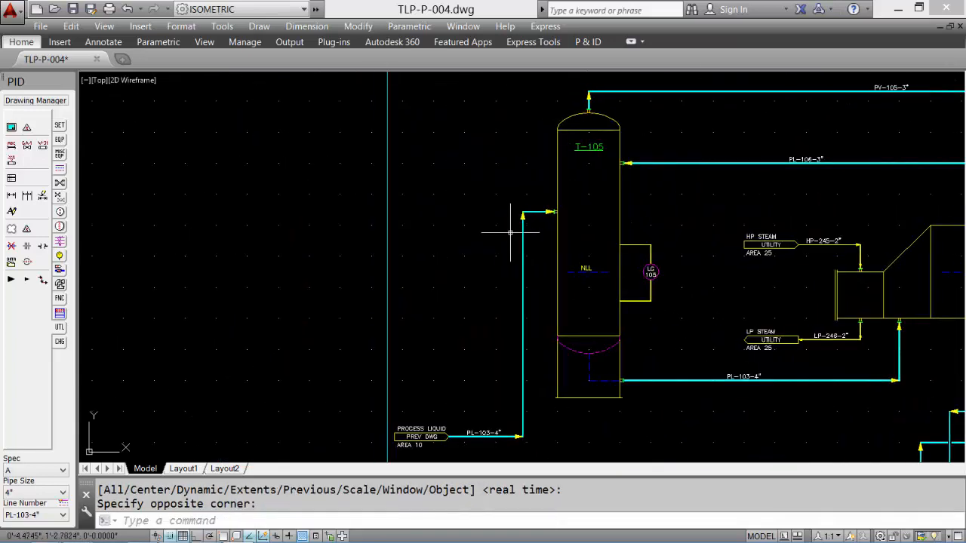
mouse_move(518, 216)
middle_mouse_down()
mouse_move(463, 243)
mouse_move(248, 258)
middle_mouse_up()
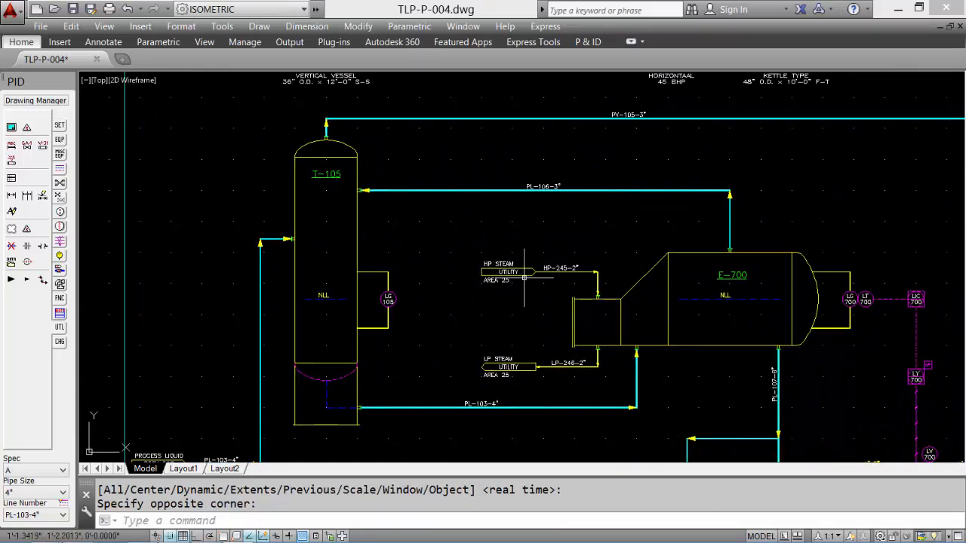
mouse_move(547, 279)
middle_mouse_down()
mouse_move(416, 338)
mouse_move(378, 240)
middle_mouse_up()
scroll(598, 295, "up", 2)
middle_click_drag(626, 300, 504, 187)
mouse_move(566, 410)
middle_mouse_down()
mouse_move(542, 228)
mouse_move(445, 265)
mouse_move(472, 303)
mouse_move(510, 234)
mouse_move(433, 298)
mouse_move(283, 388)
mouse_move(279, 479)
middle_mouse_up()
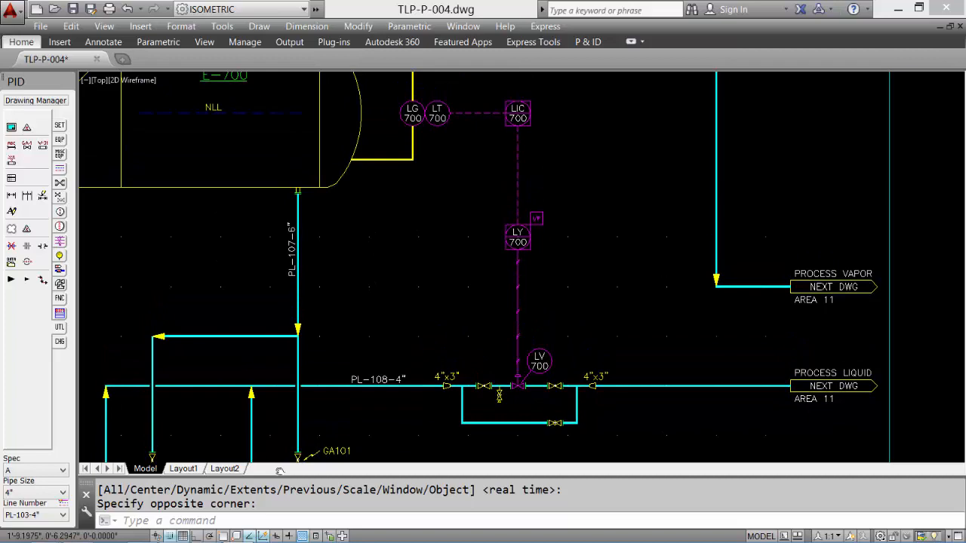
Step: Show the full drawing extents and save the drawing TLP-P-004
middle_click(383, 335)
middle_click(383, 335)
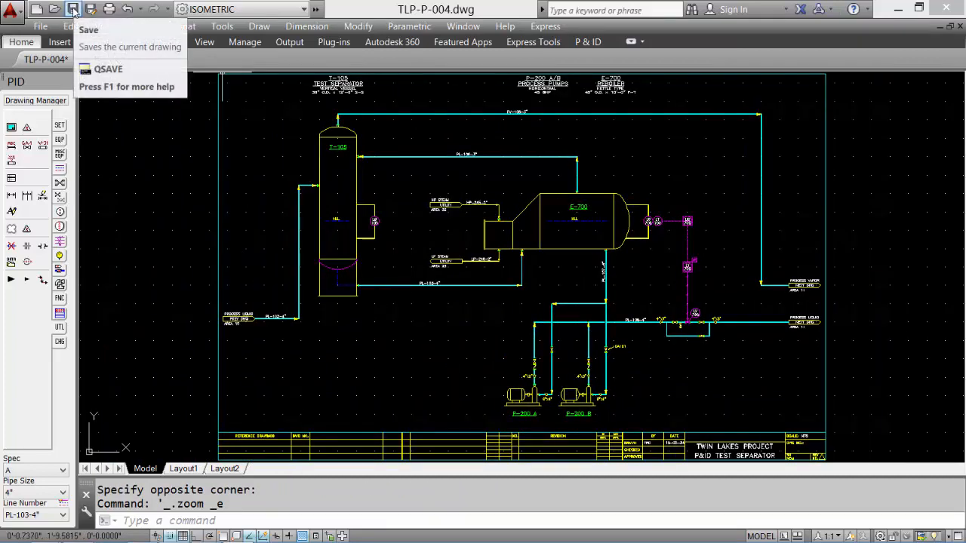
left_click(74, 11)
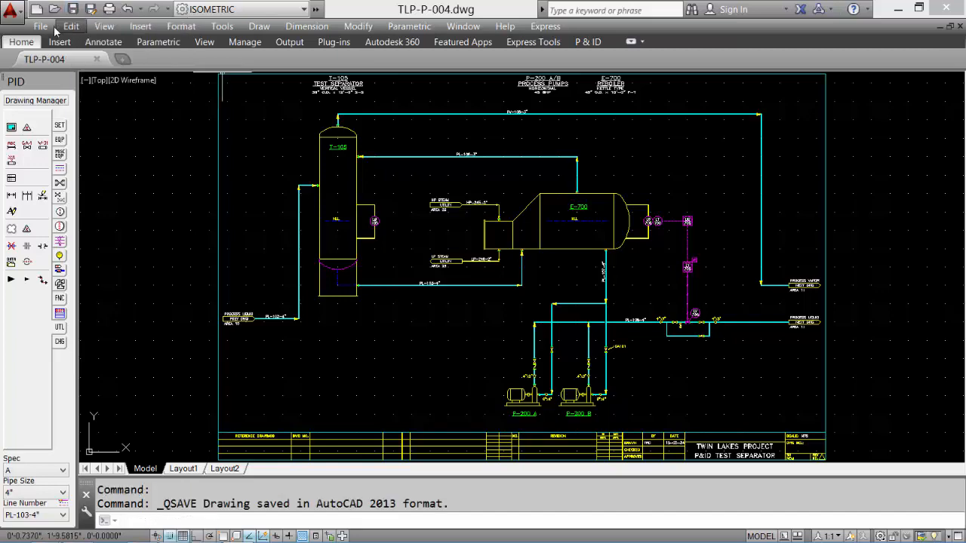
left_click(45, 27)
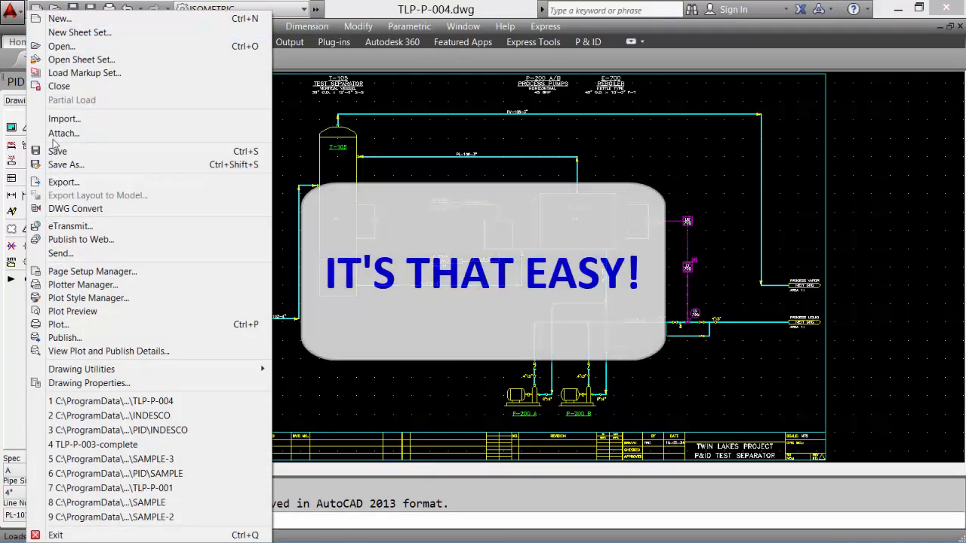